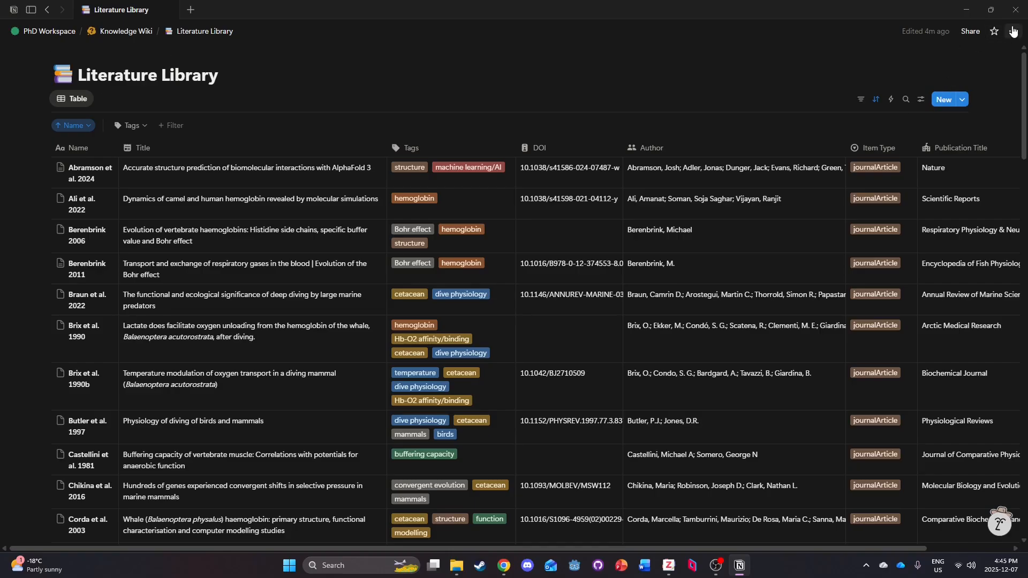
View the Merge with CSV import dialog for the Literature Library database and close it without importing.
left_click(1013, 33)
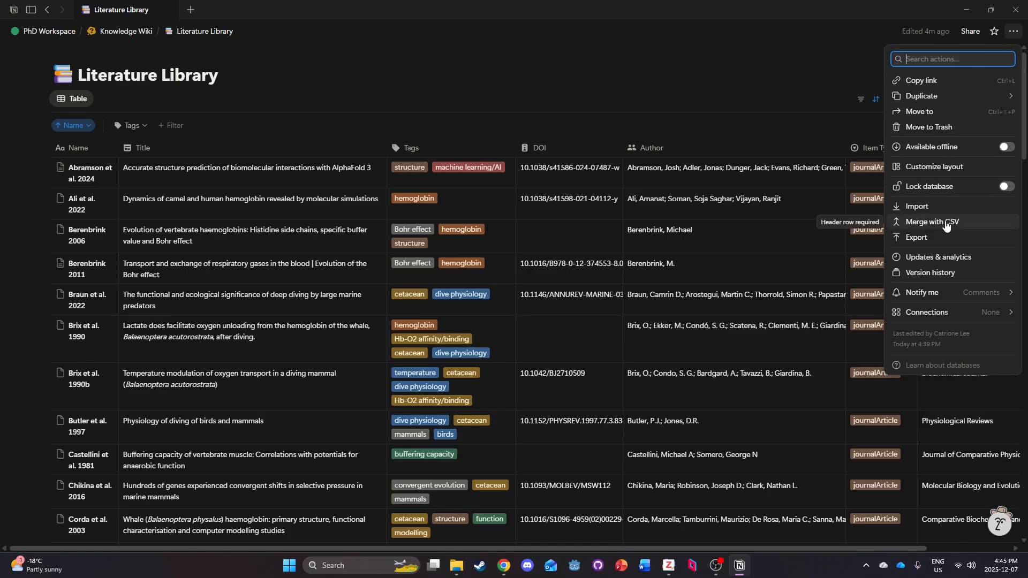
left_click(945, 224)
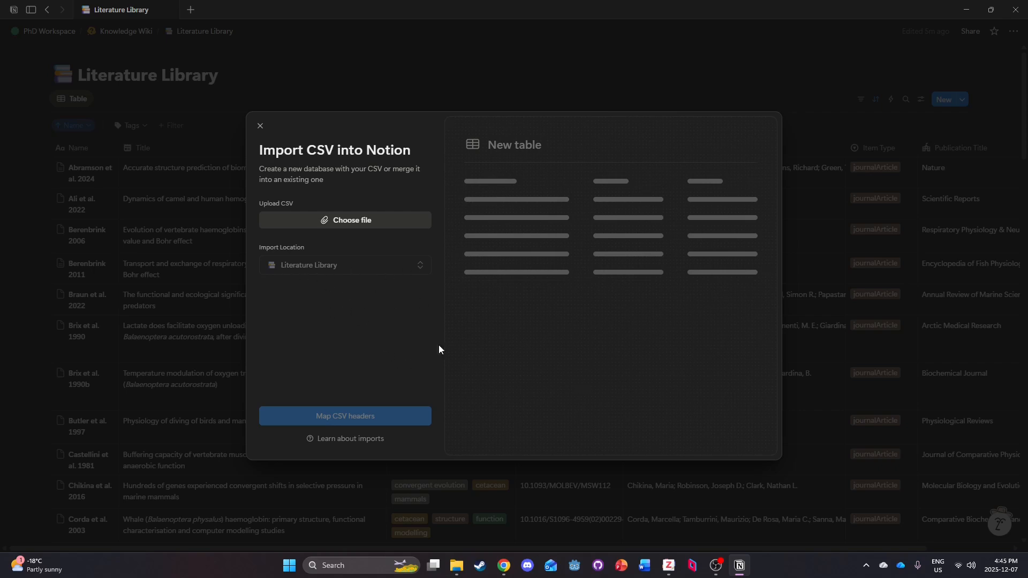
left_click(563, 82)
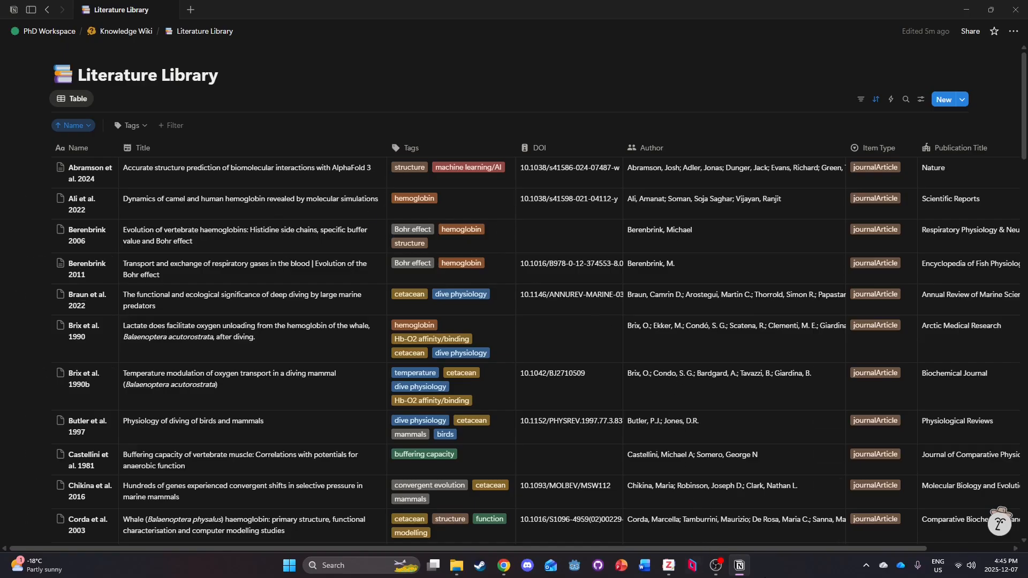
Switch to Zotero and start exporting the entire library in CSV format without notes.
left_click(669, 565)
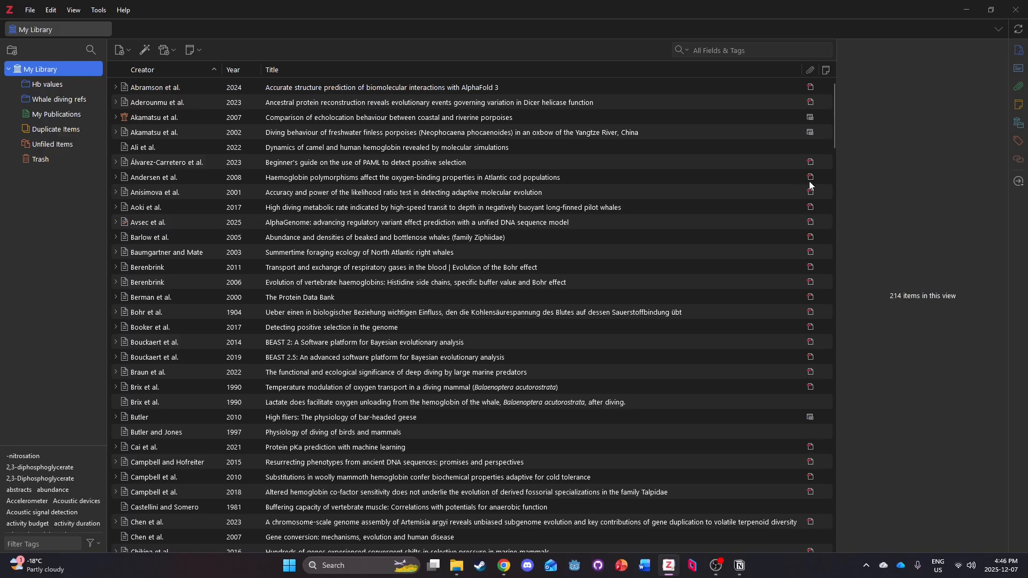
left_click(35, 10)
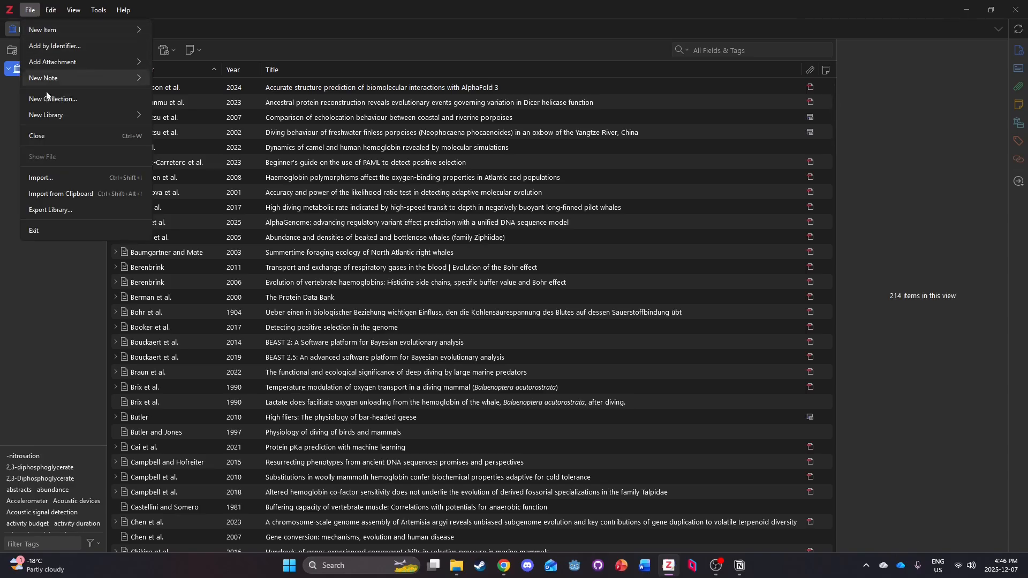
left_click(50, 209)
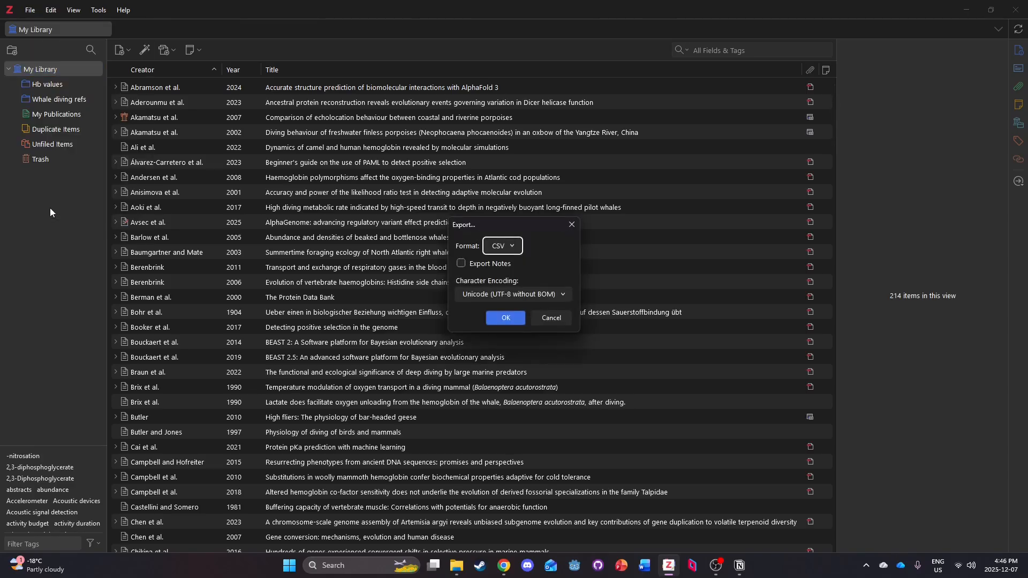
left_click(515, 247)
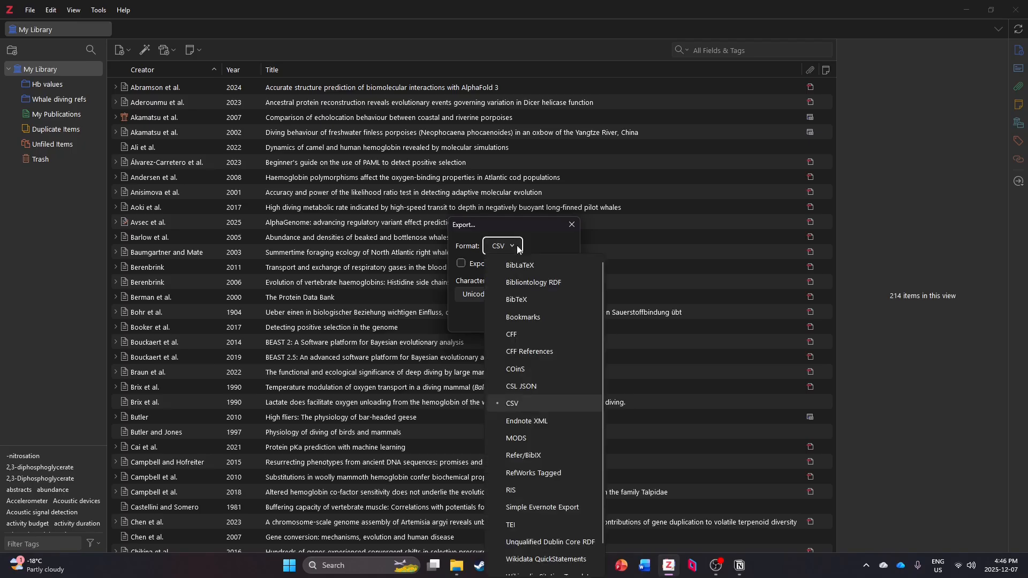
left_click(525, 404)
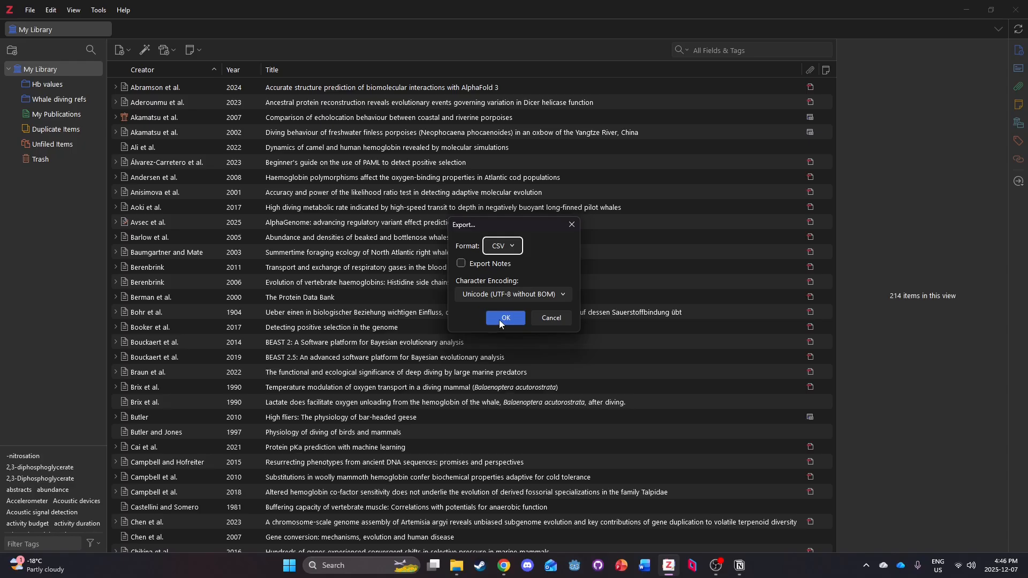
left_click(506, 318)
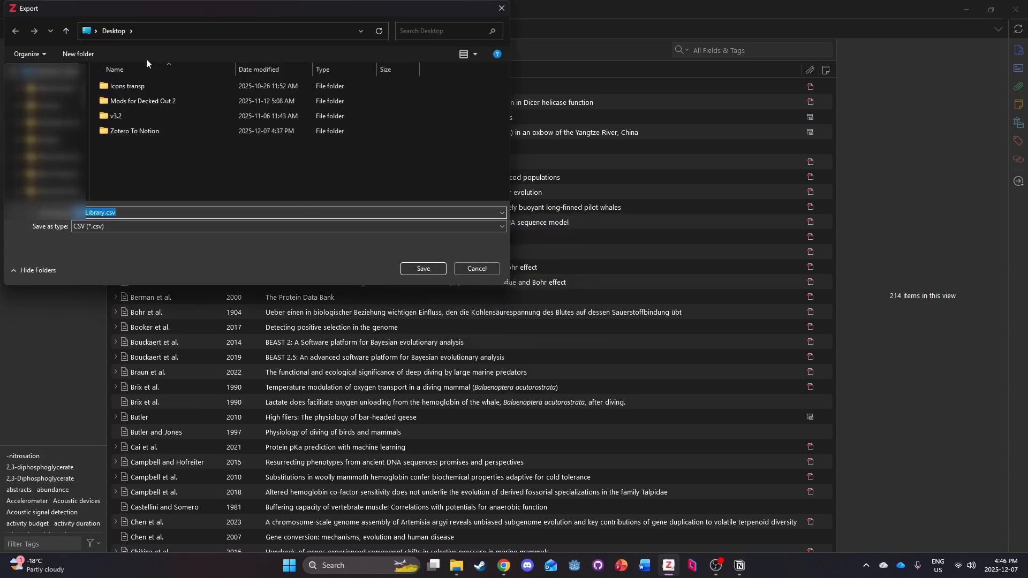
Save the export as 2025-12-07 Library.csv in the desktop's Zotero To Notion folder.
double_click(137, 132)
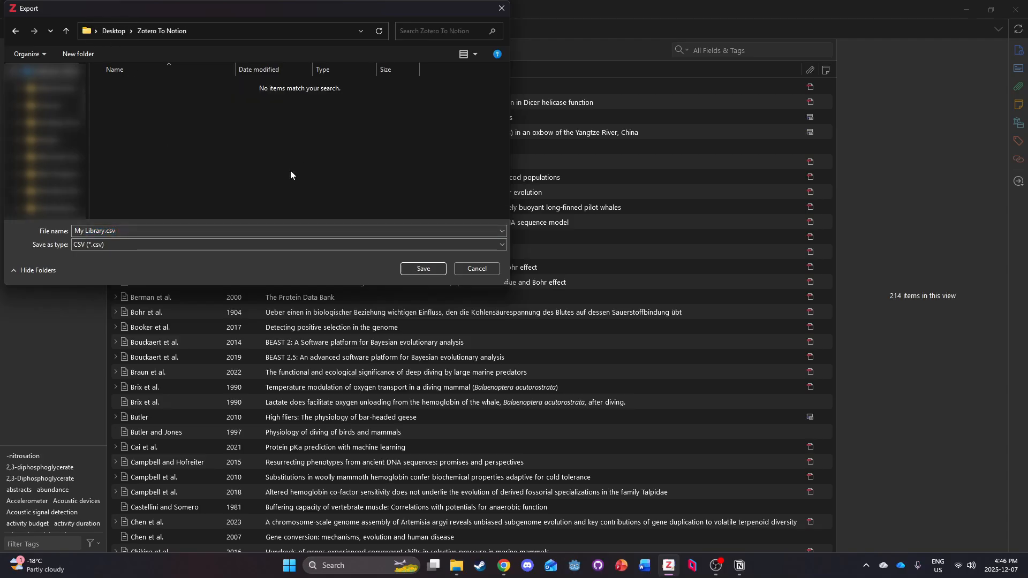
mouse_move(73, 230)
left_mouse_down()
mouse_move(119, 230)
mouse_move(83, 230)
left_mouse_up()
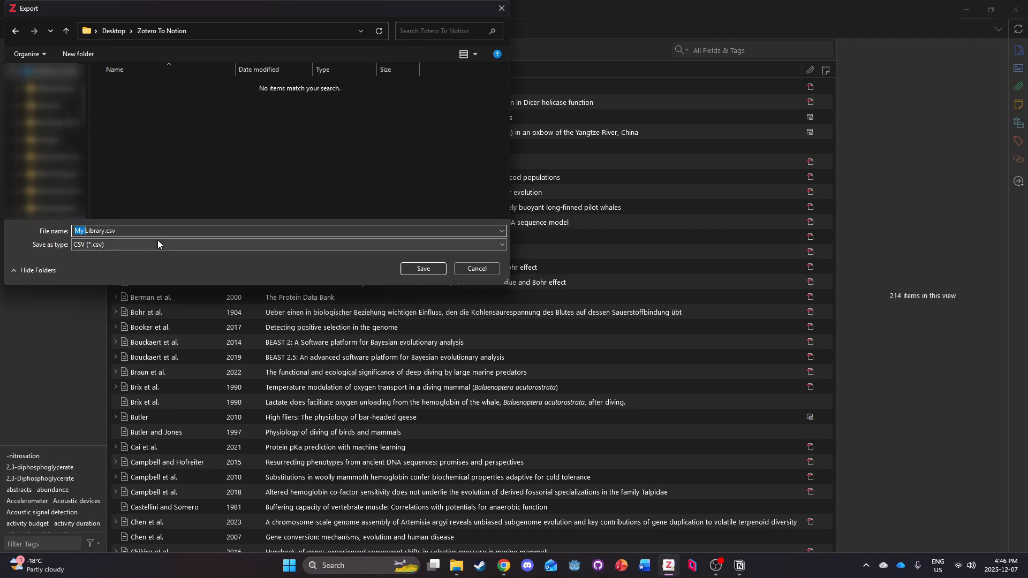
type("2025-12-07")
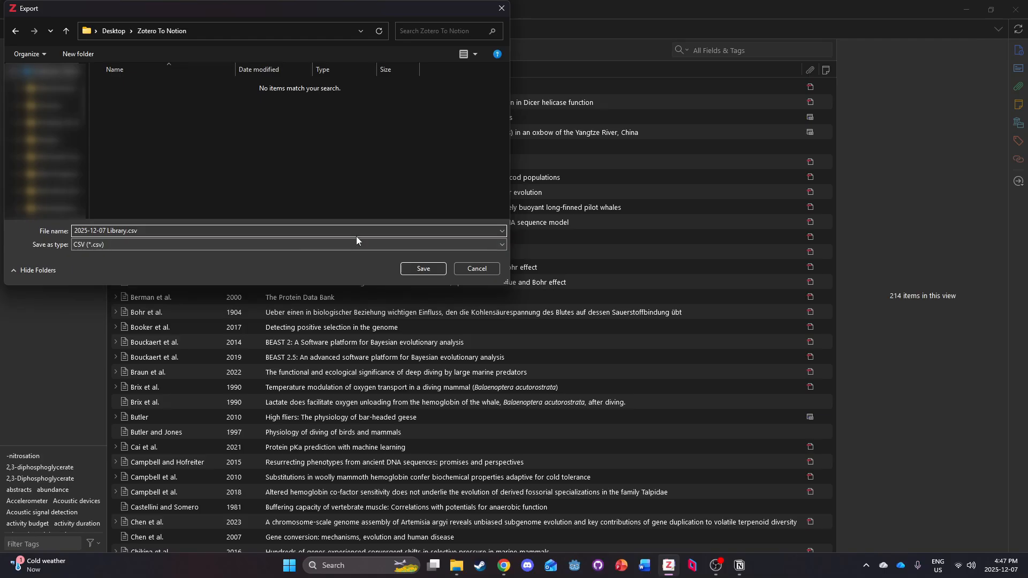
left_click(437, 268)
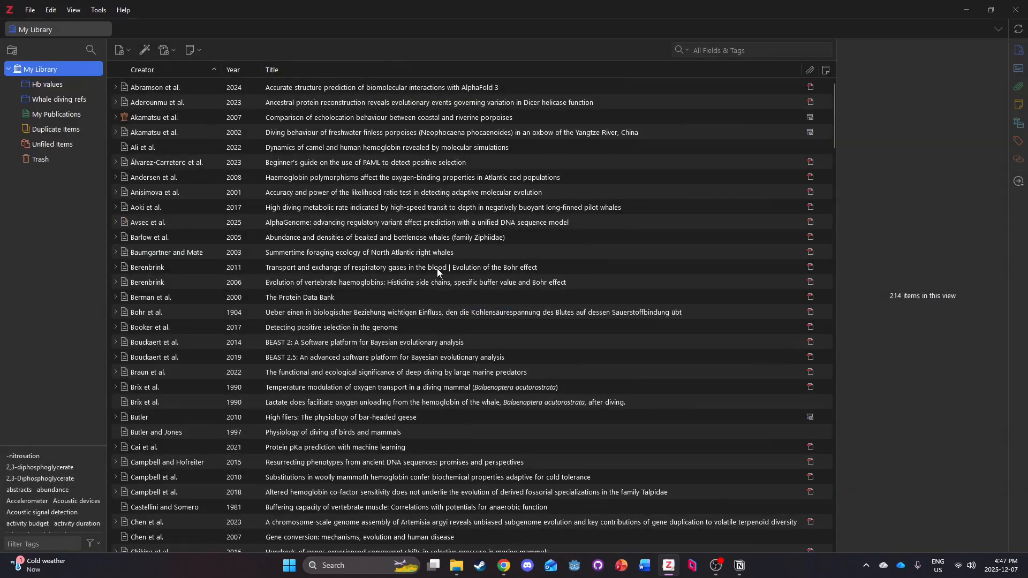
Get back to the Zotero To Notion folder in File Explorer and open Zotero to Notion maker.xlsx in Excel.
left_click(963, 10)
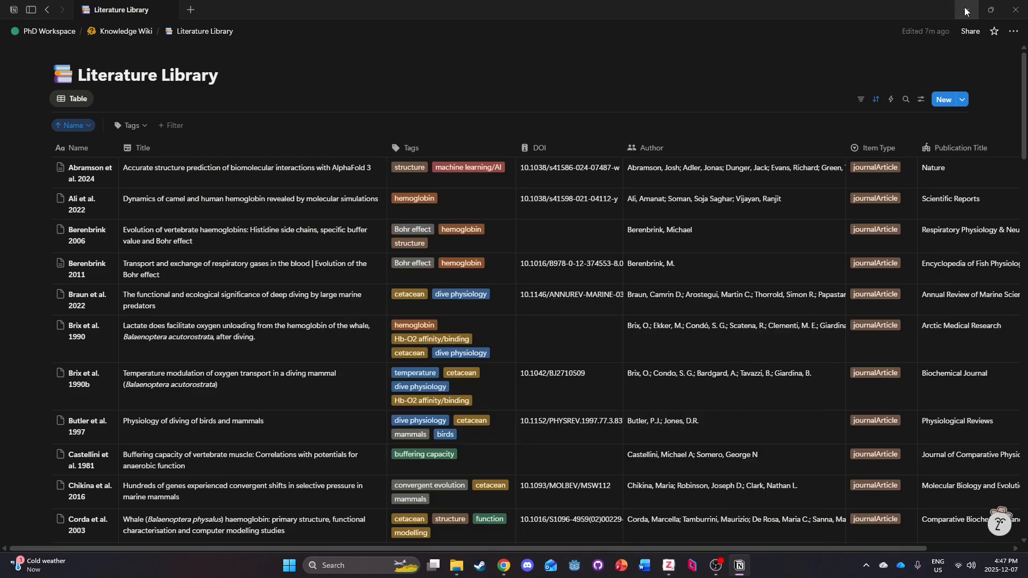
left_click(966, 11)
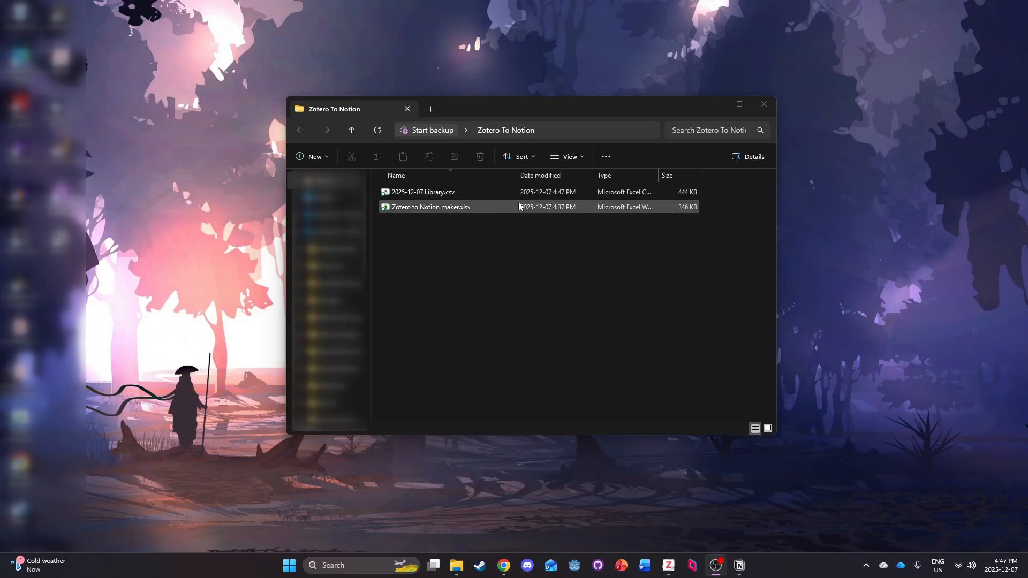
left_click(453, 212)
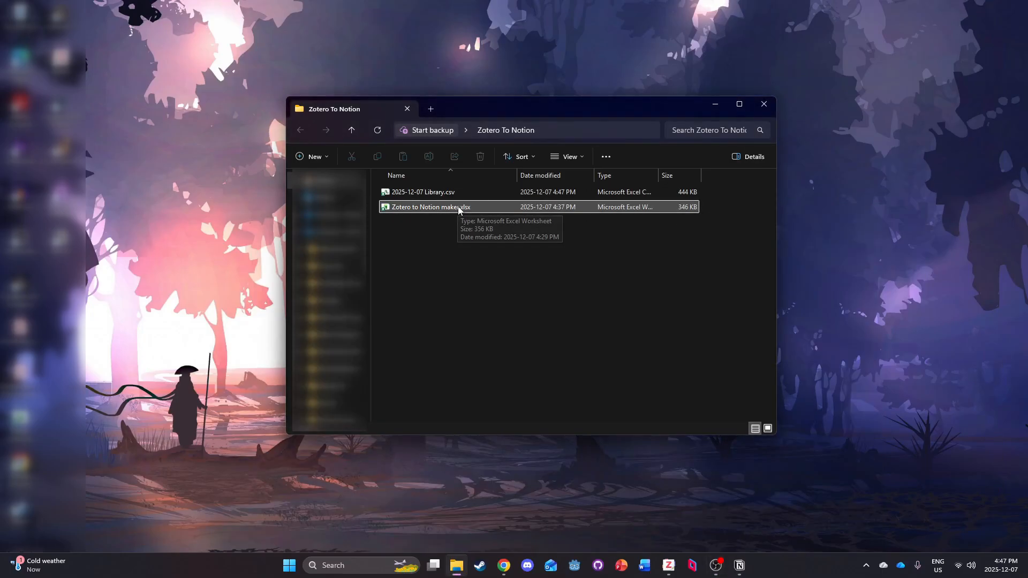
double_click(463, 208)
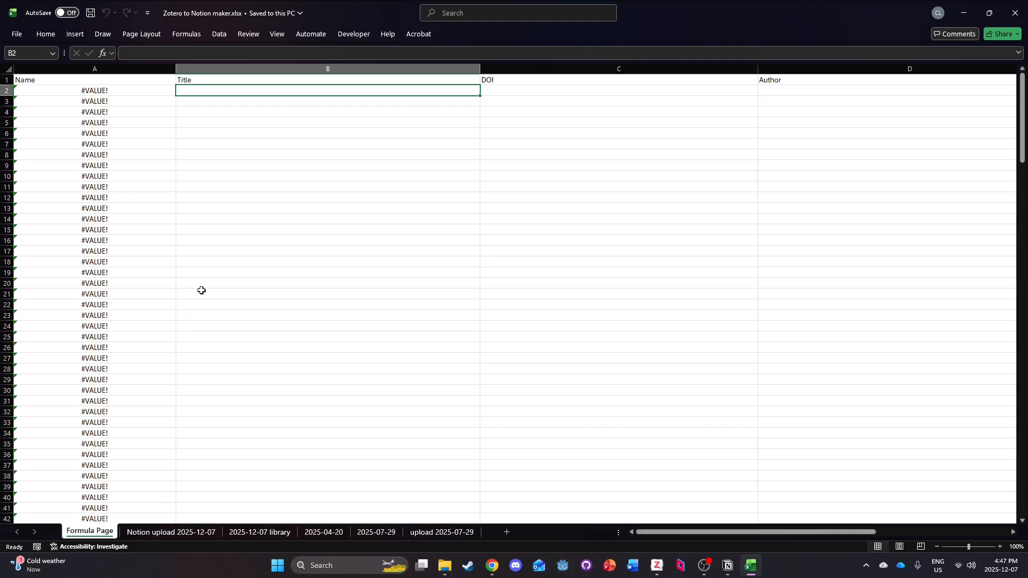
Narrow the Title, DOI, Author and Publication Title columns on the Formula Page sheet to about their header widths.
left_click_drag(481, 75, 254, 75)
left_click_drag(537, 69, 315, 68)
left_click_drag(619, 70, 401, 80)
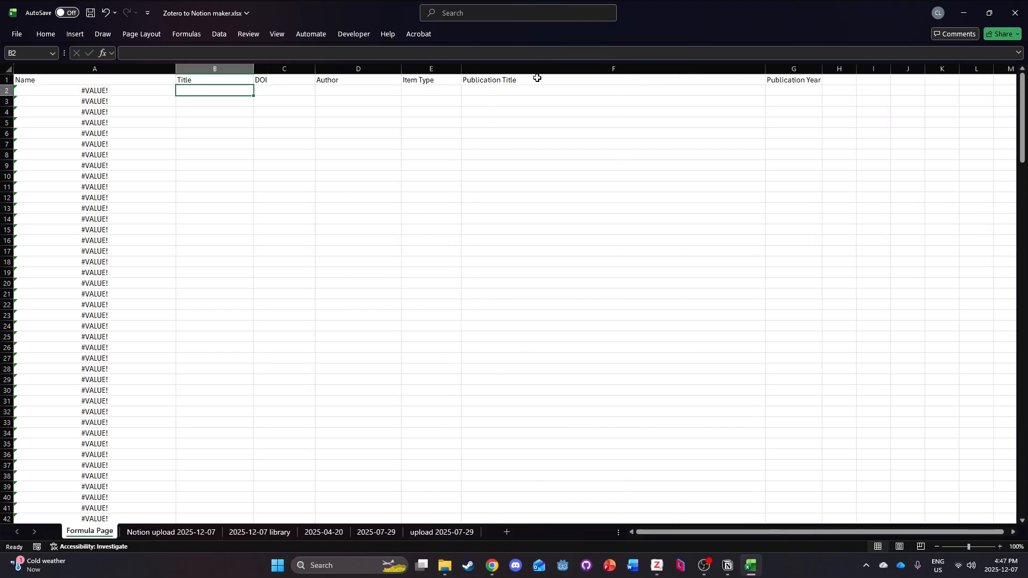
left_click_drag(765, 70, 556, 72)
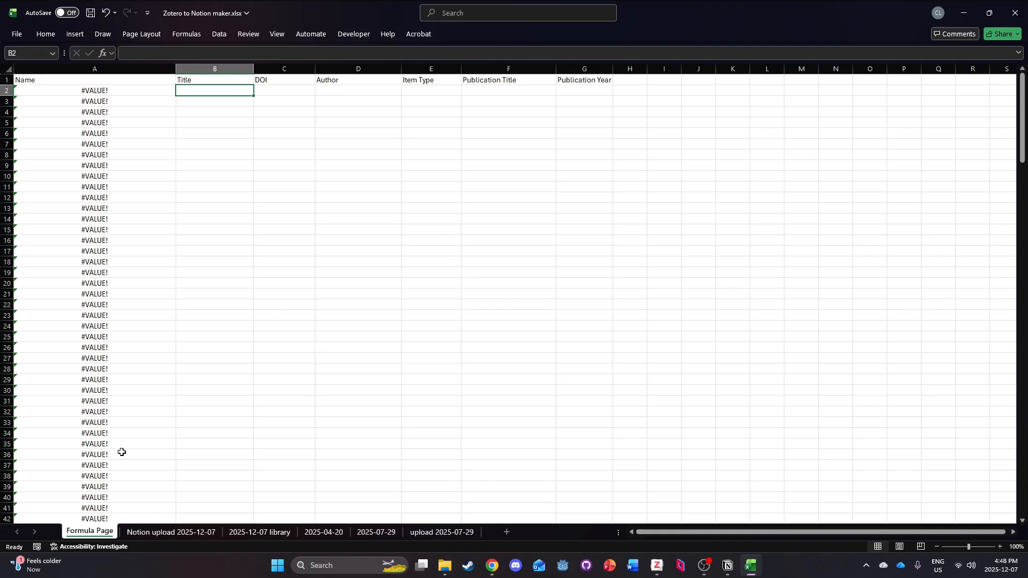
Add a new worksheet and start a Text/CSV import of 2025-12-07 Library.csv from the desktop's Zotero To Notion folder.
left_click(507, 533)
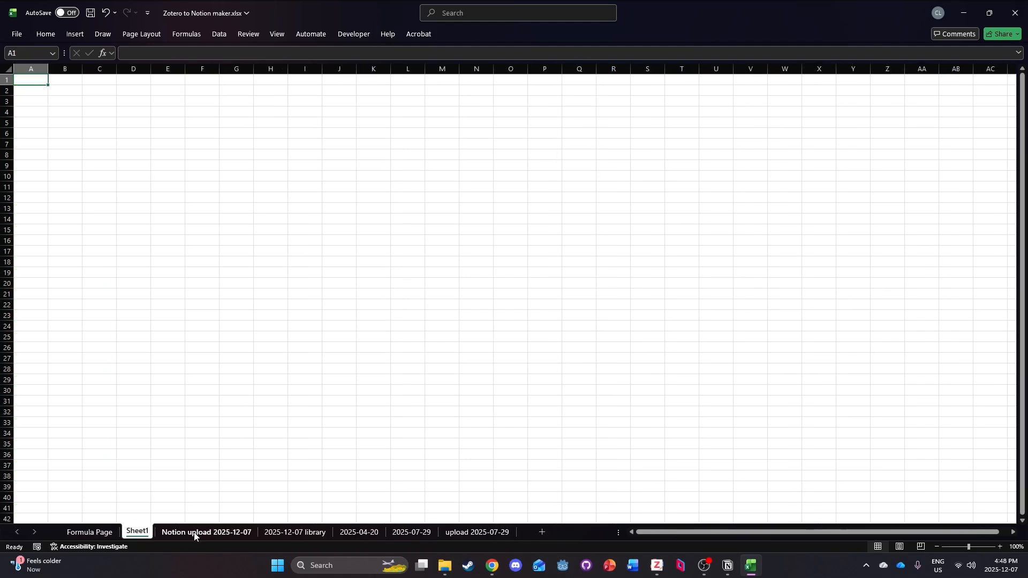
left_click(218, 34)
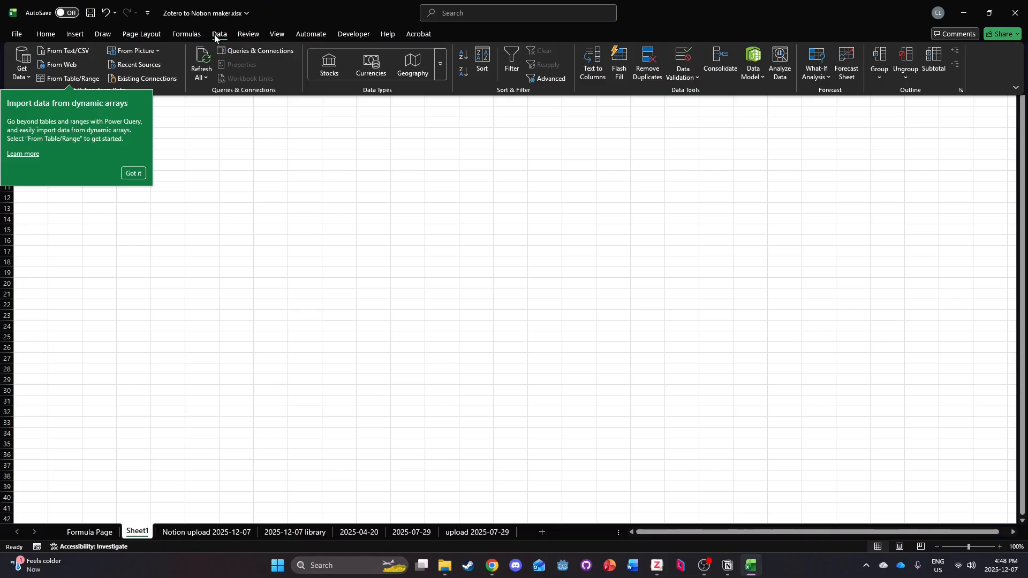
left_click(136, 175)
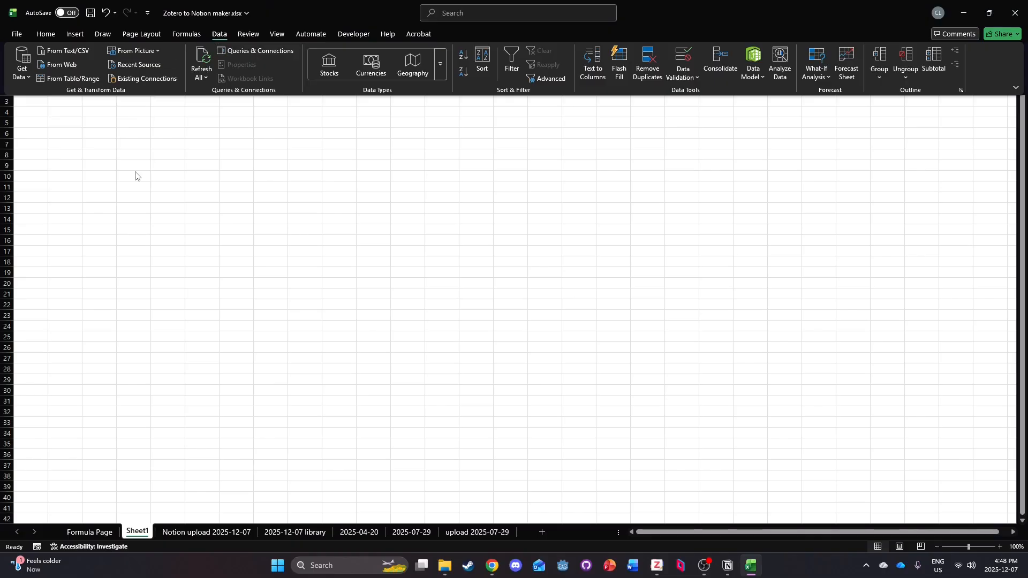
left_click(70, 51)
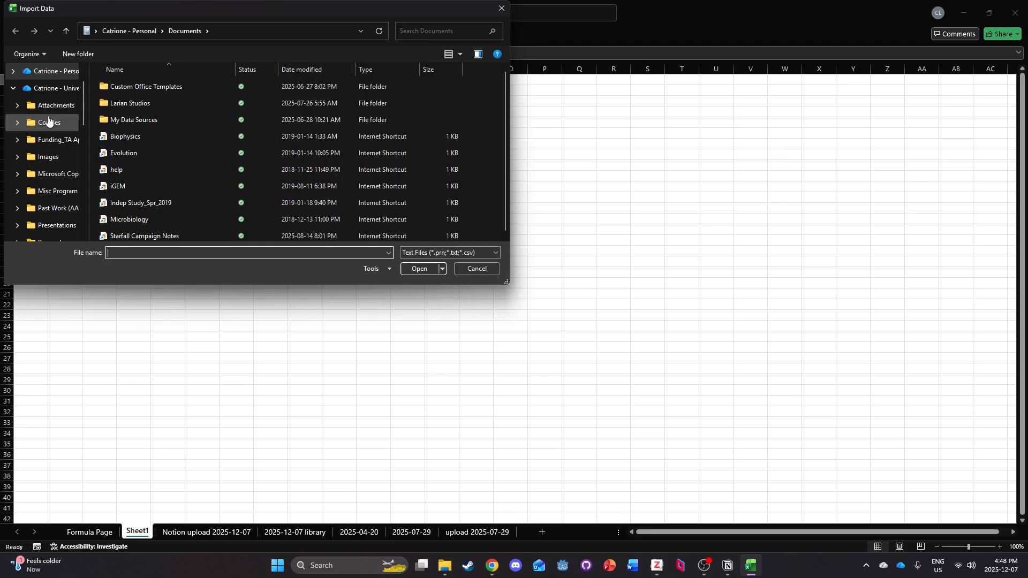
scroll(48, 113, "down", 5)
left_click(47, 141)
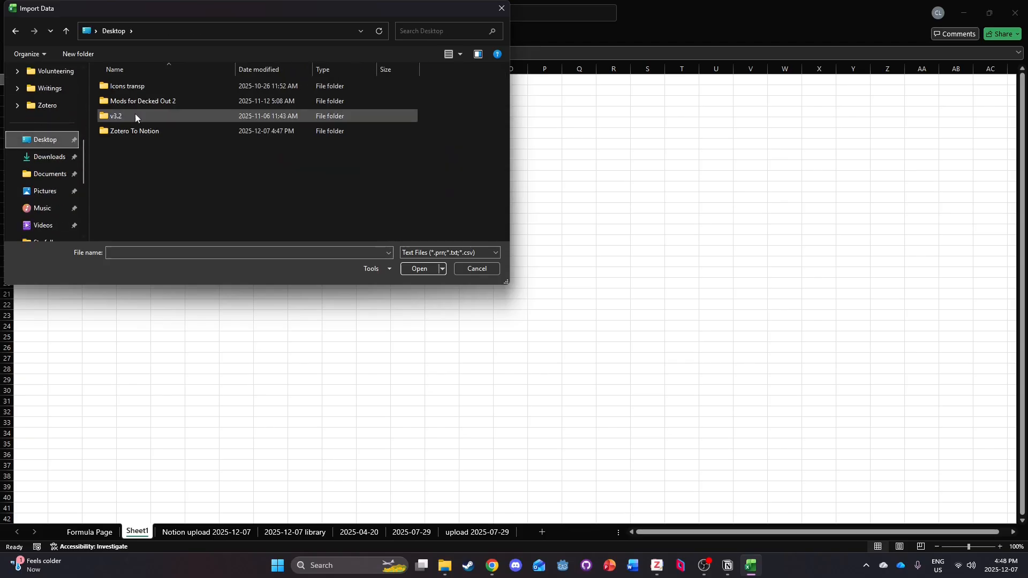
double_click(148, 132)
left_click(156, 85)
double_click(156, 87)
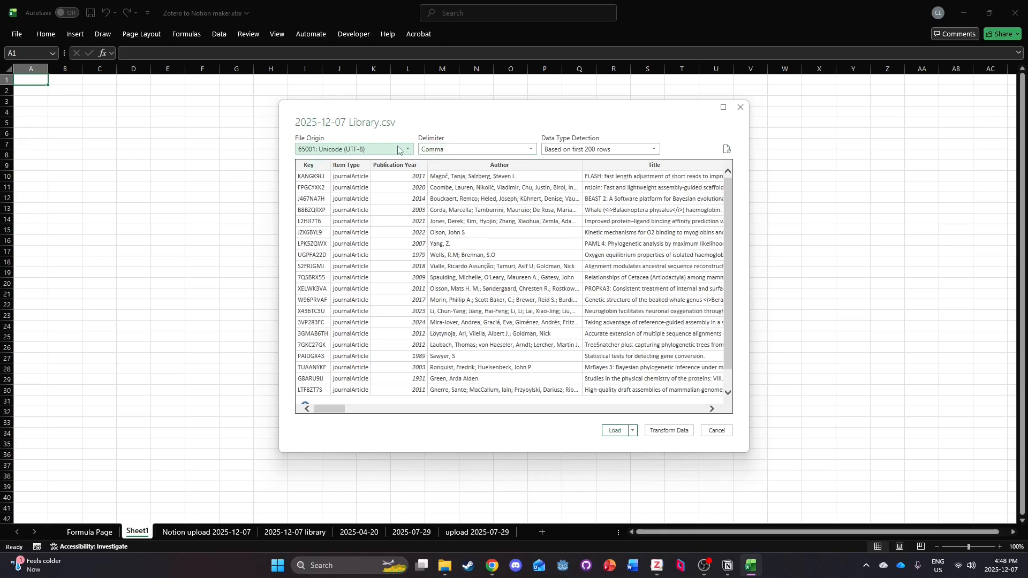
Try the Colon and Space delimiters in the CSV import preview and set the delimiter back to Comma.
left_click(435, 150)
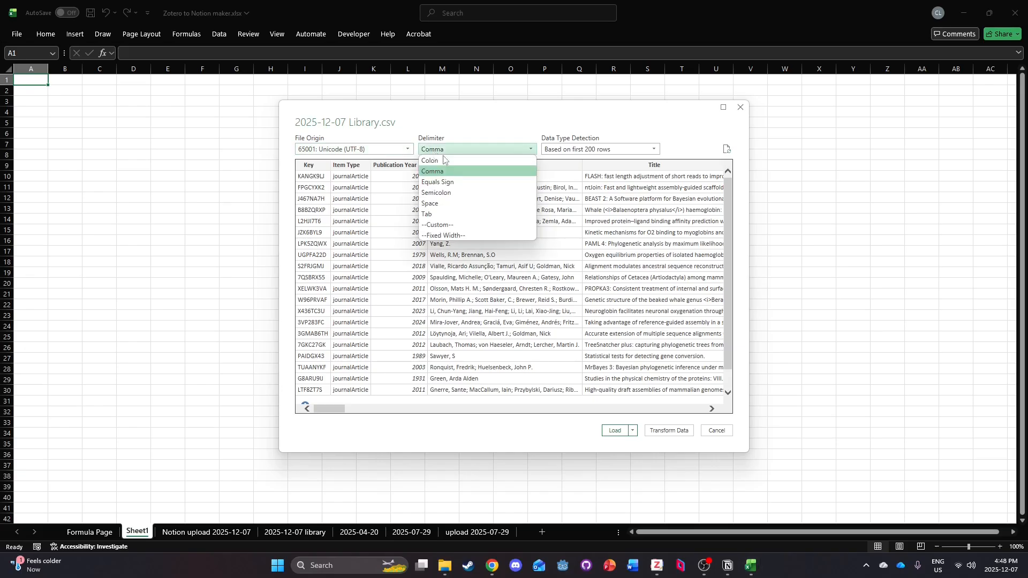
left_click(455, 162)
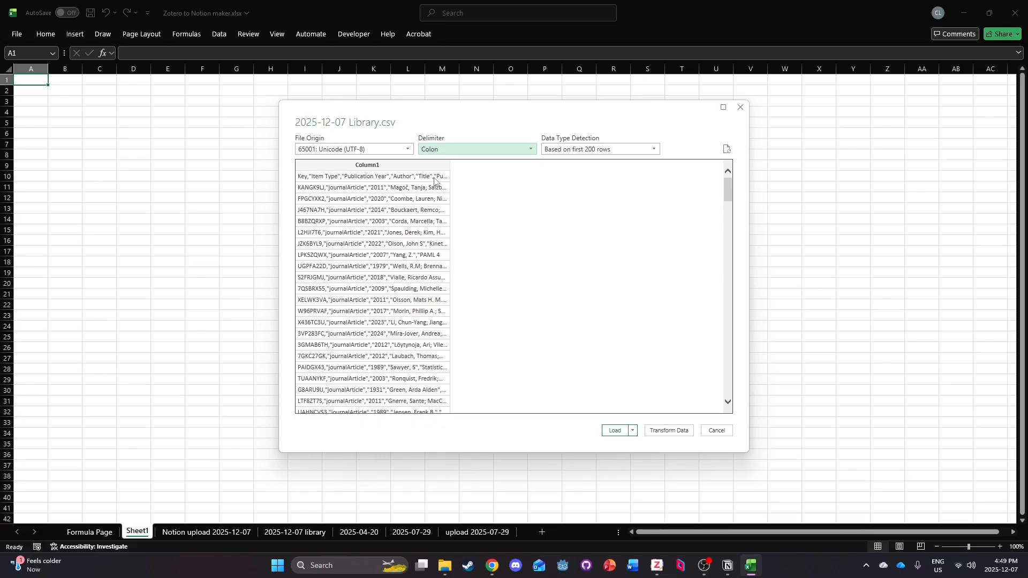
left_click(462, 150)
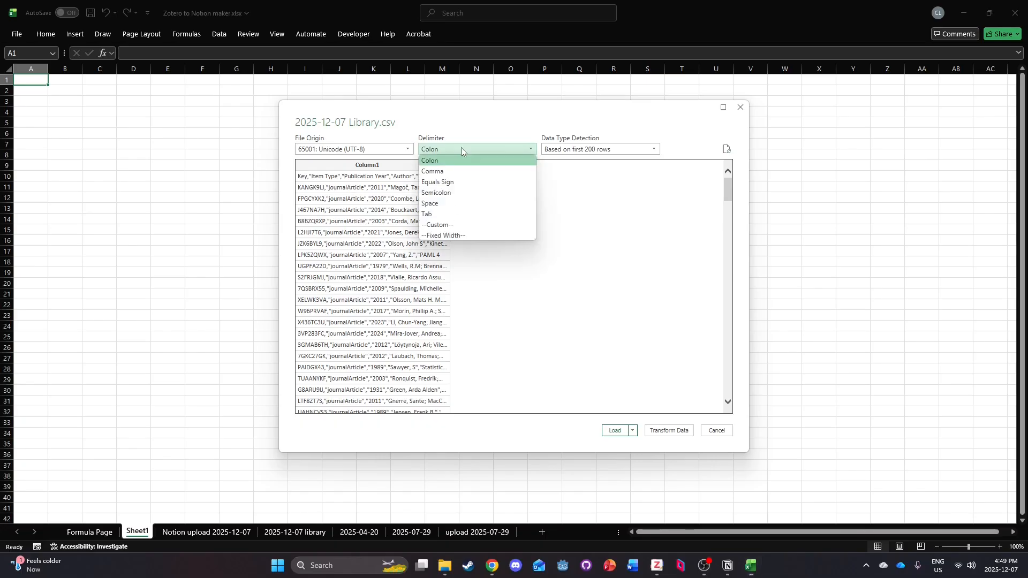
left_click(453, 205)
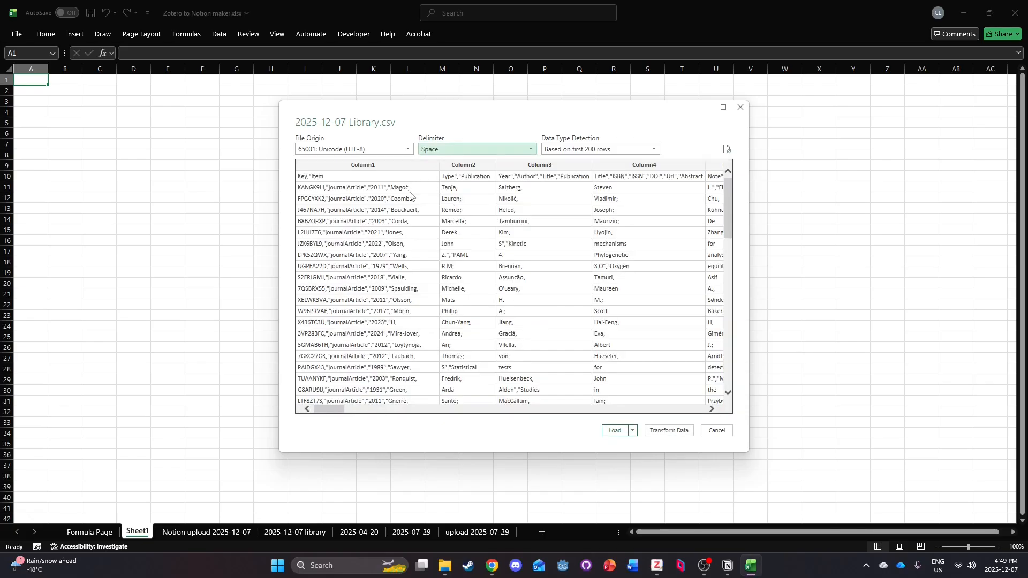
left_click(468, 153)
left_click(467, 169)
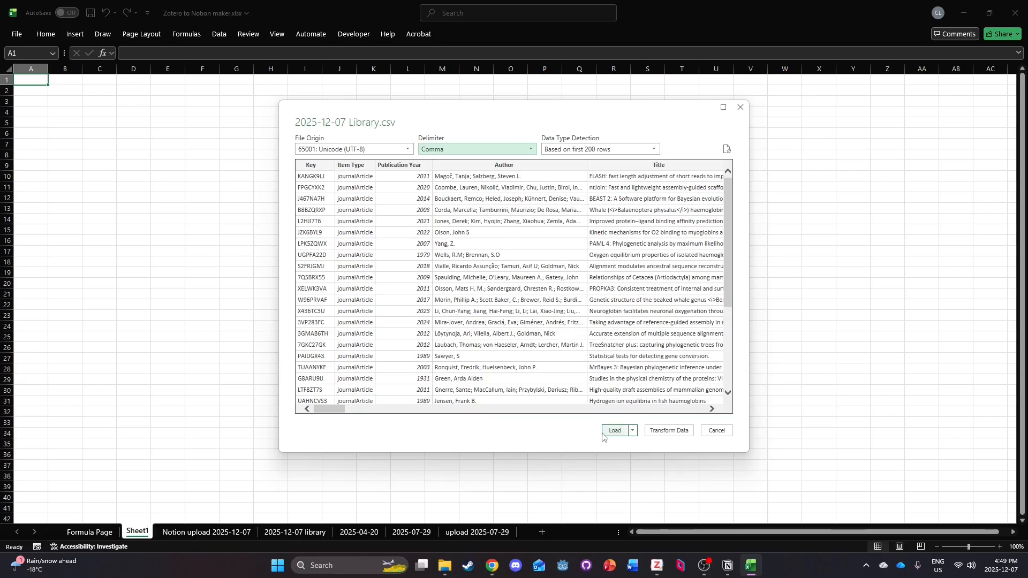
Load the CSV data as a table into the existing worksheet at cell A1 and dismiss the feature tip.
left_click(633, 431)
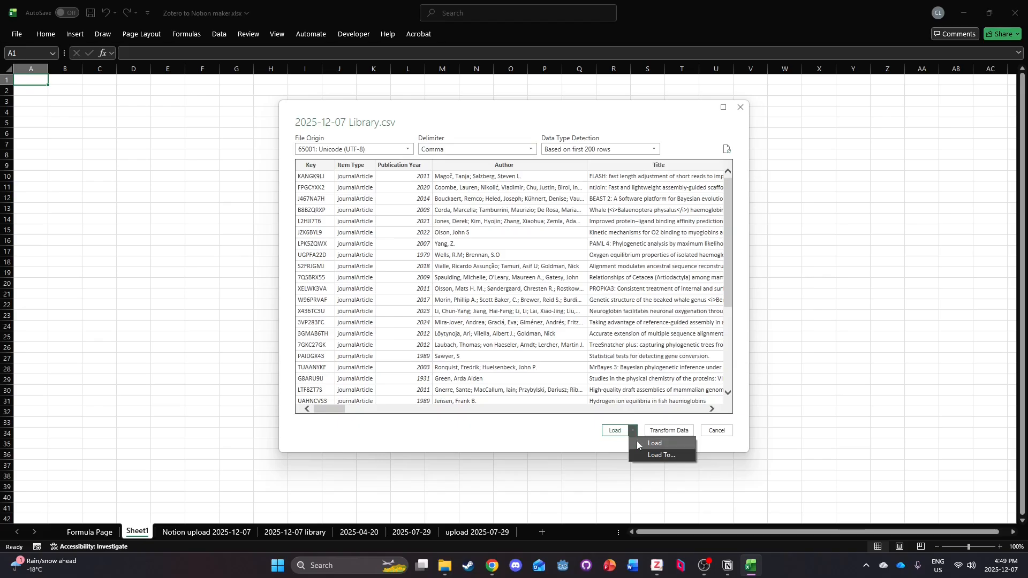
left_click(645, 455)
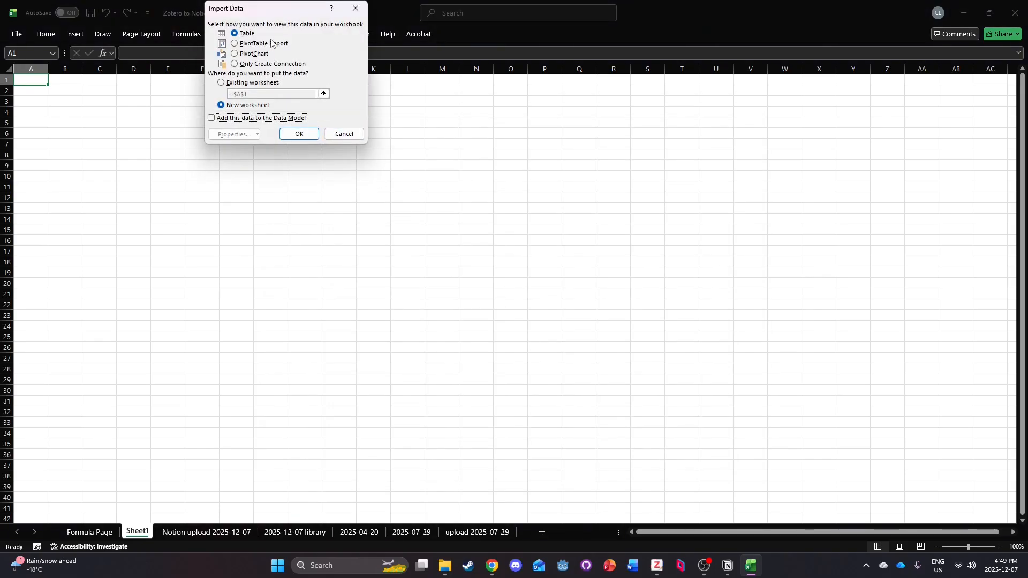
left_click(244, 82)
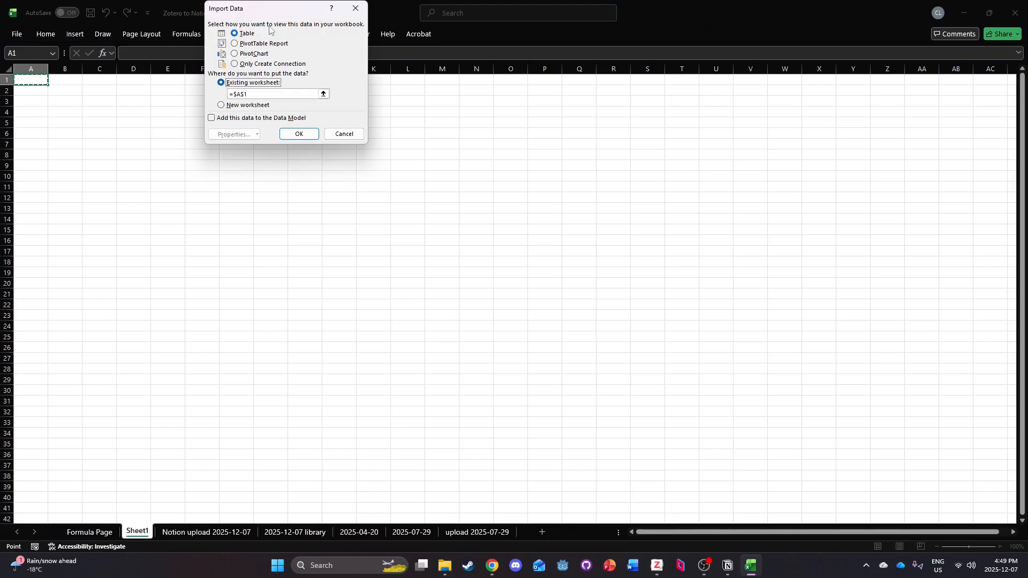
left_click(302, 134)
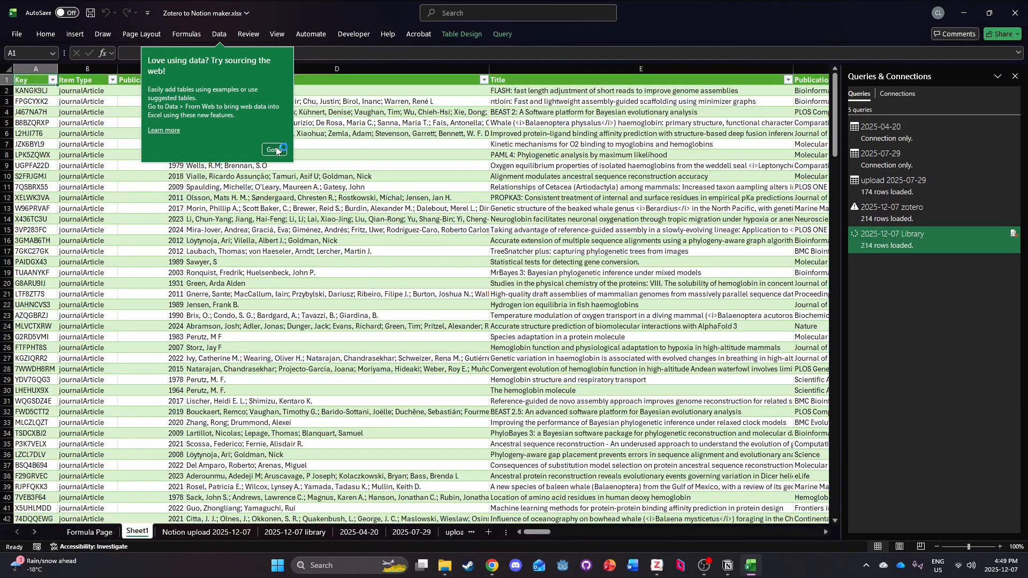
left_click(276, 150)
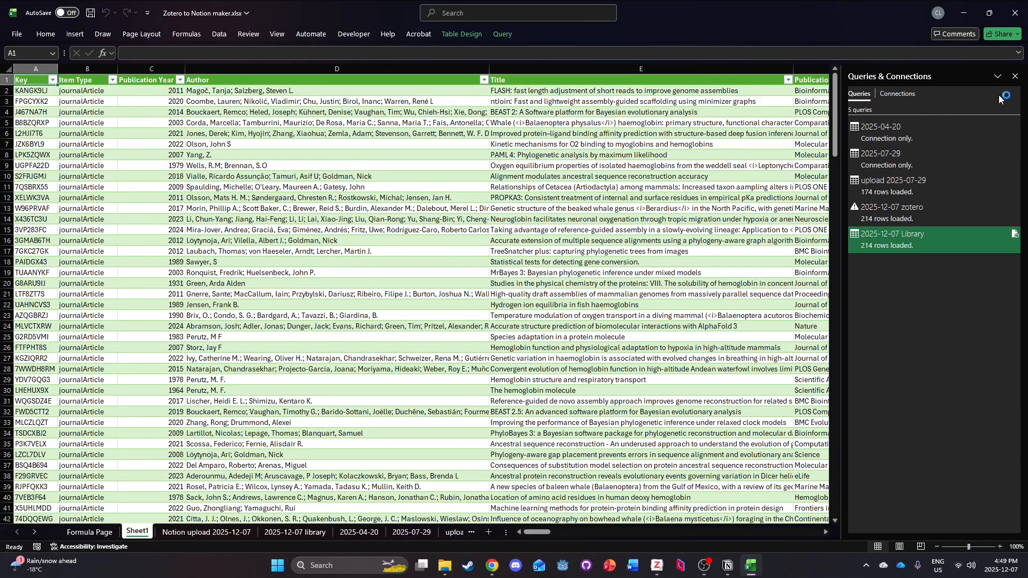
Close the queries pane and permanently delete the Notion upload 2025-12-07 and old 2025-12-07 library worksheets.
left_click(1016, 77)
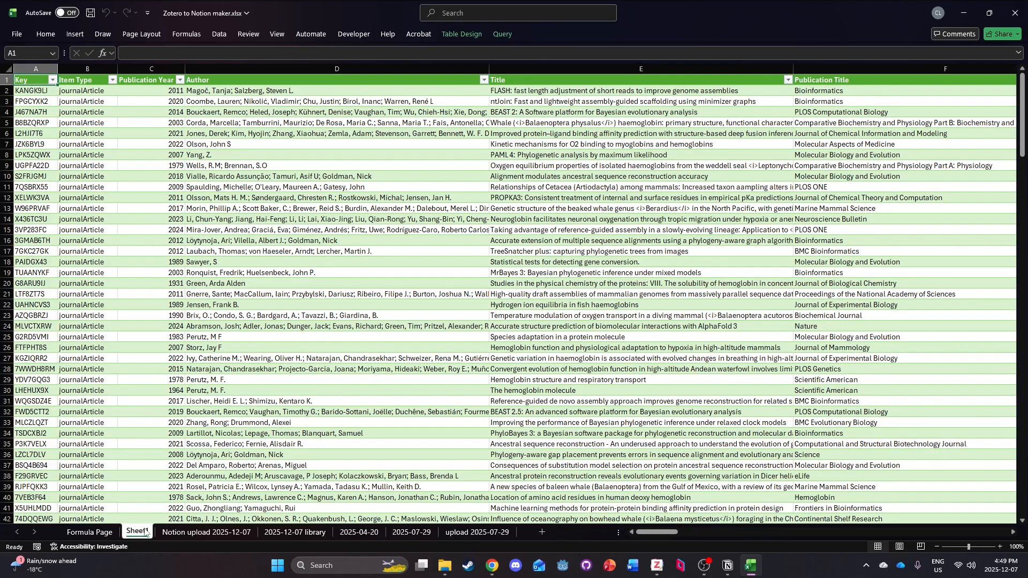
right_click(174, 536)
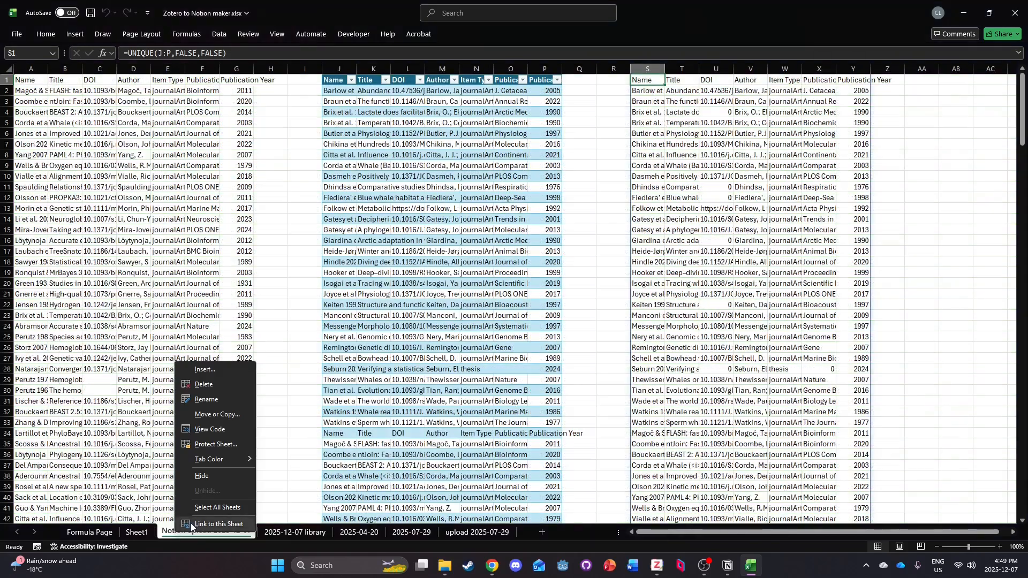
left_click(214, 384)
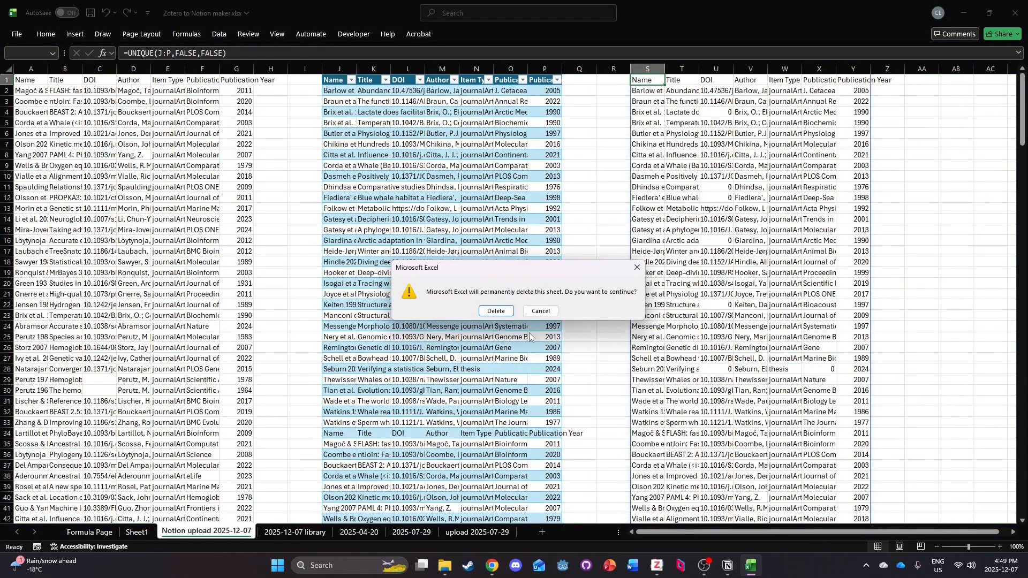
left_click(496, 311)
right_click(202, 539)
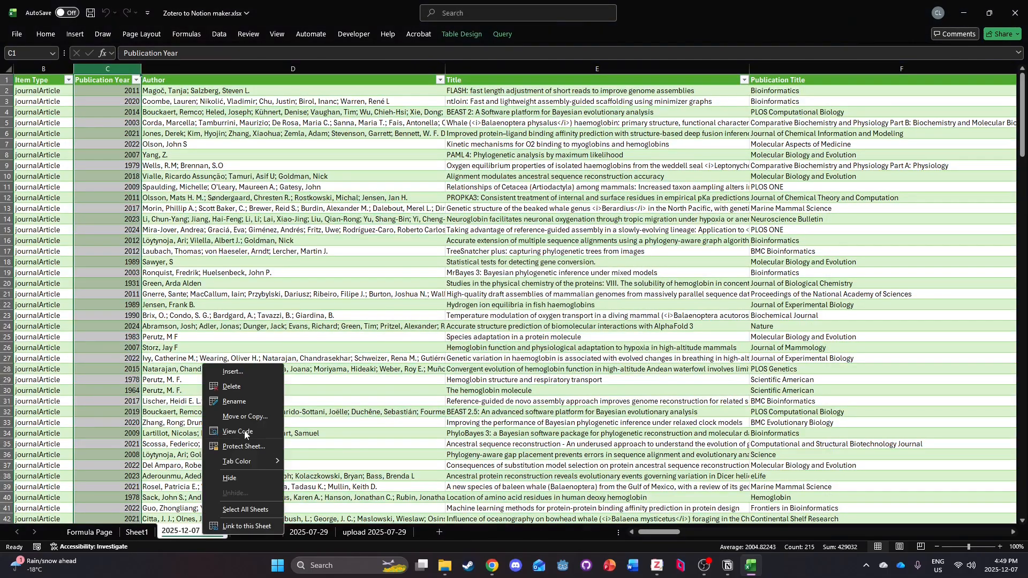
left_click(249, 386)
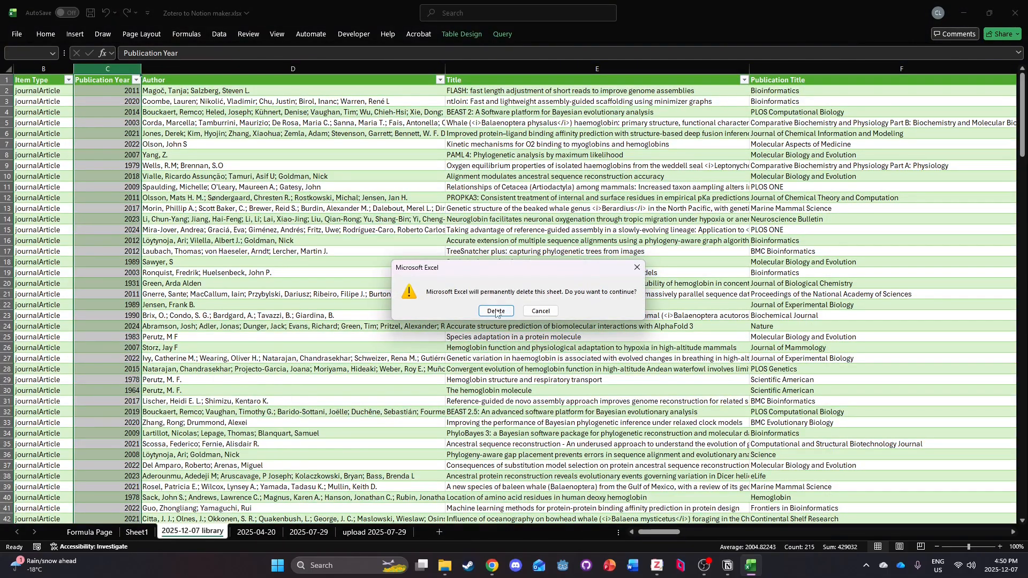
left_click(496, 312)
Rename Sheet1, which holds the imported CSV data, as 2025-12-07 library.
left_click(142, 535)
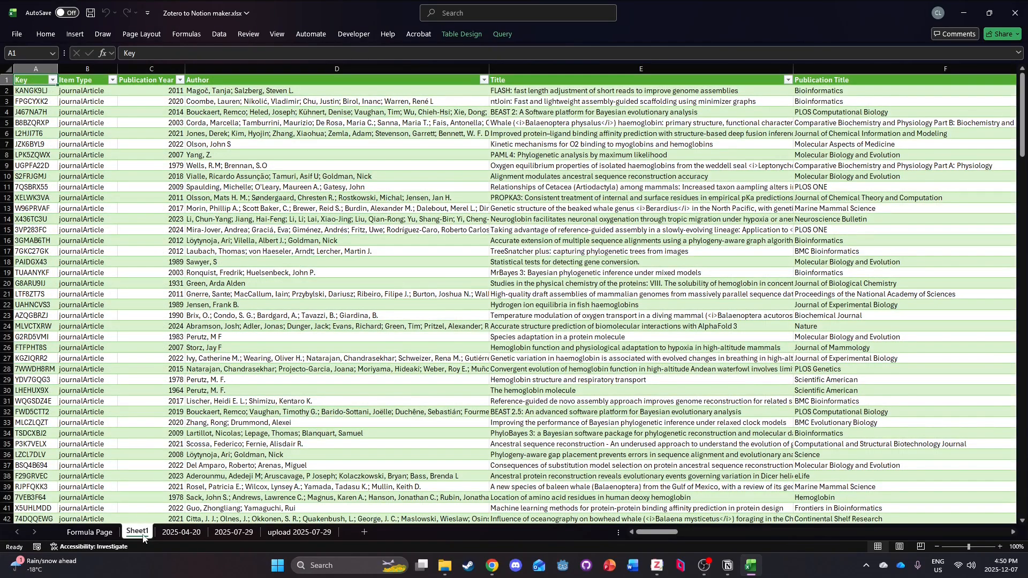
double_click(142, 534)
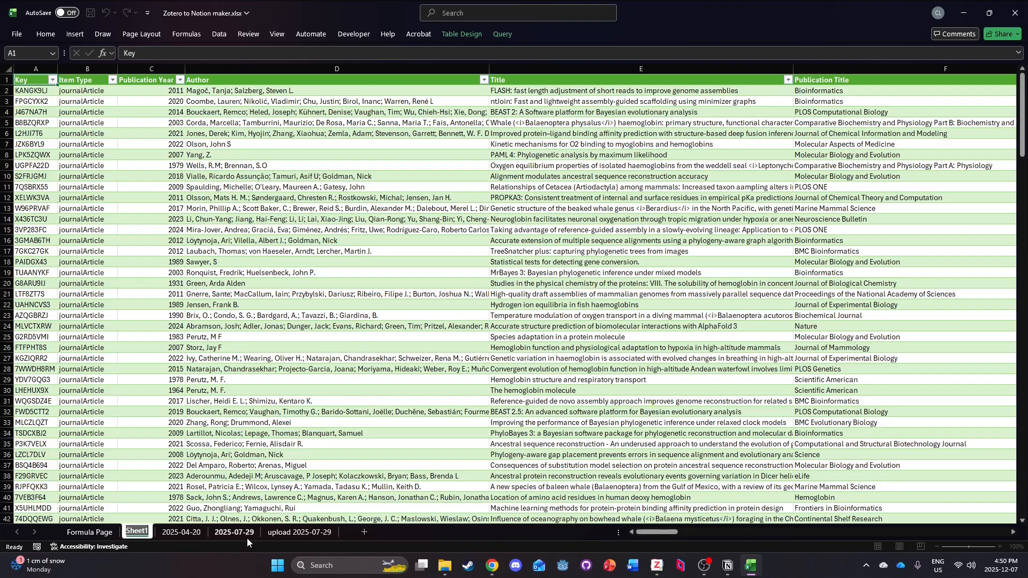
type("2025")
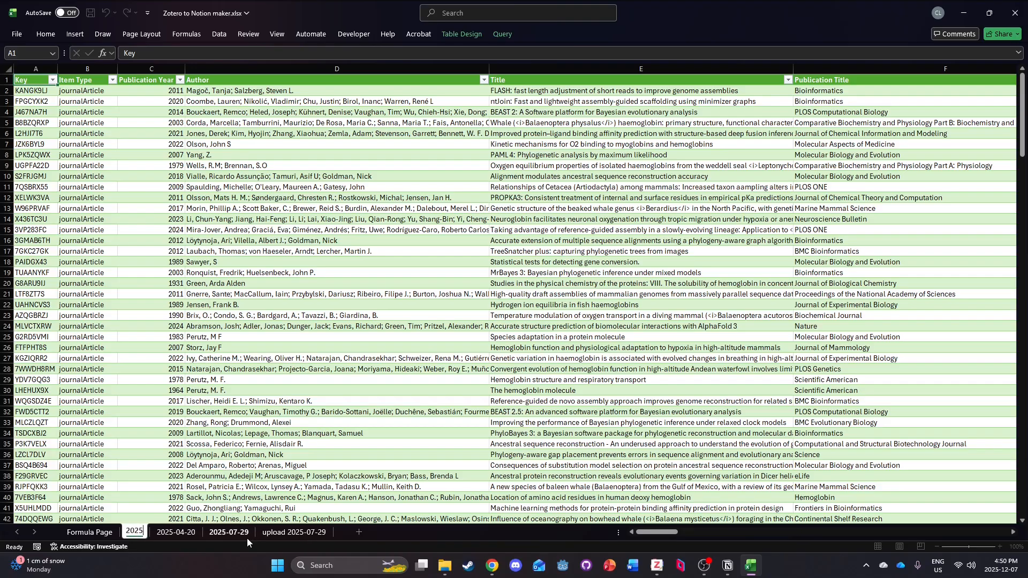
type("-12-07 library")
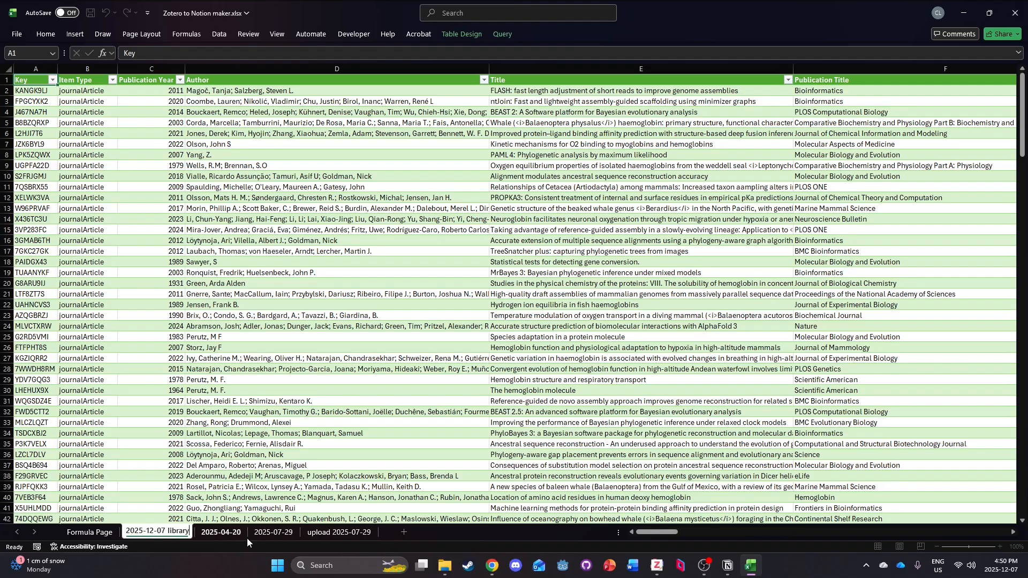
key("Return")
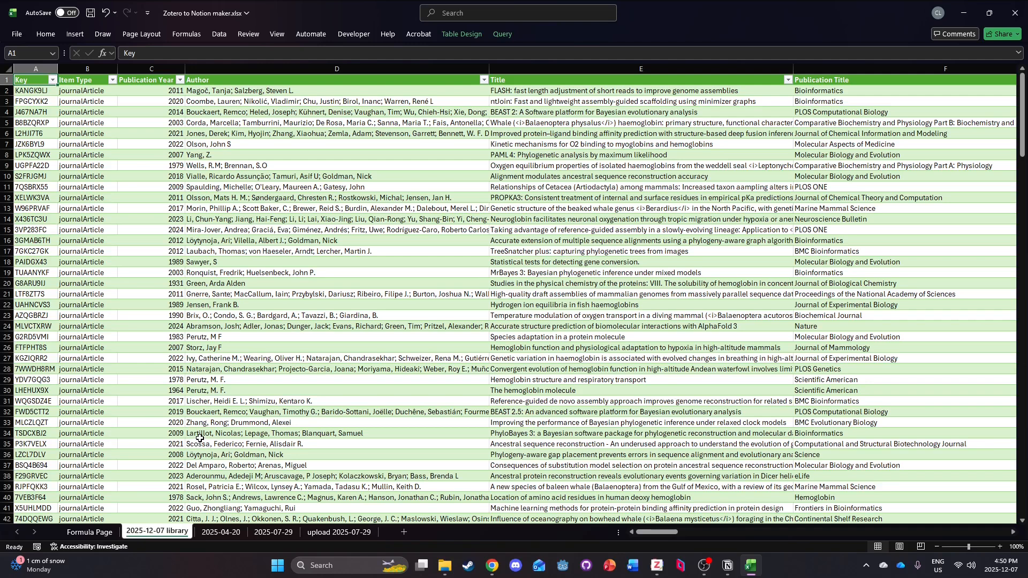
Compare the Formula Page headers from Name to Publication Year with the Literature Library columns in Notion, and return to the Excel workbook.
left_click_drag(40, 91, 34, 139)
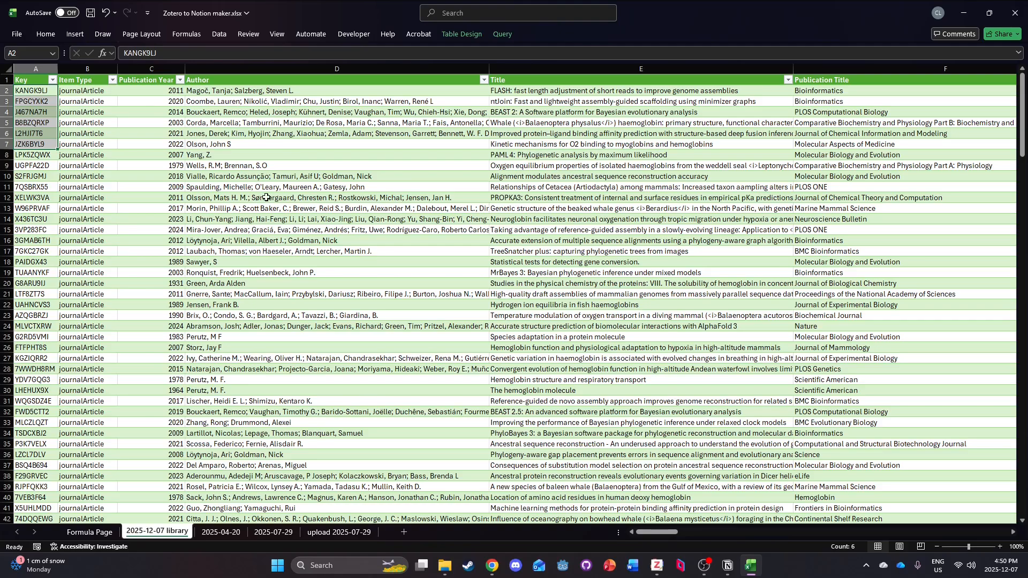
left_click(102, 533)
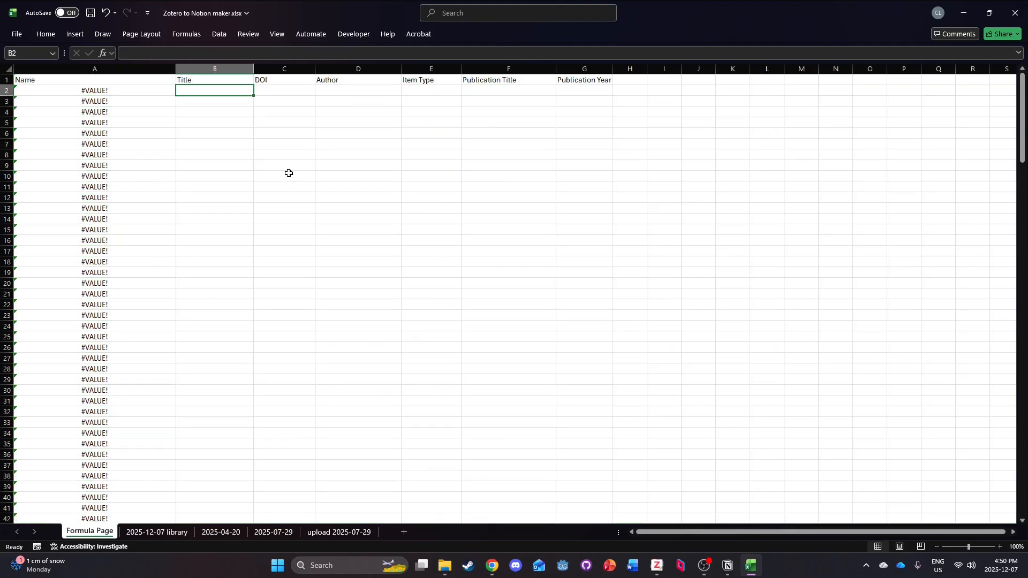
left_click(88, 78)
left_click_drag(88, 78, 574, 66)
mouse_move(728, 572)
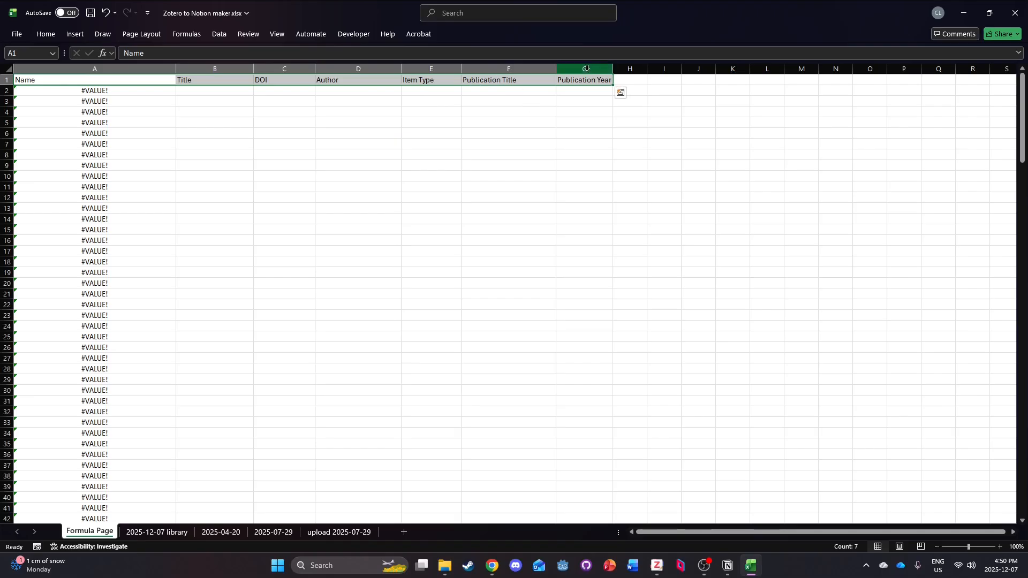
left_click(727, 567)
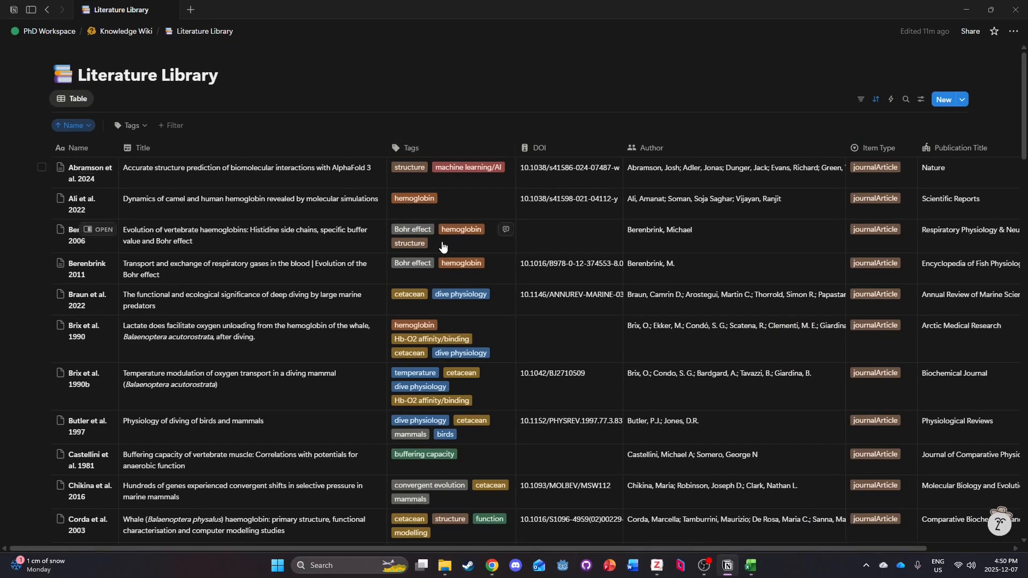
key("alt+Tab")
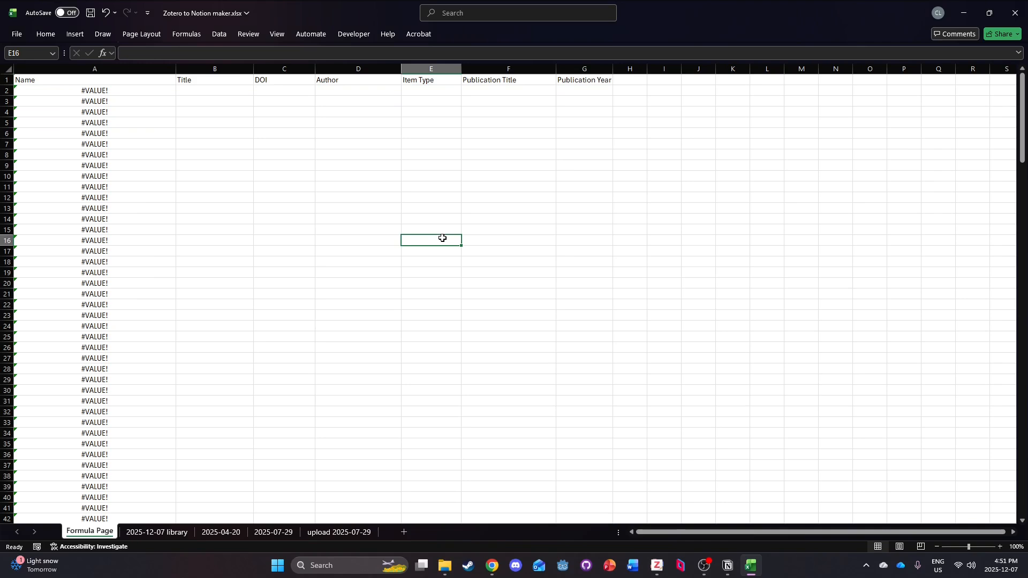
right_click(338, 279)
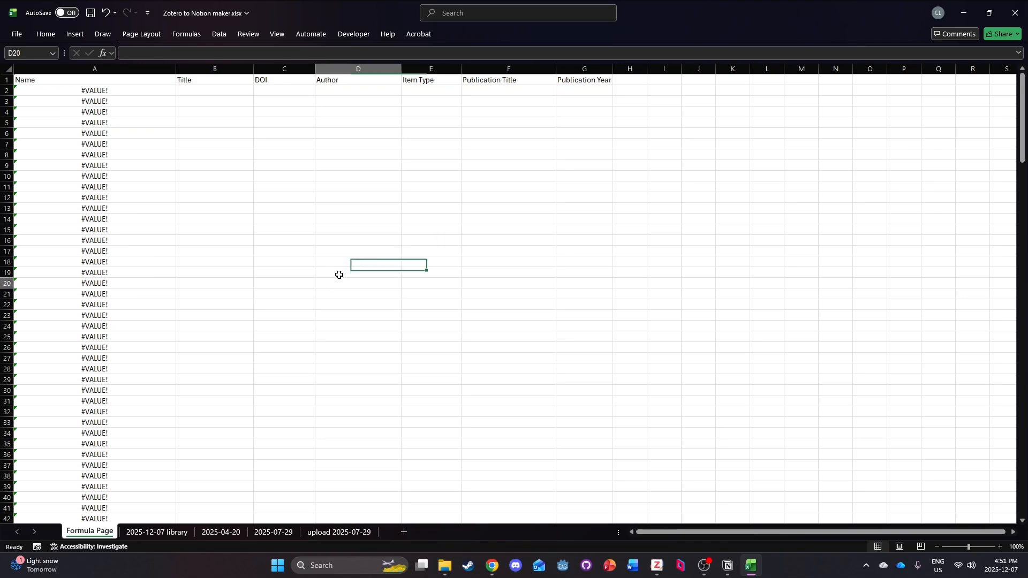
left_click(253, 237)
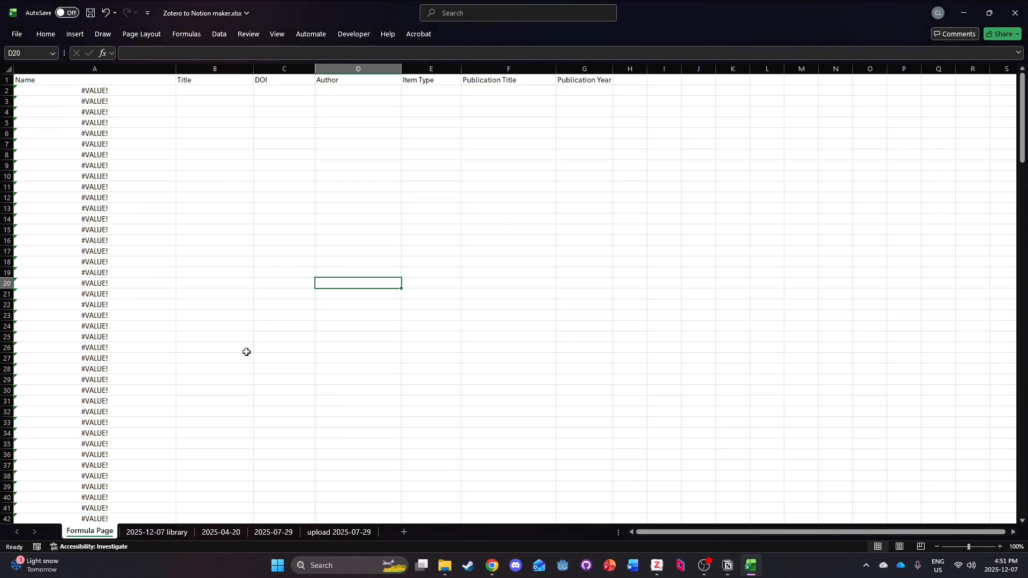
Copy the Item Type column from the 2025-12-07 library sheet into the Item Type column of Formula Page.
left_click(156, 533)
key("ctrl+v")
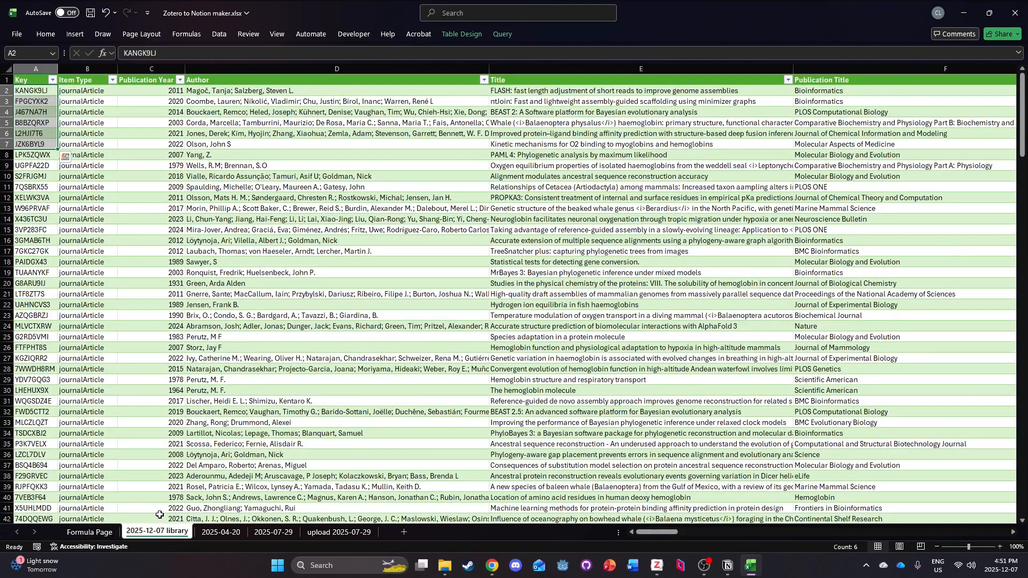
left_click(87, 70)
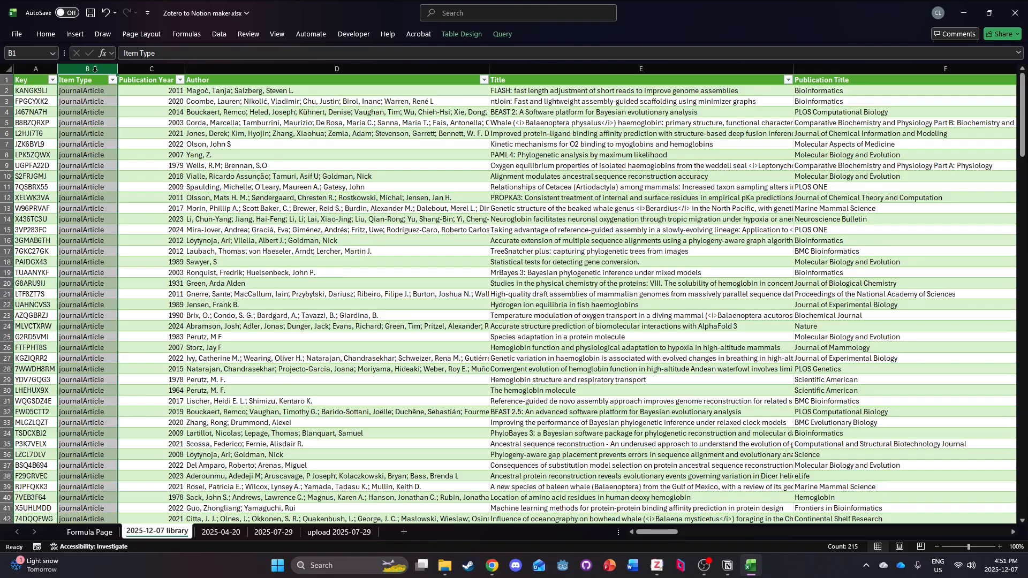
key("ctrl+c")
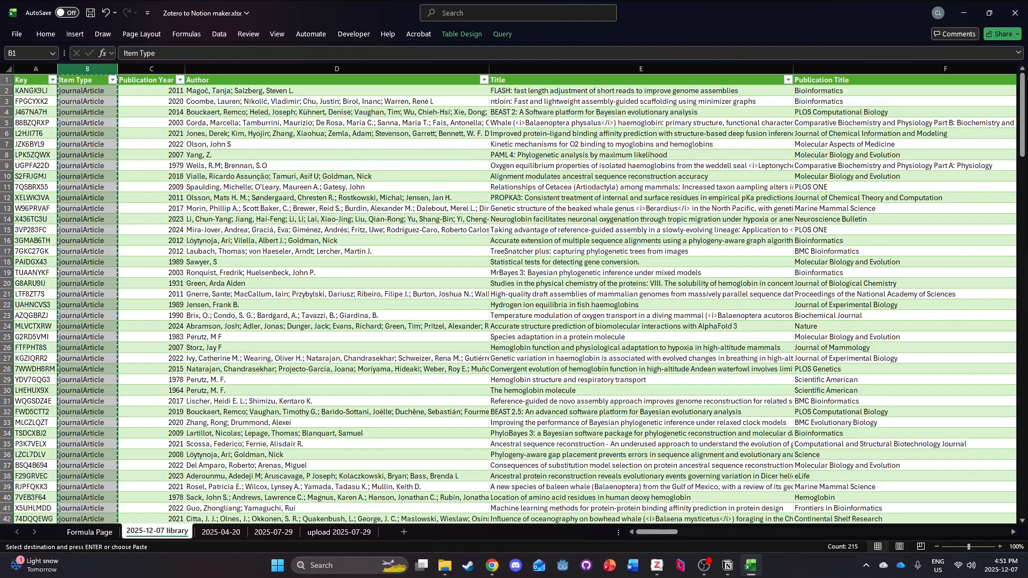
left_click(85, 531)
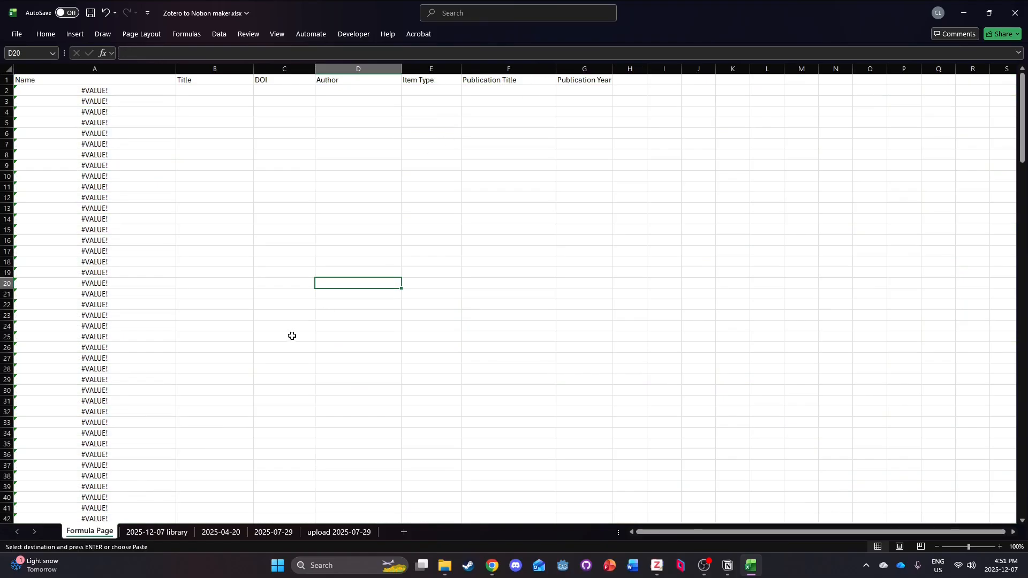
left_click(429, 68)
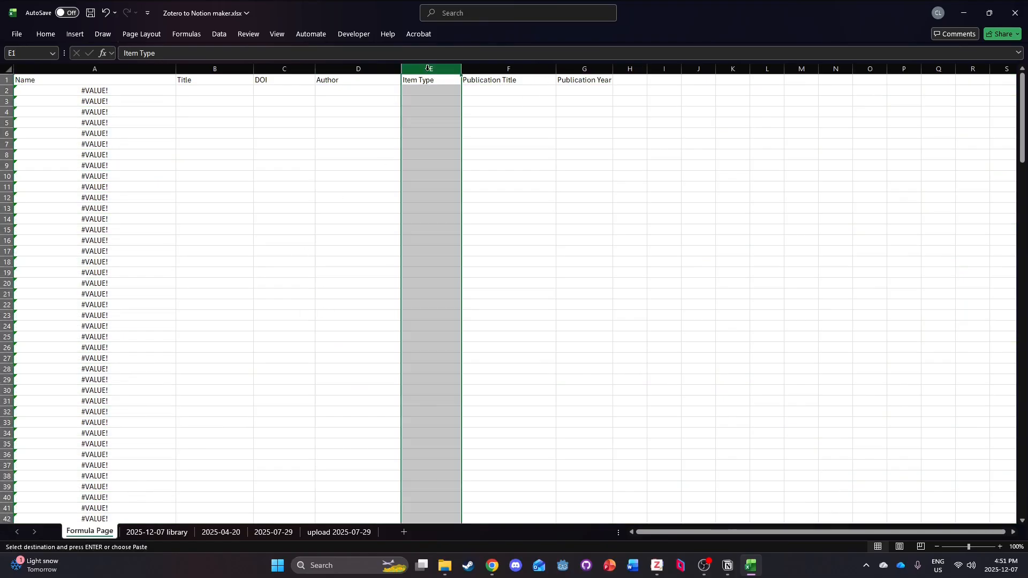
key("ctrl+v")
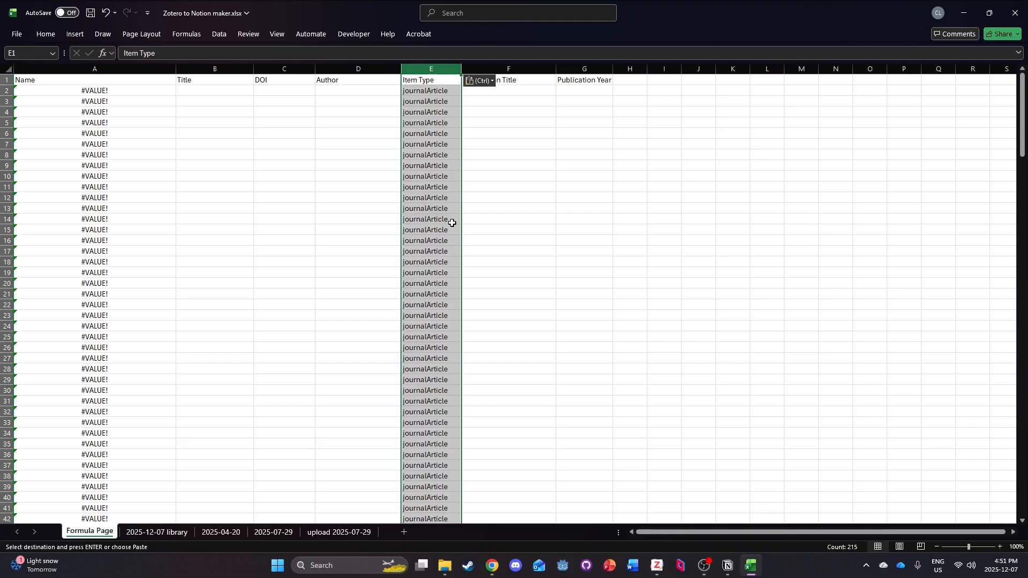
scroll(452, 223, "down", 9)
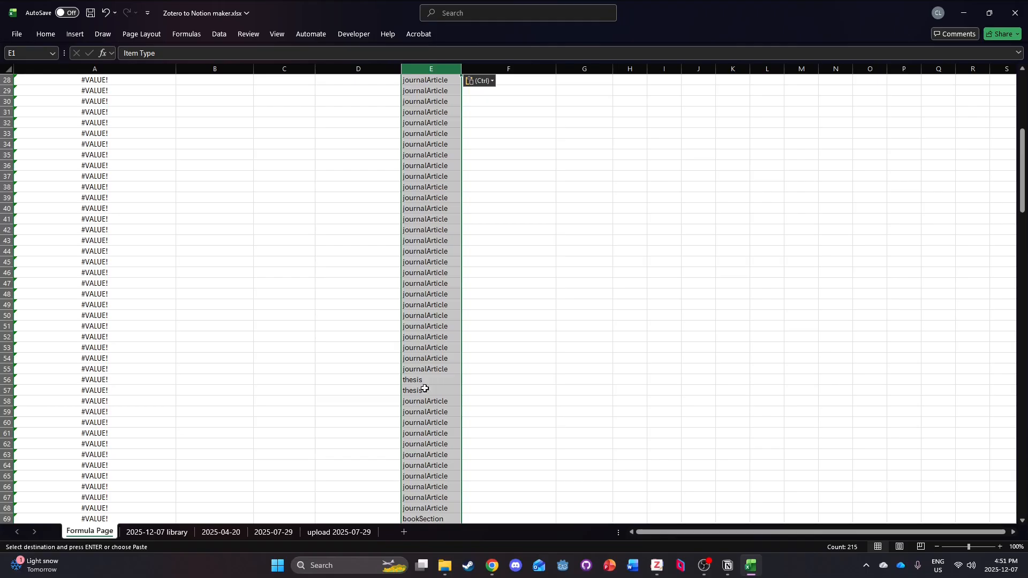
scroll(415, 394, "up", 9)
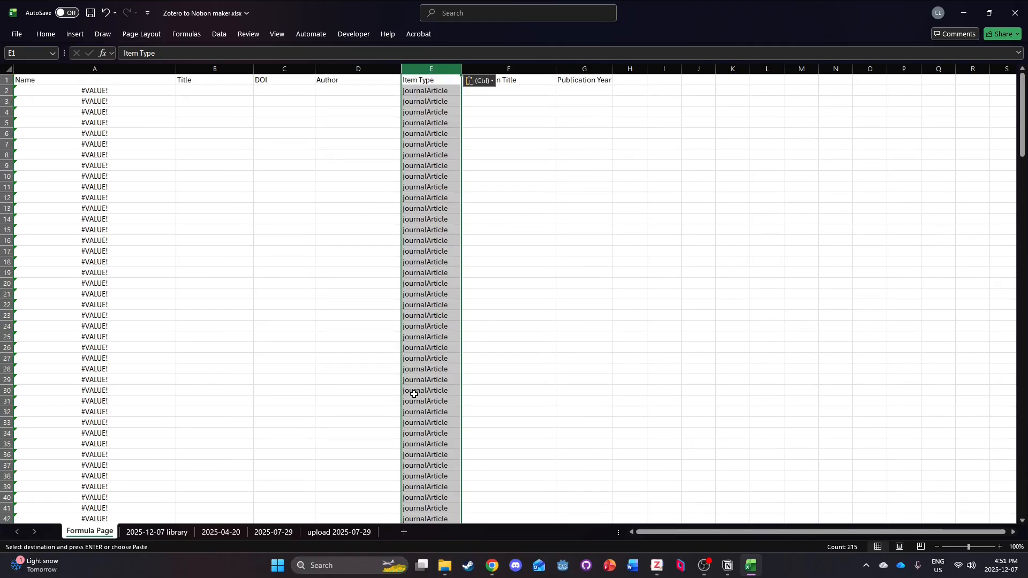
Copy the Publication Year column from the 2025-12-07 library sheet into the matching column G of Formula Page.
left_click(167, 537)
left_click(155, 68)
key("ctrl+c")
left_click(89, 534)
left_click(584, 69)
key("ctrl+v")
Copy the library sheet's Publication Title column into column F of Formula Page and narrow the pasted column.
left_click(157, 532)
left_click(945, 68)
key("ctrl+c")
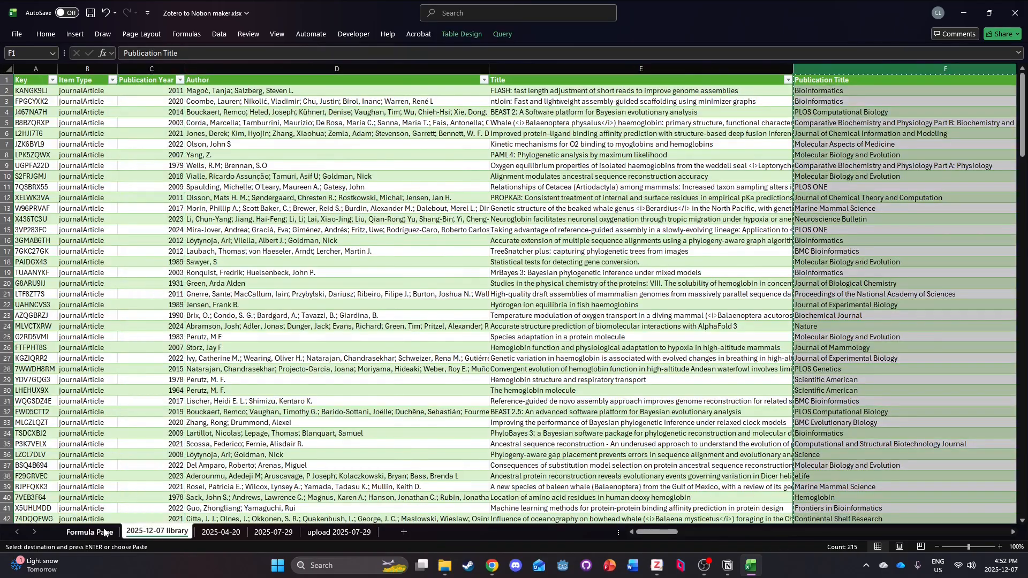
left_click(103, 532)
left_click(505, 69)
key("ctrl+v")
left_click_drag(768, 69, 621, 68)
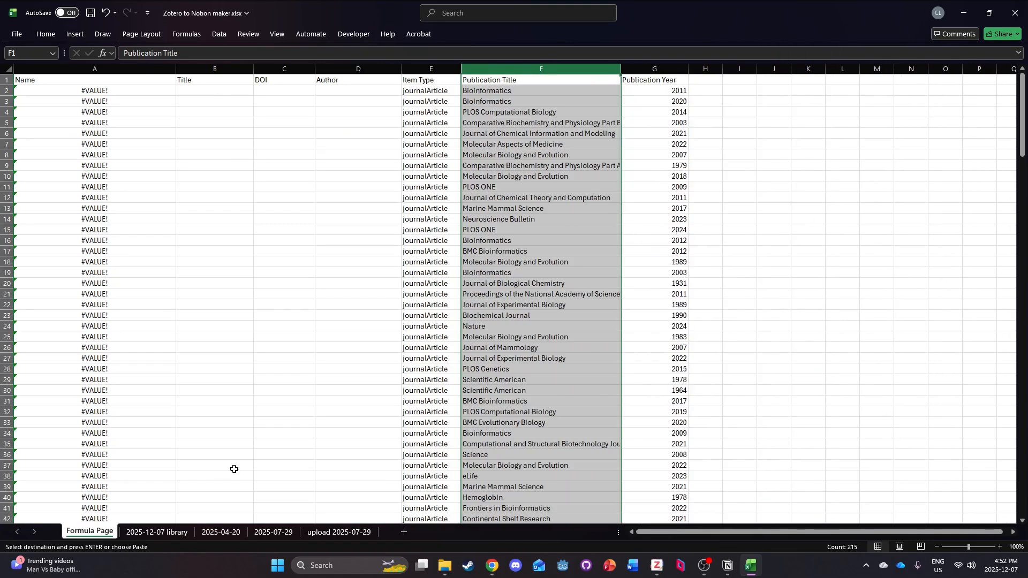
Copy the Author column from the 2025-12-07 library sheet into the Author column of Formula Page.
left_click(163, 532)
left_click(311, 69)
key("ctrl+c")
key("ctrl+Page_Up")
left_click(327, 69)
key("ctrl+v")
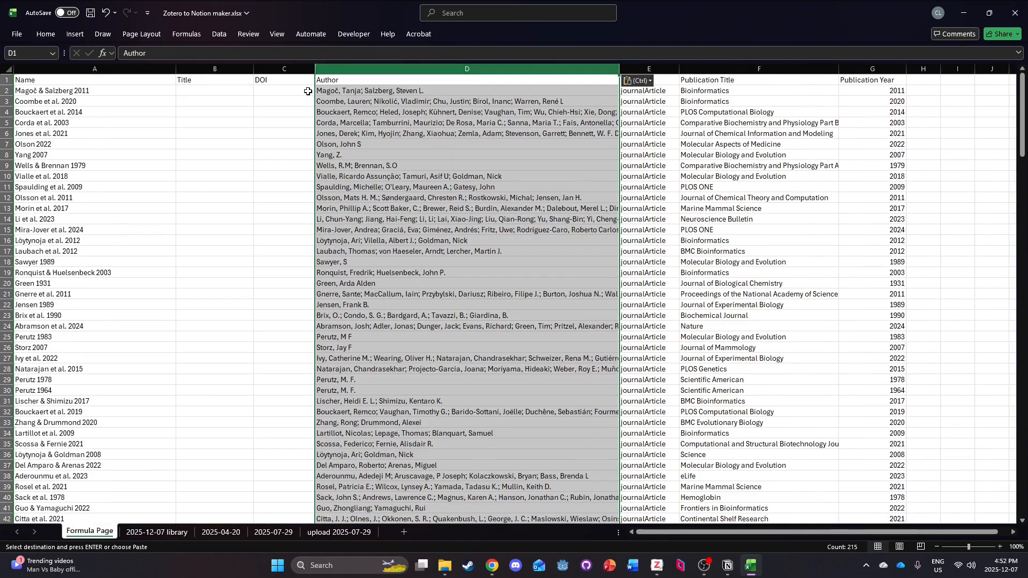
Copy the DOI column from the 2025-12-07 library sheet into column C of Formula Page.
left_click(140, 534)
scroll(781, 125, "right", 5)
left_click(754, 67)
key("ctrl+c")
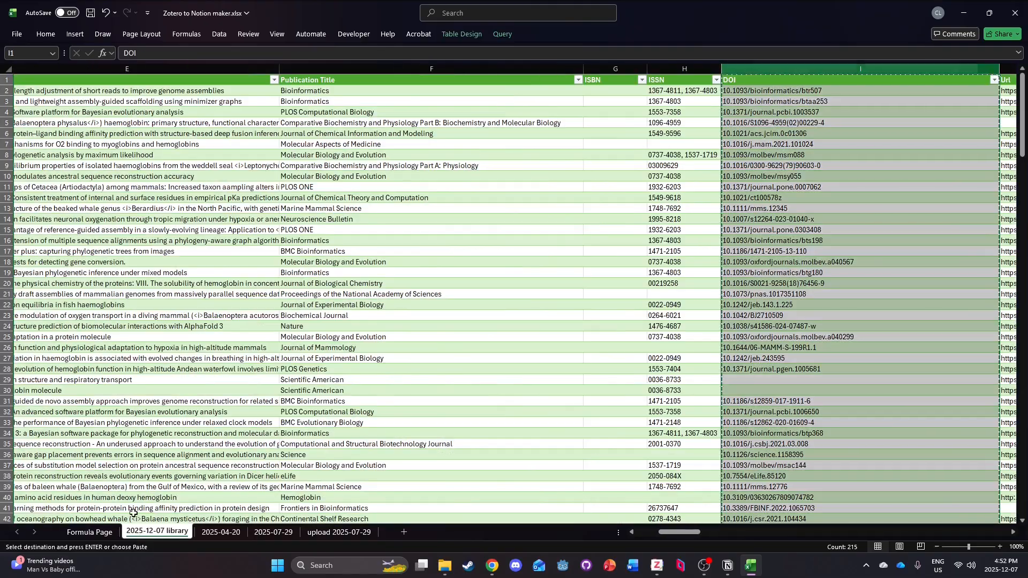
key("ctrl+Page_Up")
left_click(283, 69)
key("ctrl+v")
Copy the Title column from the 2025-12-07 library sheet into column B of Formula Page.
key("ctrl+Page_Down")
scroll(300, 273, "left", 5)
left_click(568, 68)
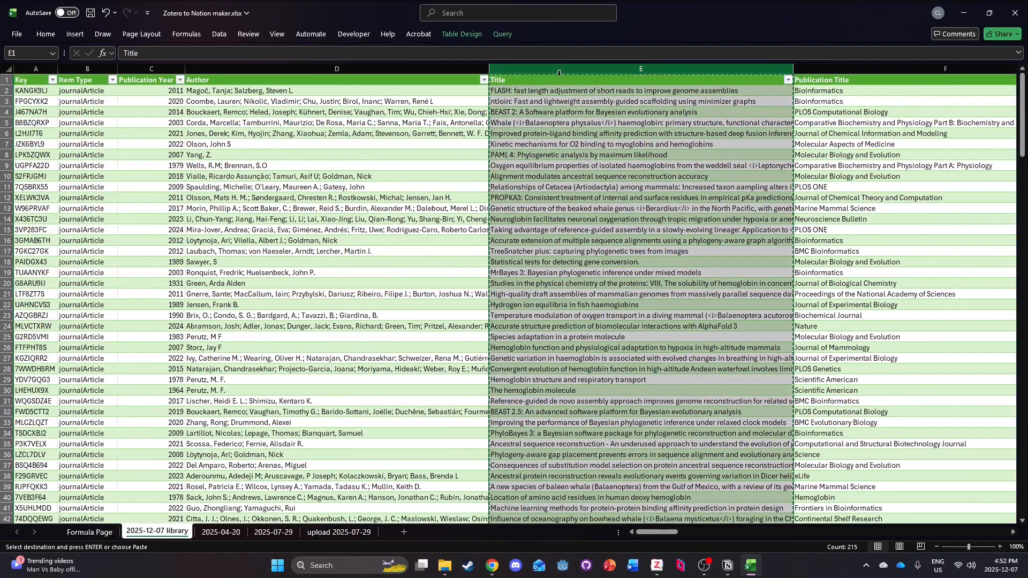
key("ctrl+c")
left_click(102, 531)
left_click(203, 68)
key("ctrl+v")
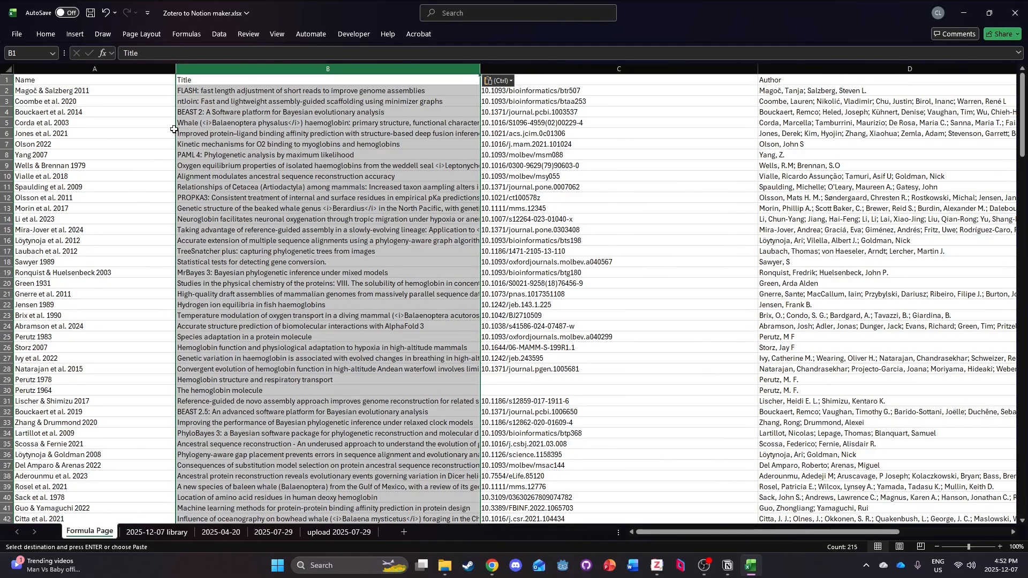
Review the author-and-year entries that the formulas generate in the Name column of Formula Page.
left_click(63, 66)
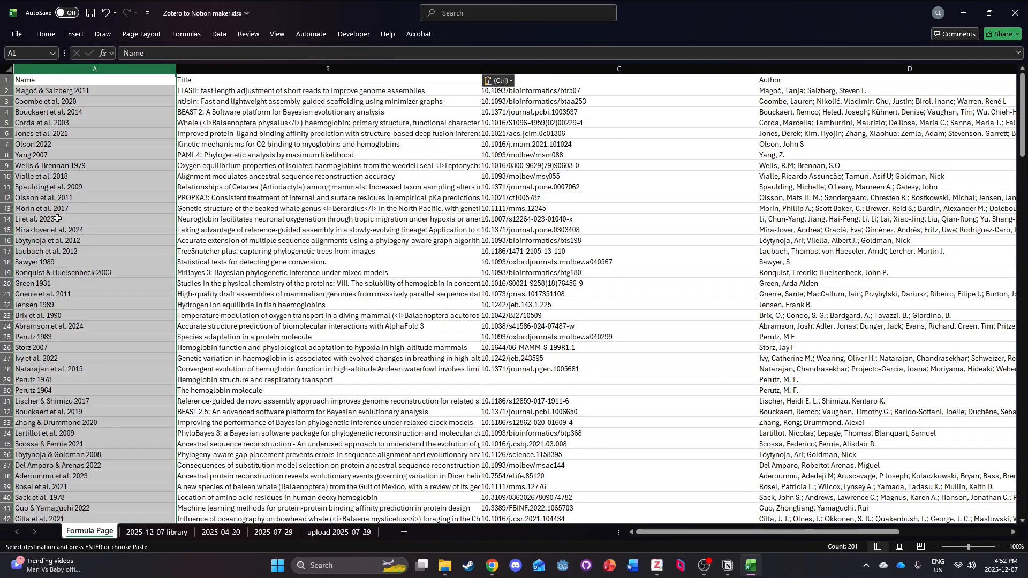
scroll(111, 353, "down", 10)
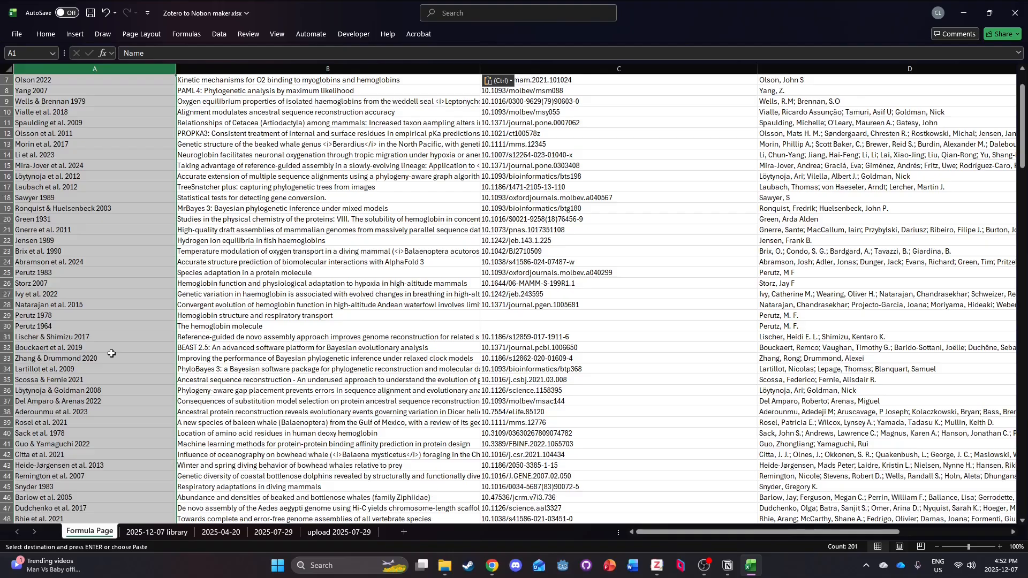
scroll(112, 353, "down", 4)
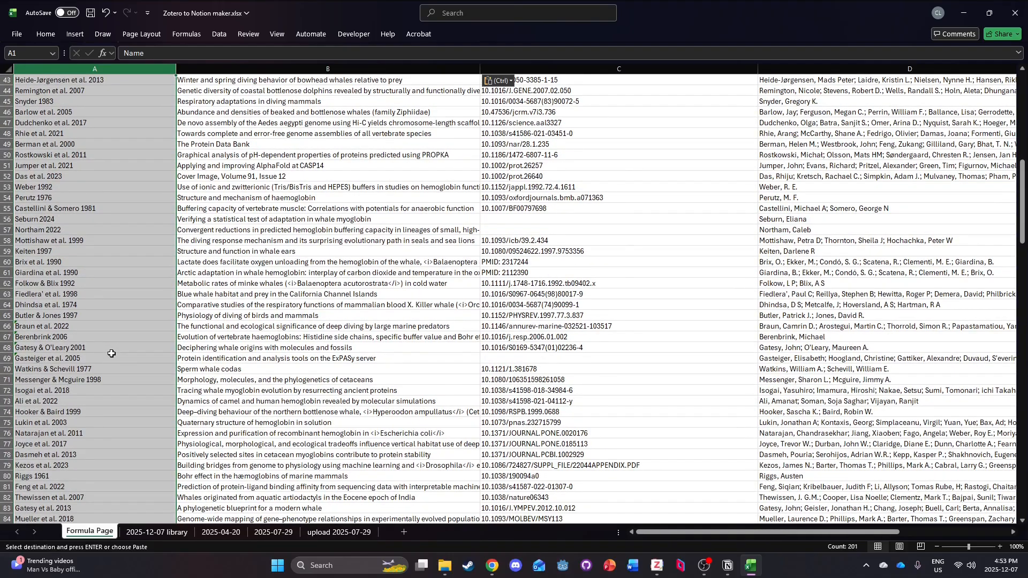
scroll(112, 354, "up", 14)
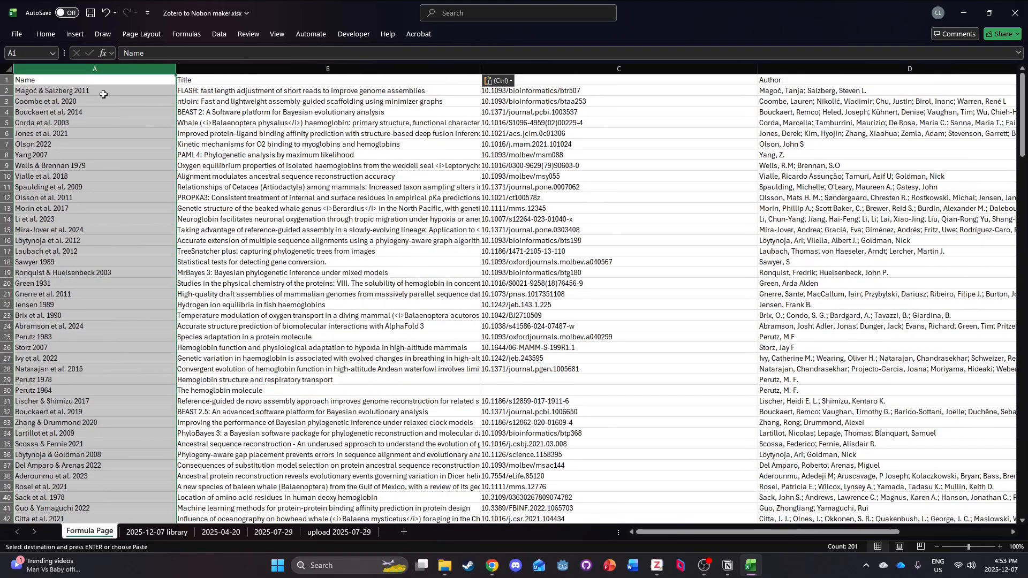
Show the complete author-and-year formula of cell A2 in an expanded formula bar and look it over.
left_click(104, 94)
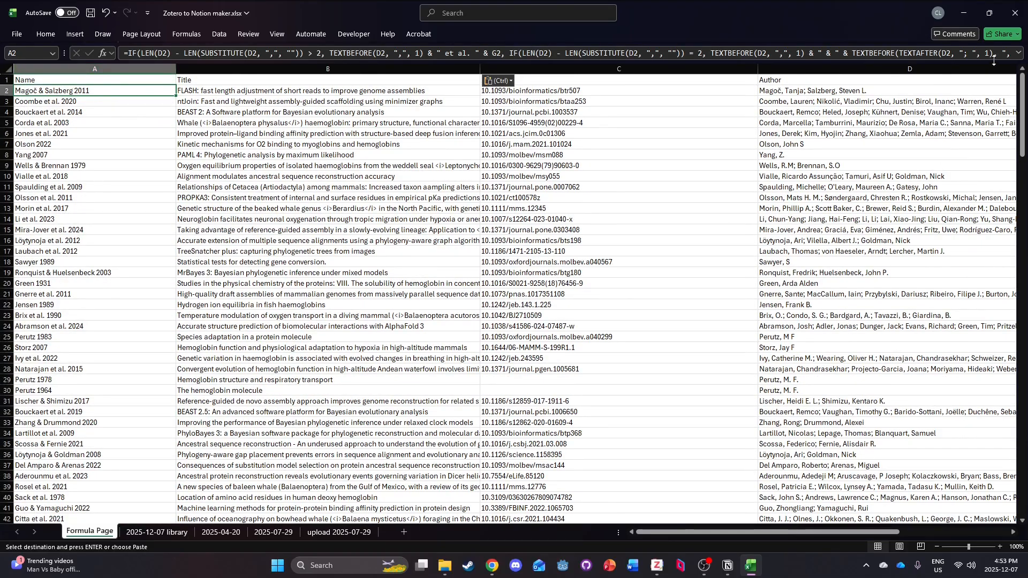
left_click(1019, 53)
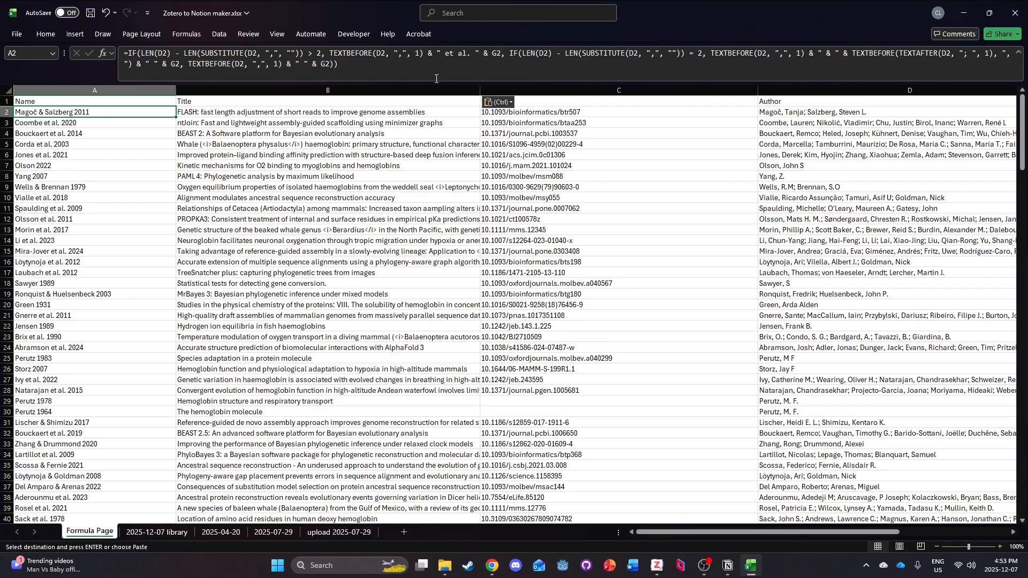
left_click_drag(357, 69, 109, 50)
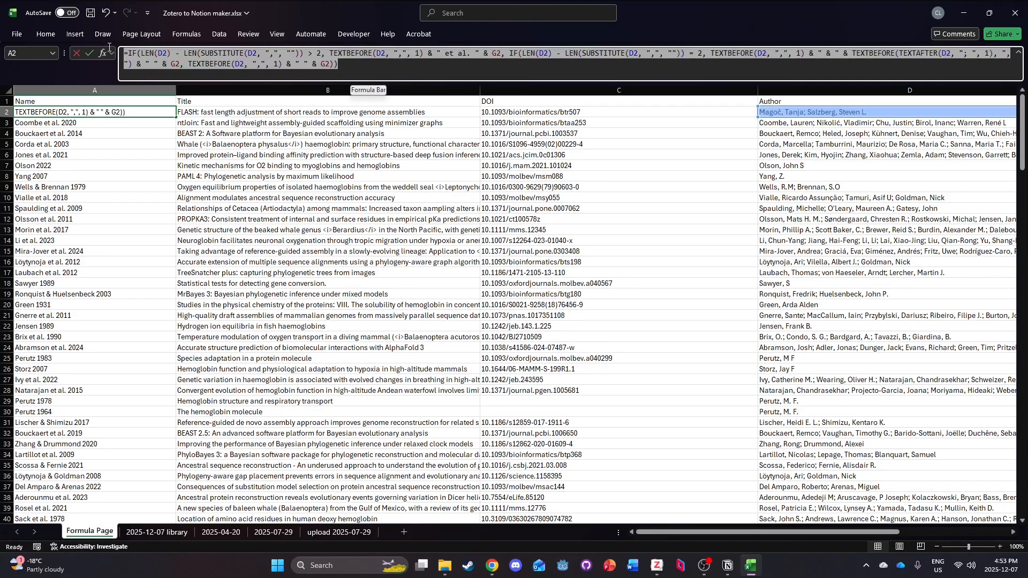
left_click(357, 69)
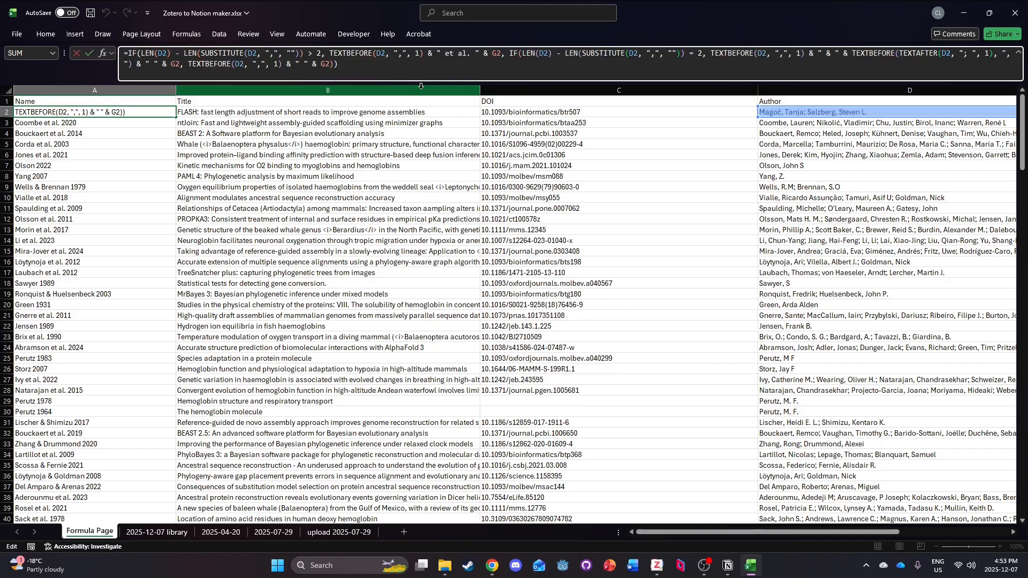
key("Return")
Narrow columns B through G of Formula Page to one equal width.
left_click_drag(480, 90, 217, 103)
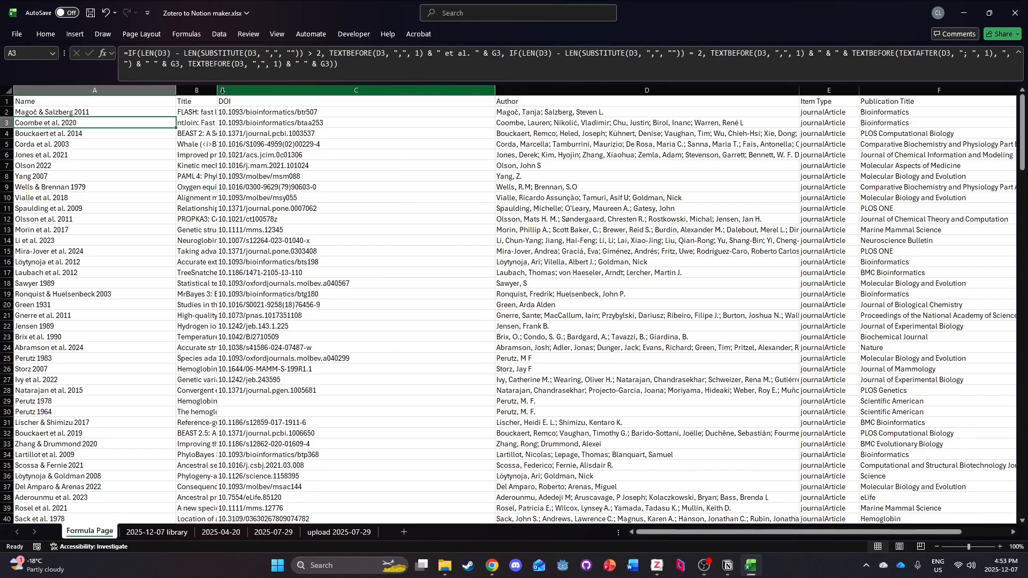
left_click_drag(486, 85, 803, 90)
left_click(210, 93)
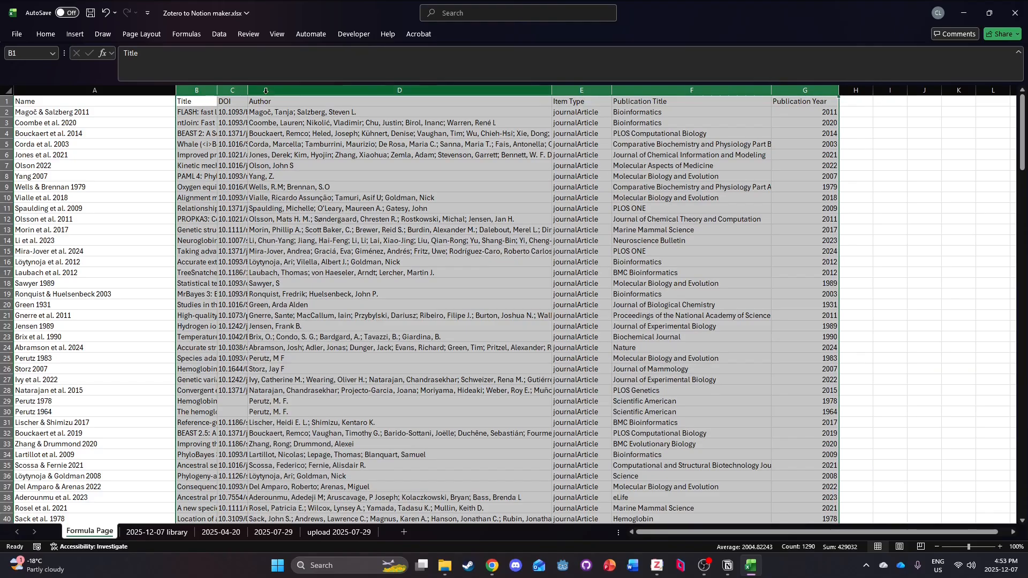
left_click_drag(215, 92, 219, 94)
Examine how the A2 formula counts commas with LEN and SUBSTITUTE and extracts the first surname with TEXTBEFORE.
left_click(102, 114)
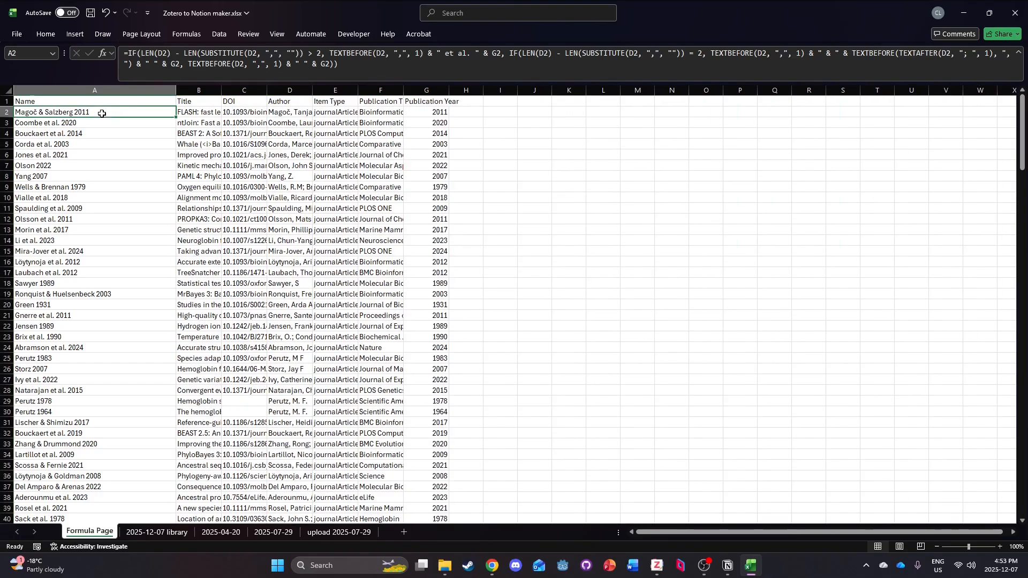
left_click(162, 53)
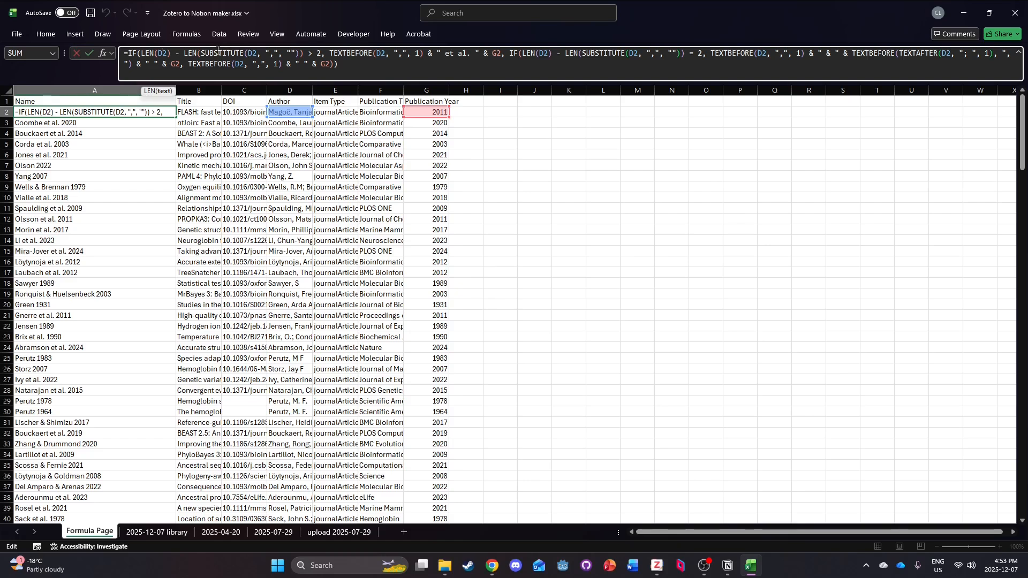
left_click(249, 53)
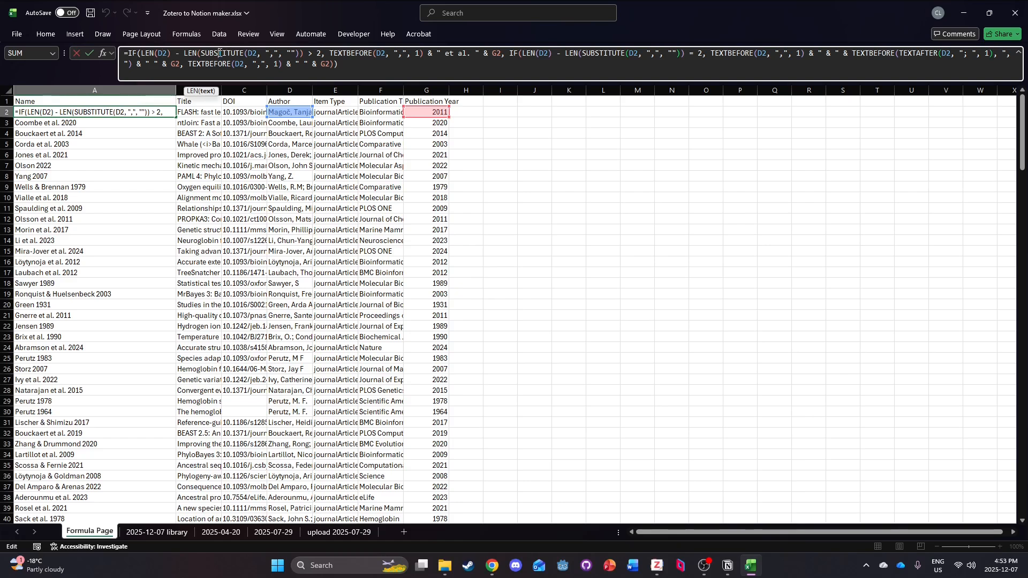
left_click(252, 54)
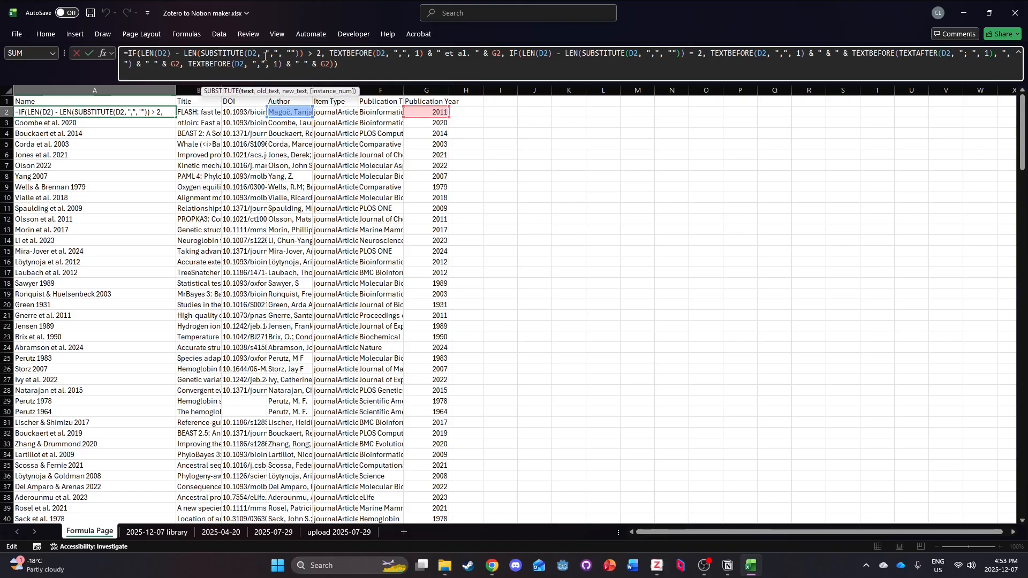
left_click(272, 54)
left_click(293, 54)
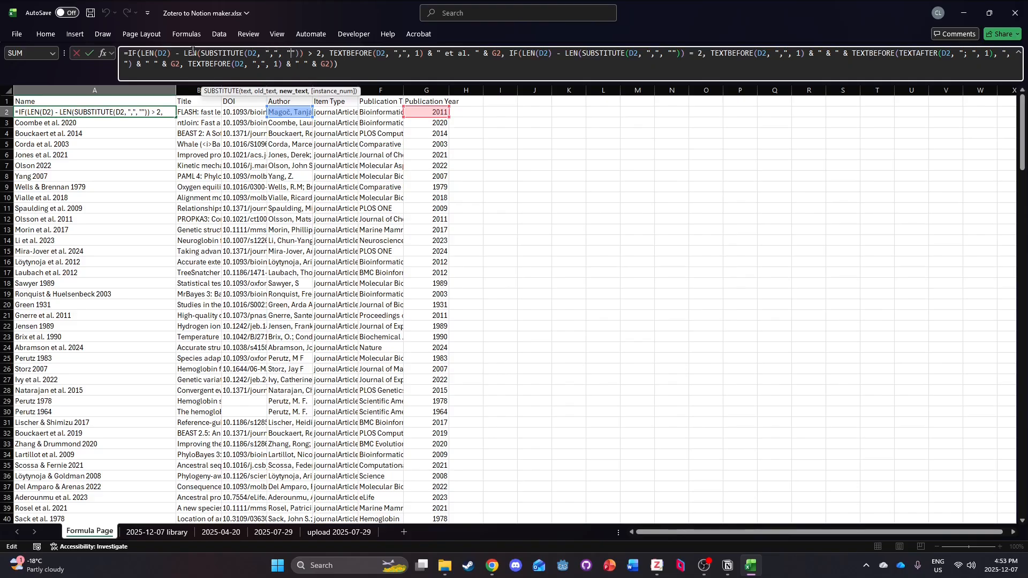
left_click(325, 53)
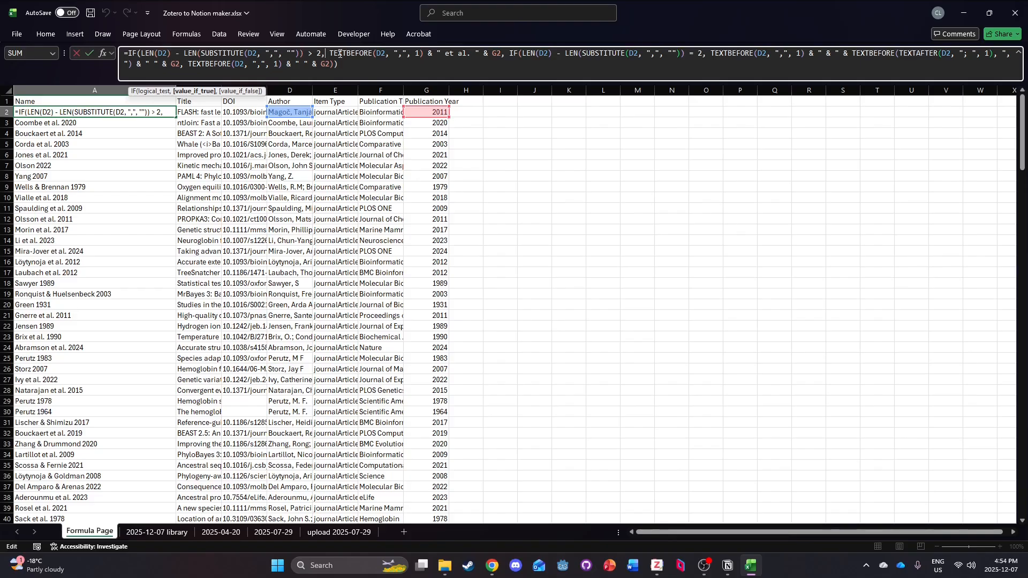
double_click(399, 53)
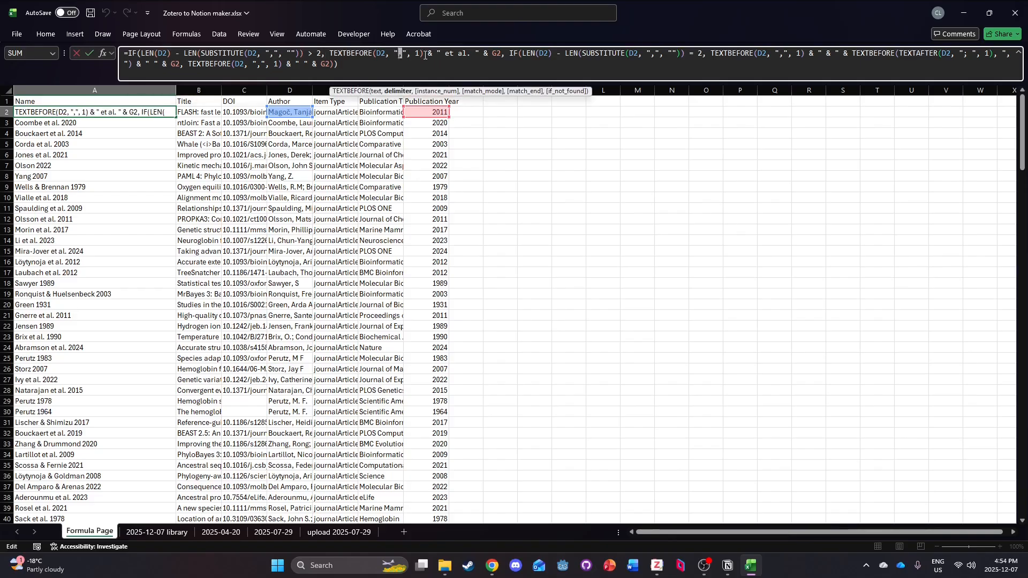
left_click(425, 55)
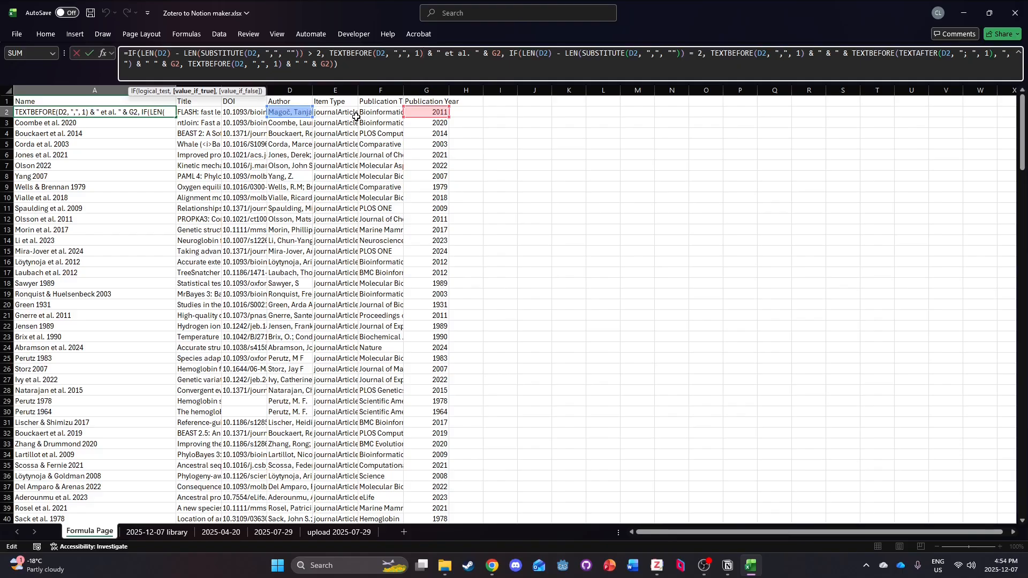
key("Return")
Compare the full author entry in D2 with the A2 formula's "> 2" comma test and its "et al." branch.
left_click(289, 113)
left_click_drag(258, 56, 120, 54)
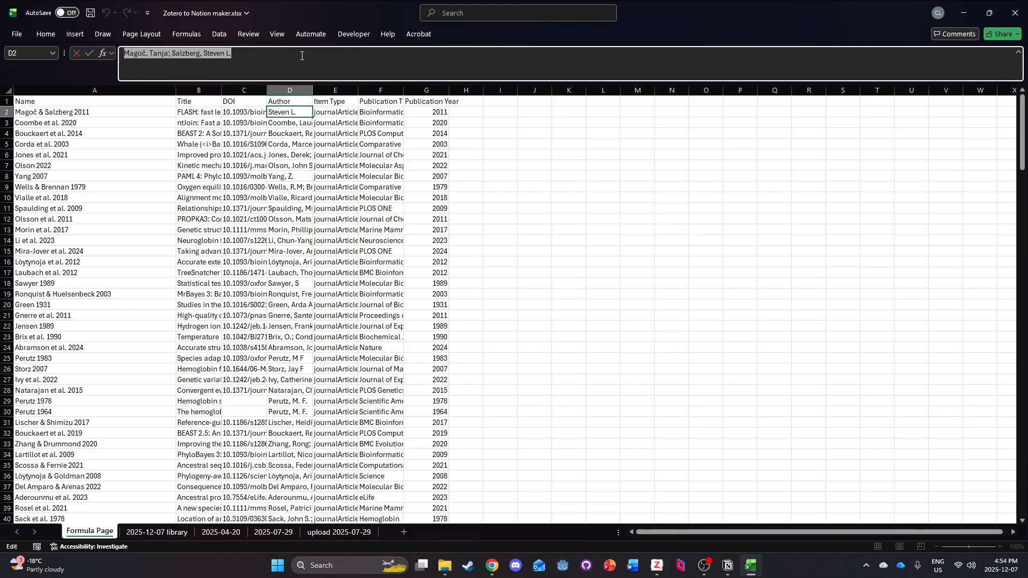
left_click(298, 112)
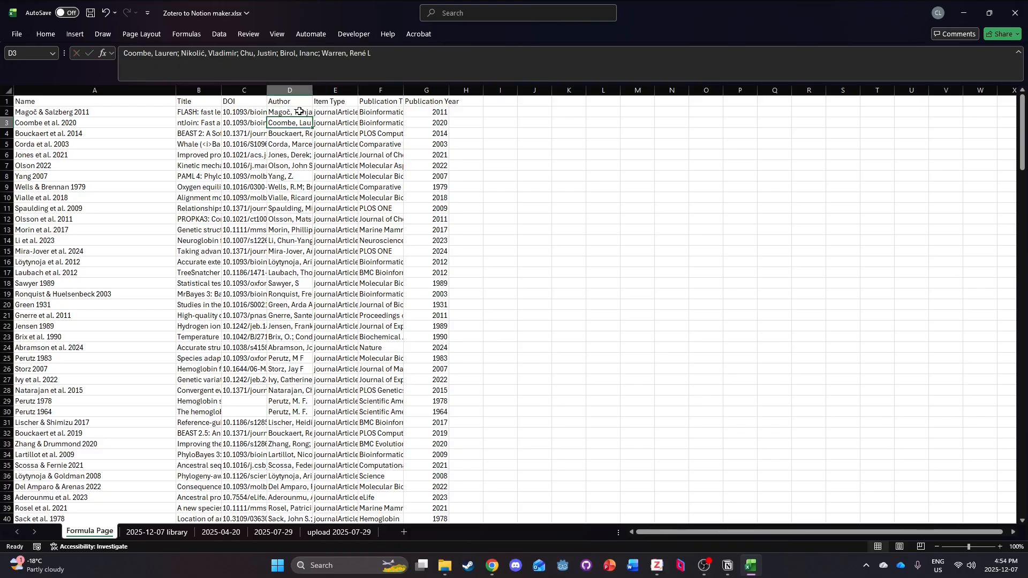
left_click(145, 116)
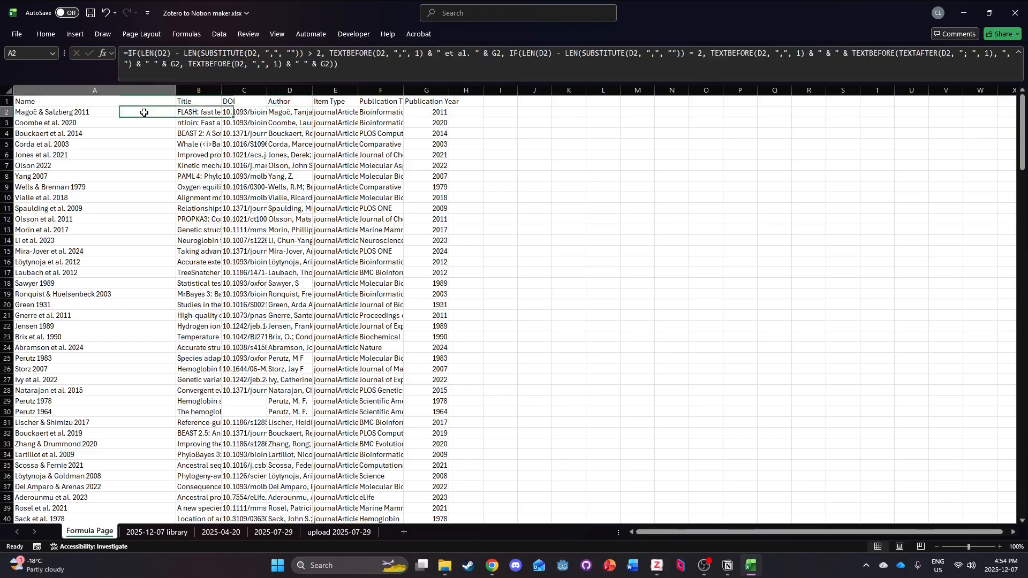
double_click(320, 53)
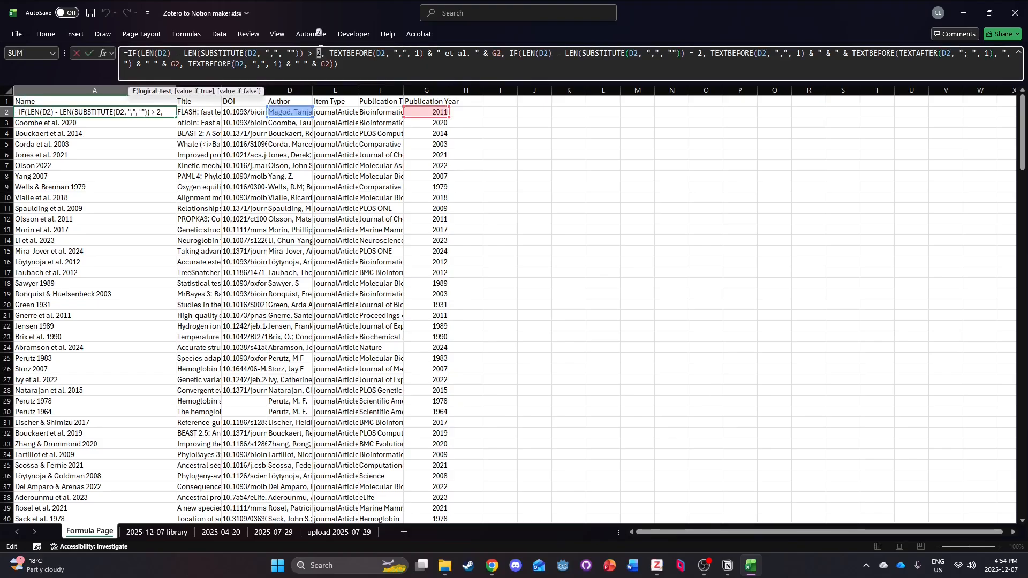
left_click_drag(330, 53, 480, 53)
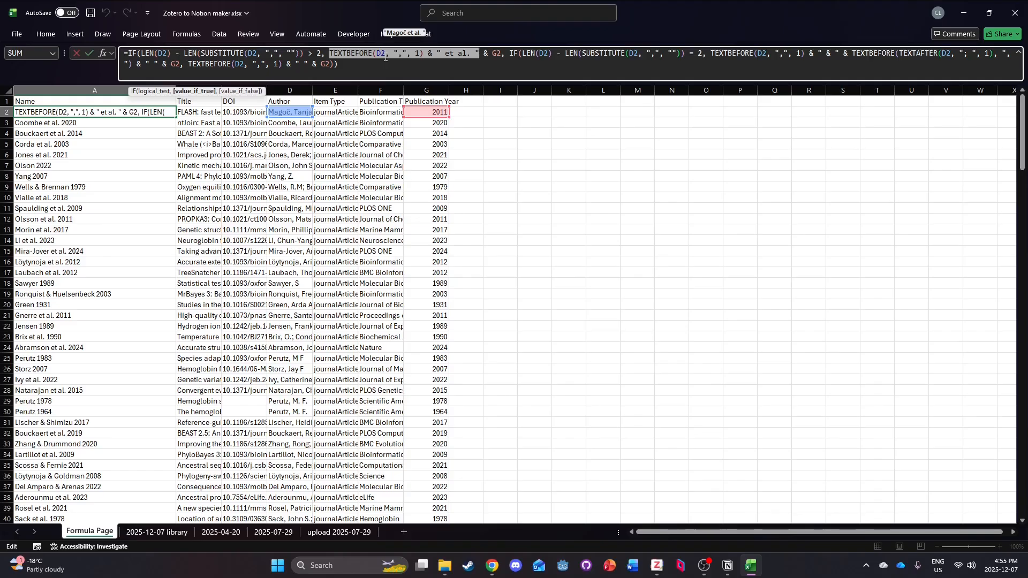
left_click(314, 90)
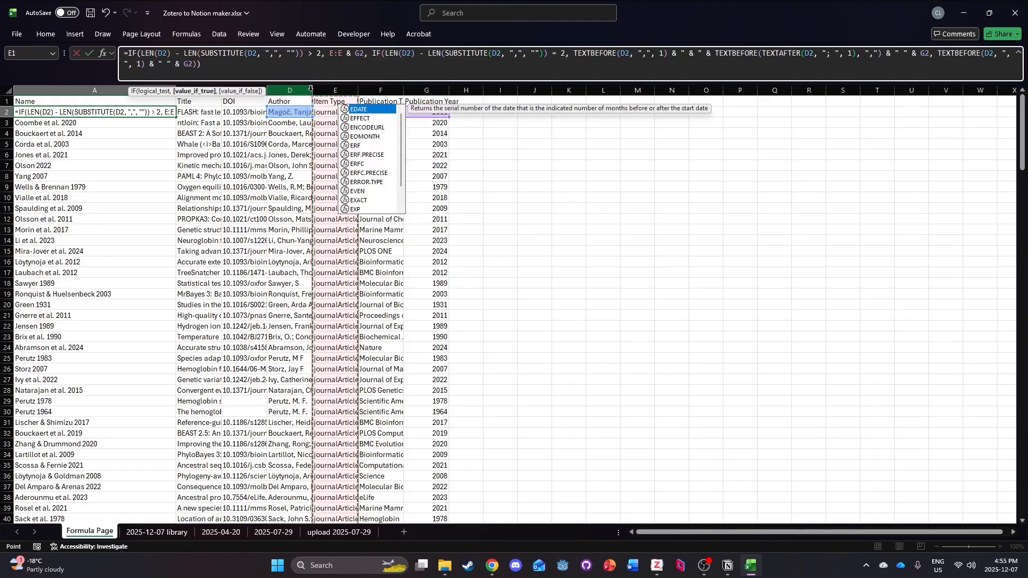
key("Return")
key("ctrl+z")
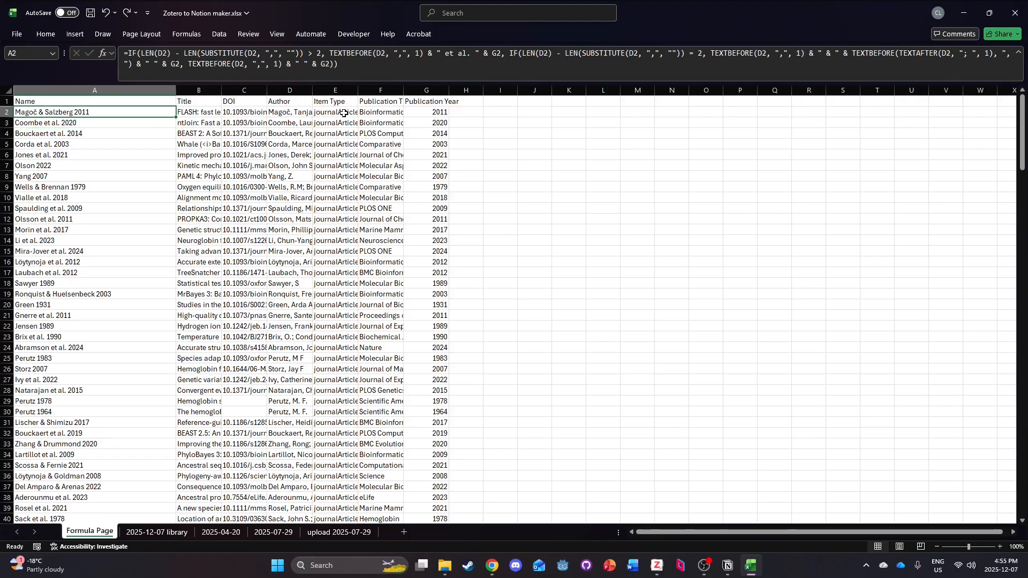
Widen the Author column on Formula Page and review the Name formula's branches for two authors and a single author.
left_click_drag(313, 90, 424, 81)
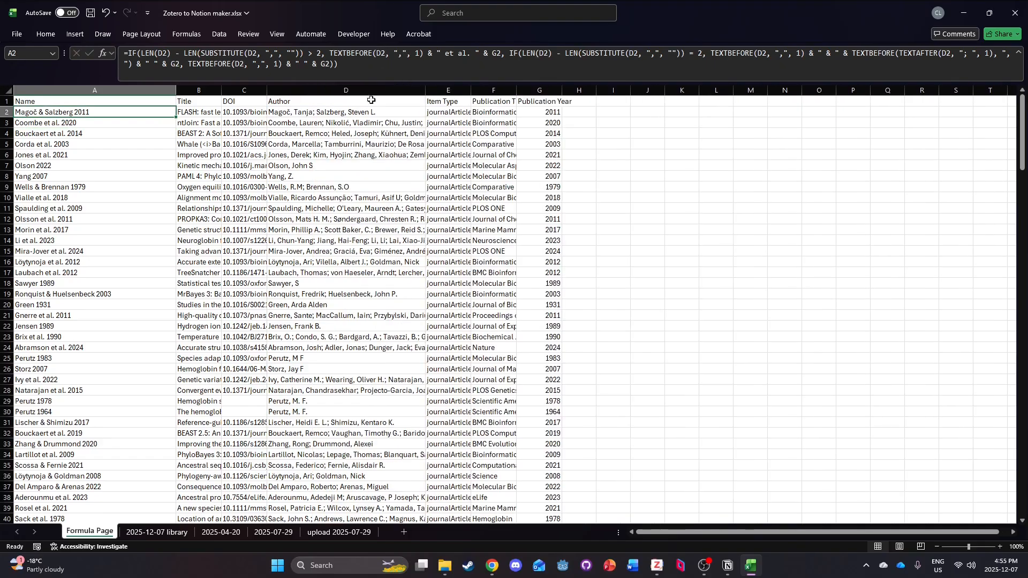
left_click(475, 60)
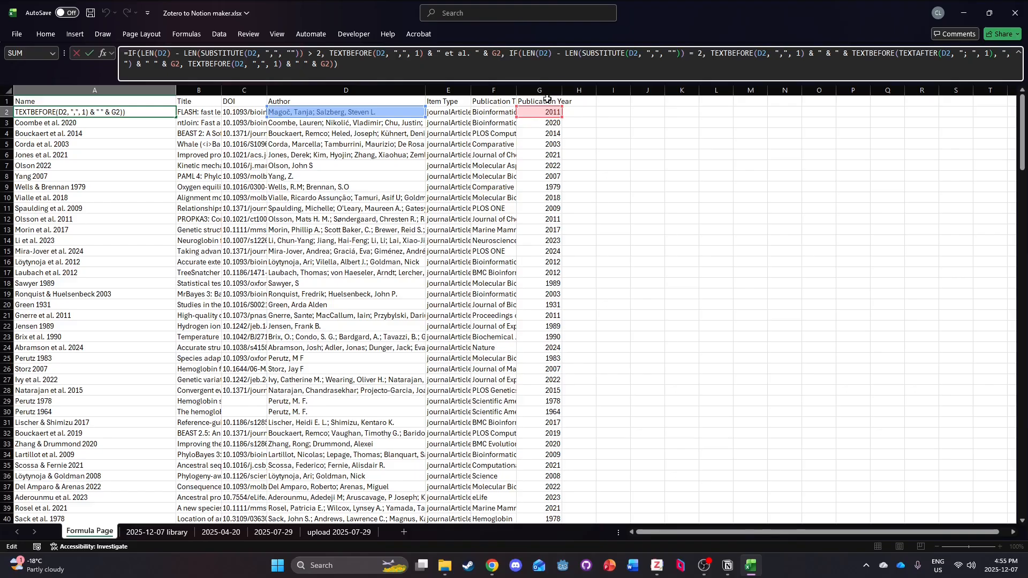
left_click(510, 56)
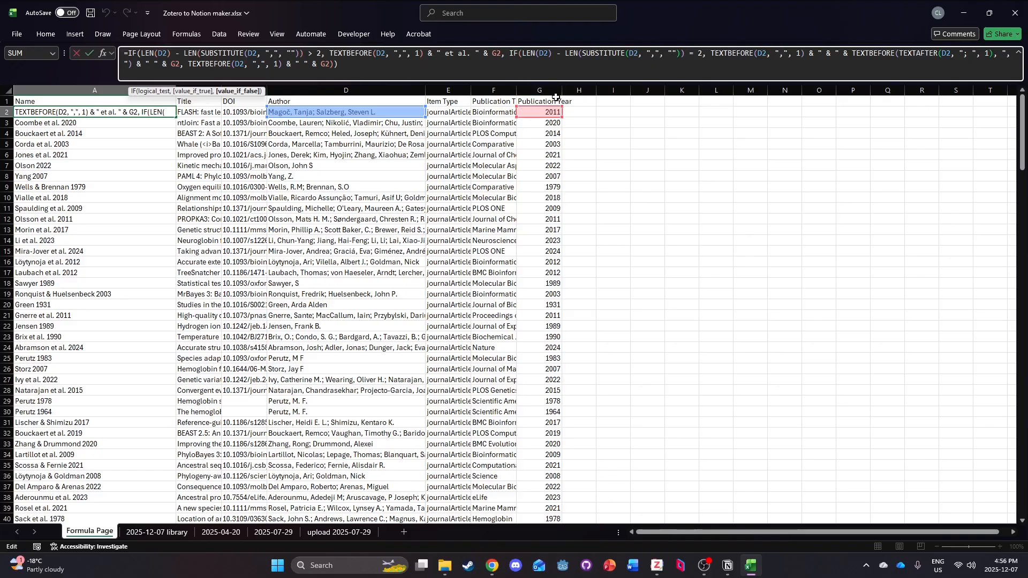
left_click(444, 71)
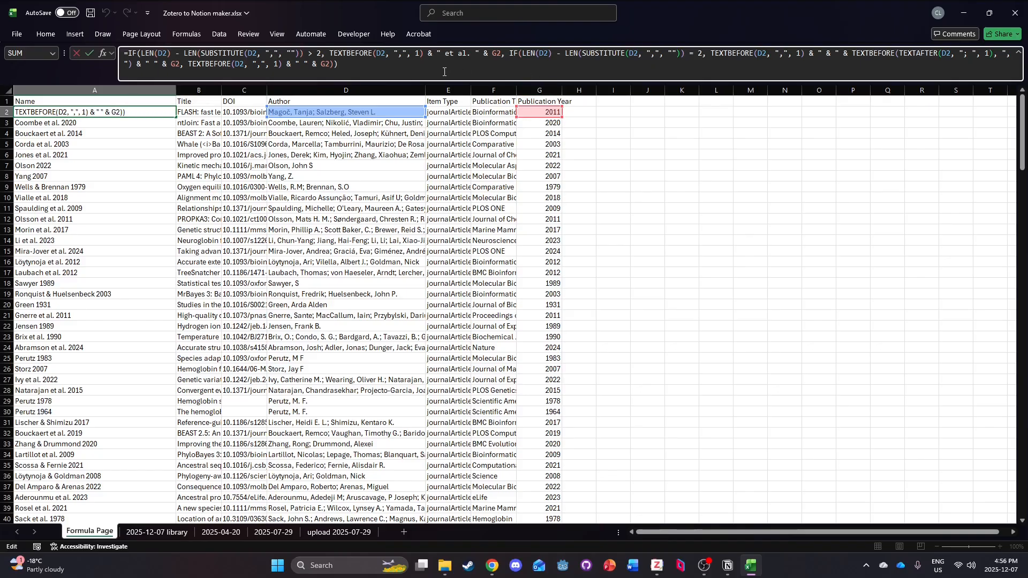
key("Return")
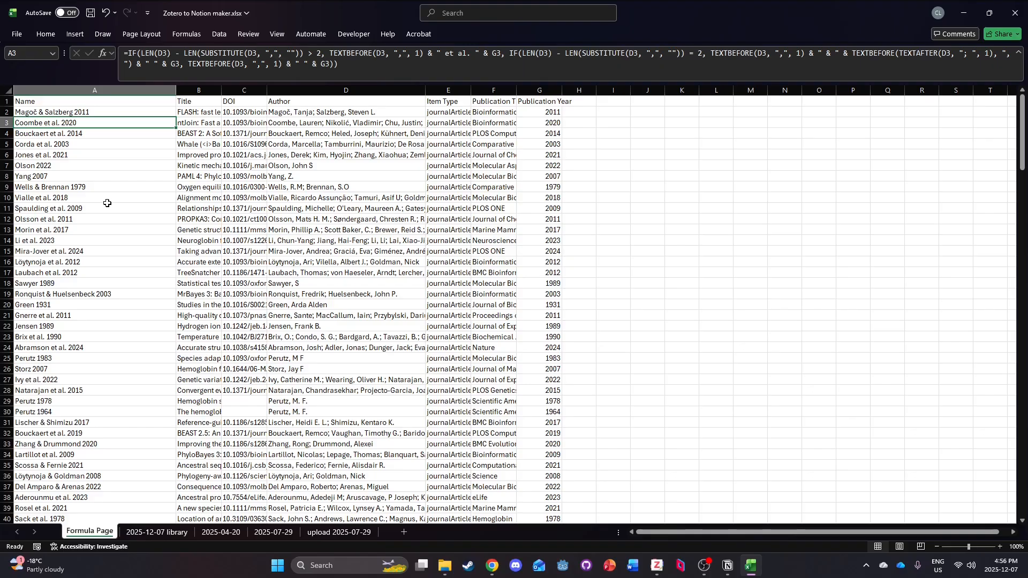
left_click(52, 176)
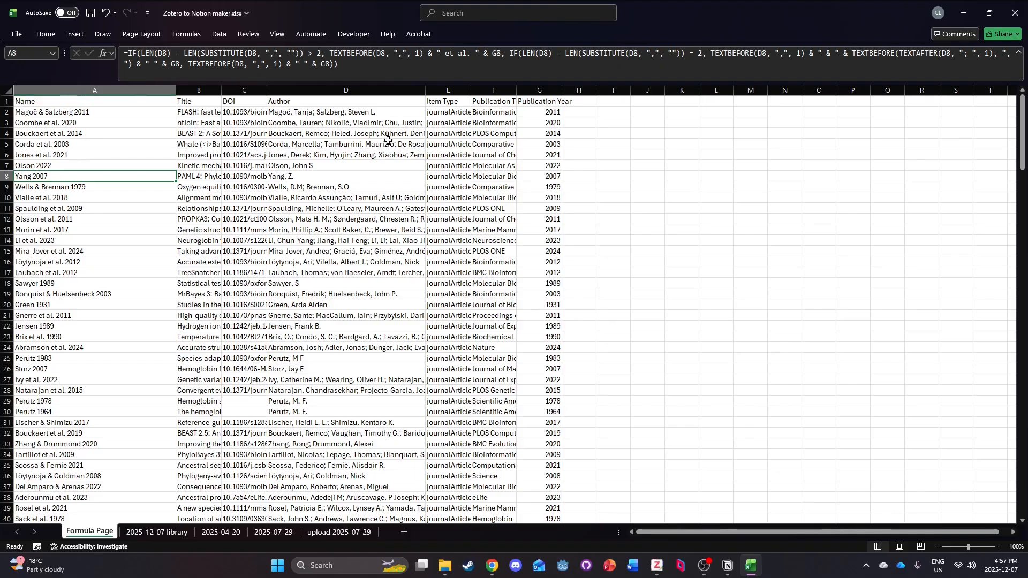
Copy columns A through G of Formula Page into a new sheet at A1 as values only.
left_click_drag(86, 90, 536, 106)
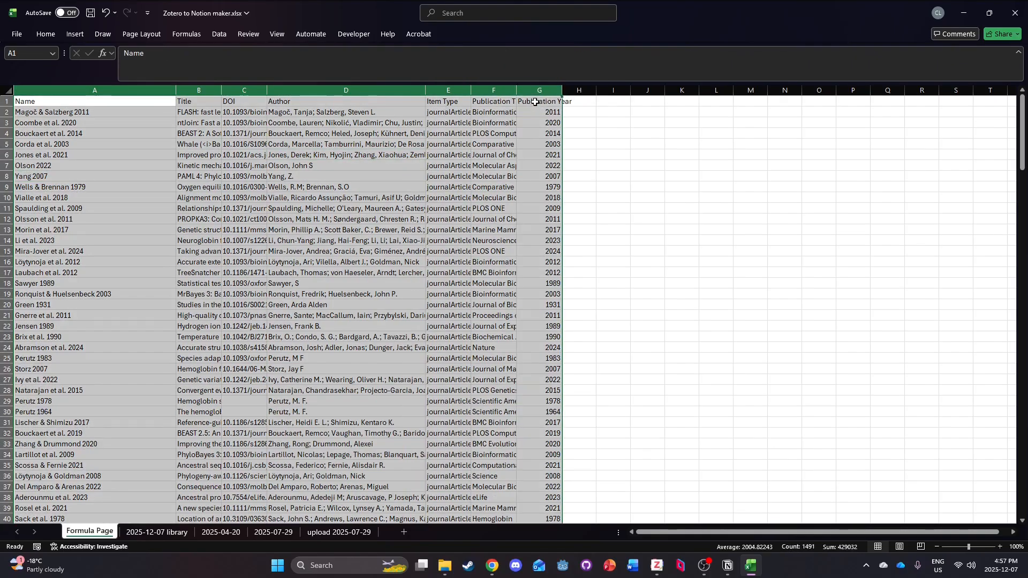
key("ctrl+c")
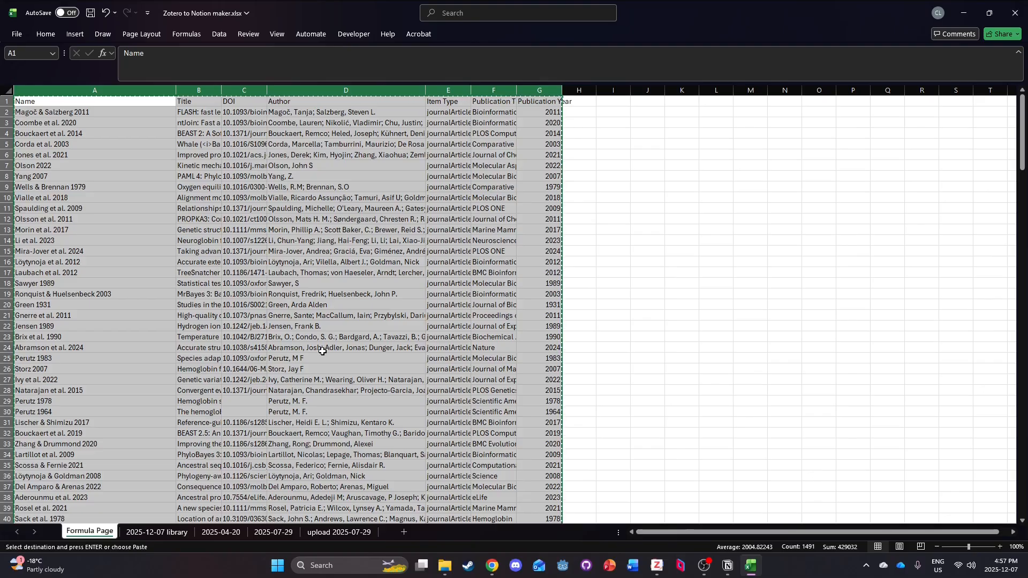
left_click(405, 531)
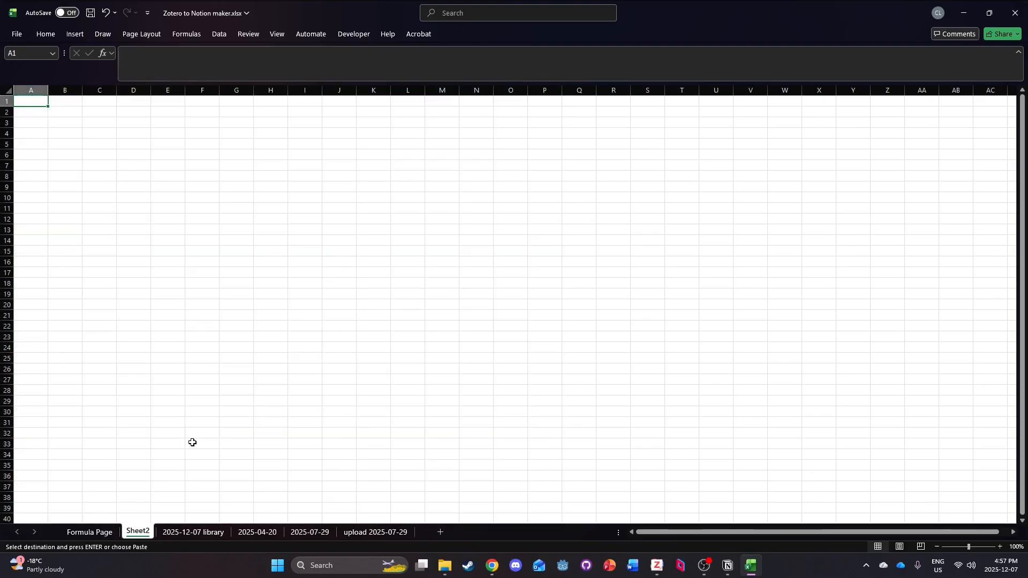
right_click(40, 101)
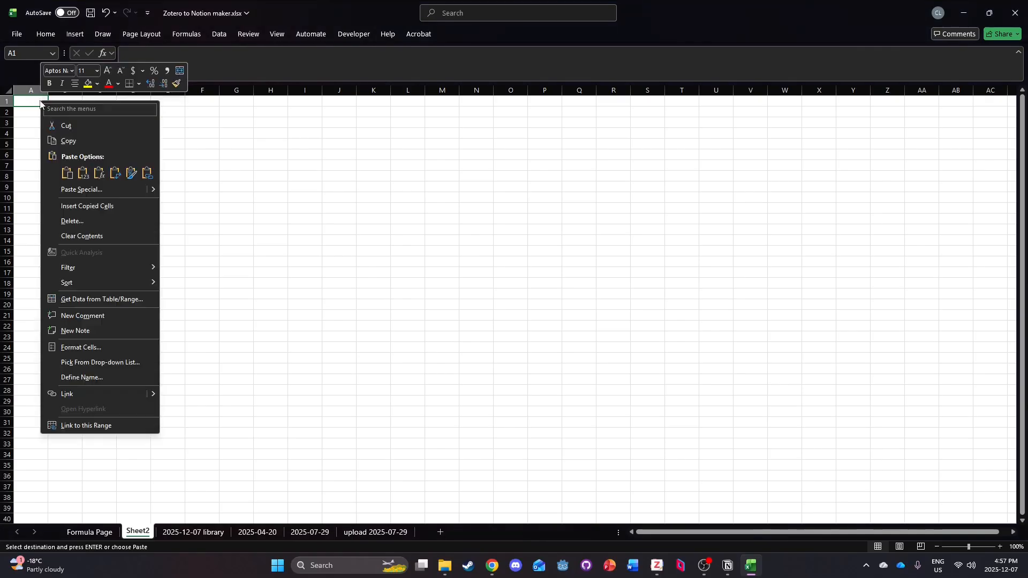
left_click(81, 173)
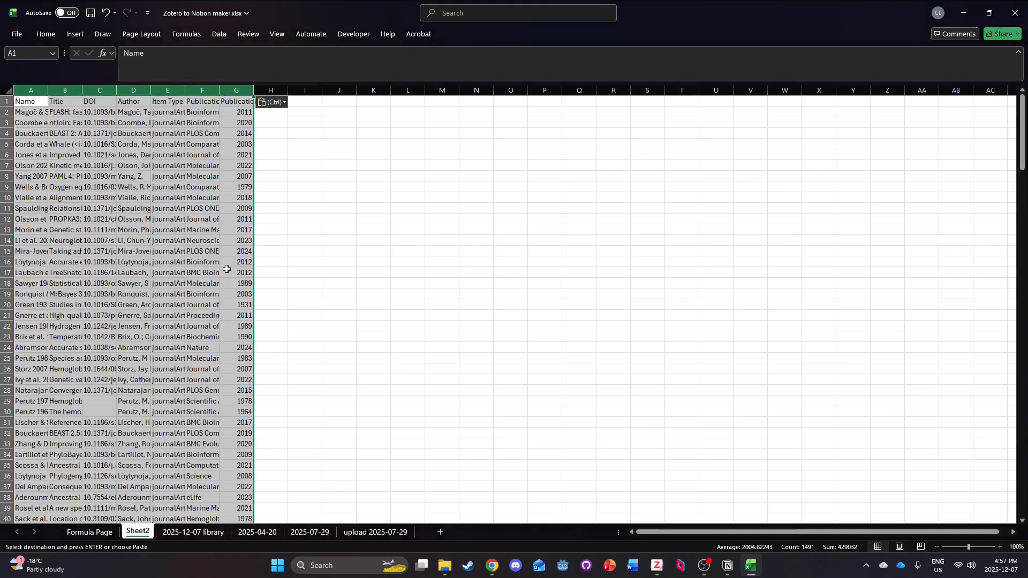
Clear the entries below the headers in columns B through G of Formula Page, leaving the Name formulas in place.
left_click(90, 532)
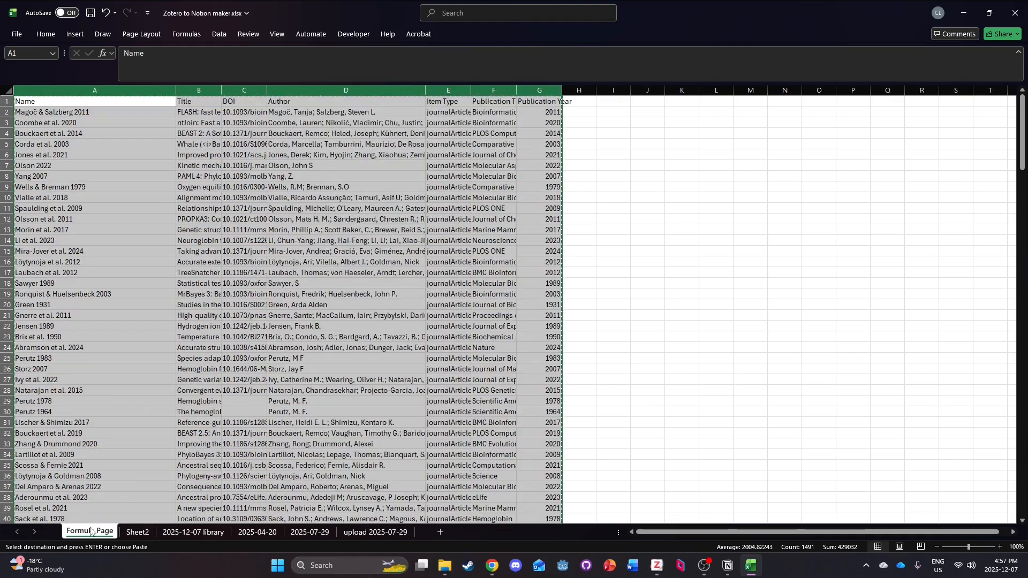
left_click_drag(198, 112, 523, 432)
key("Delete")
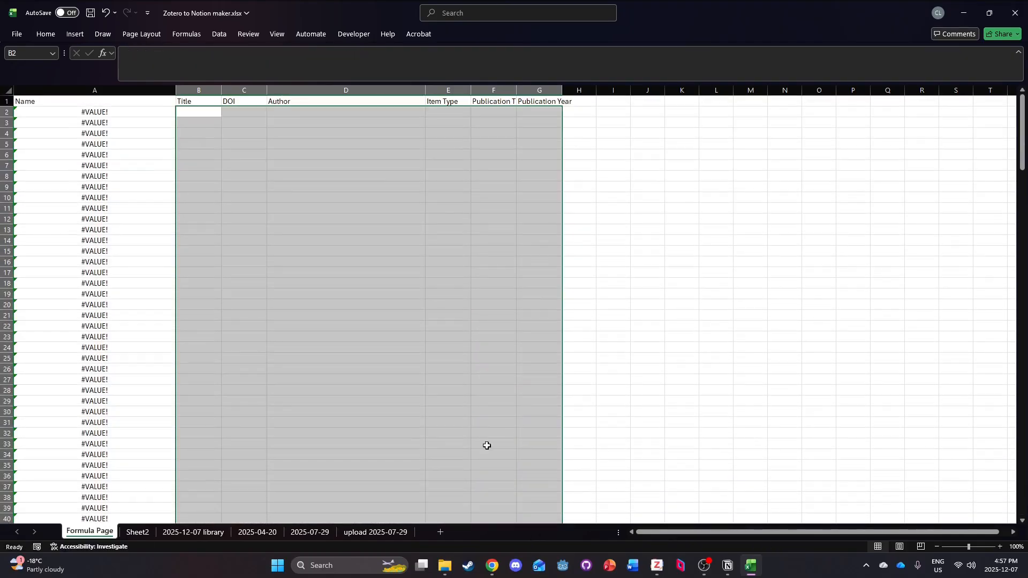
left_click(282, 144)
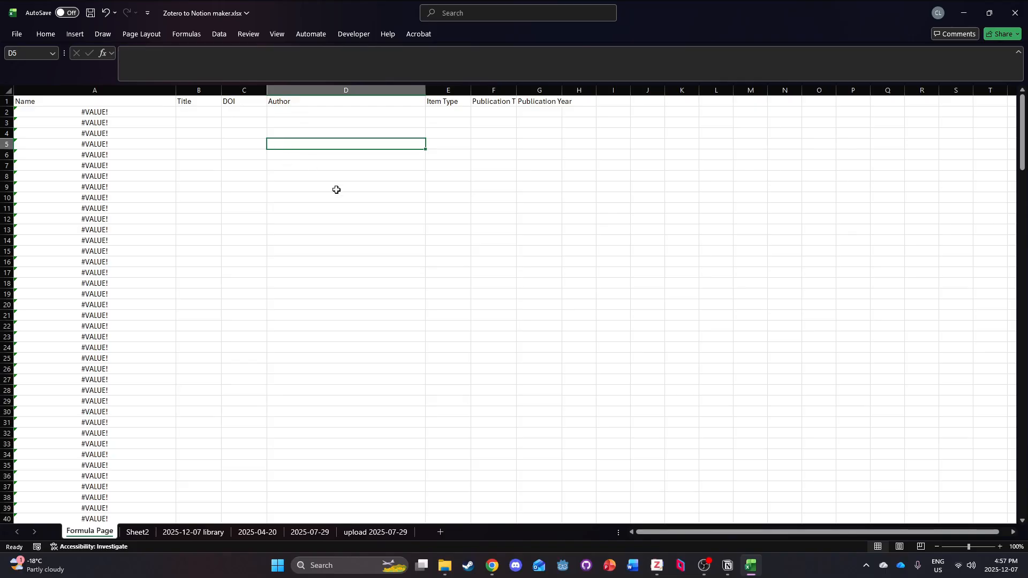
Examine the end of the pasted library in Sheet2 for entries without a name, from row 202 onward.
left_click(138, 533)
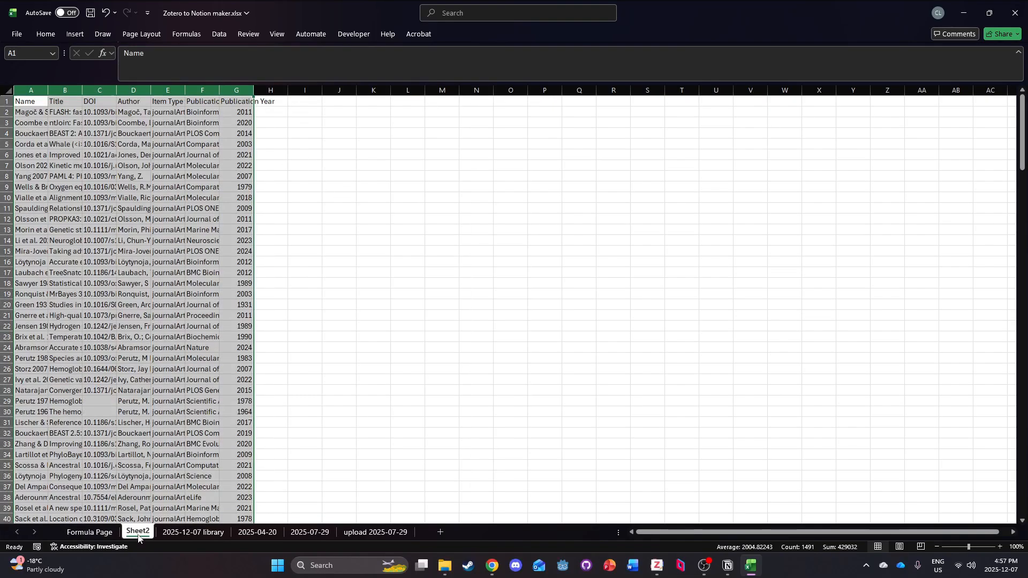
scroll(370, 371, "down", 8)
scroll(370, 370, "down", 20)
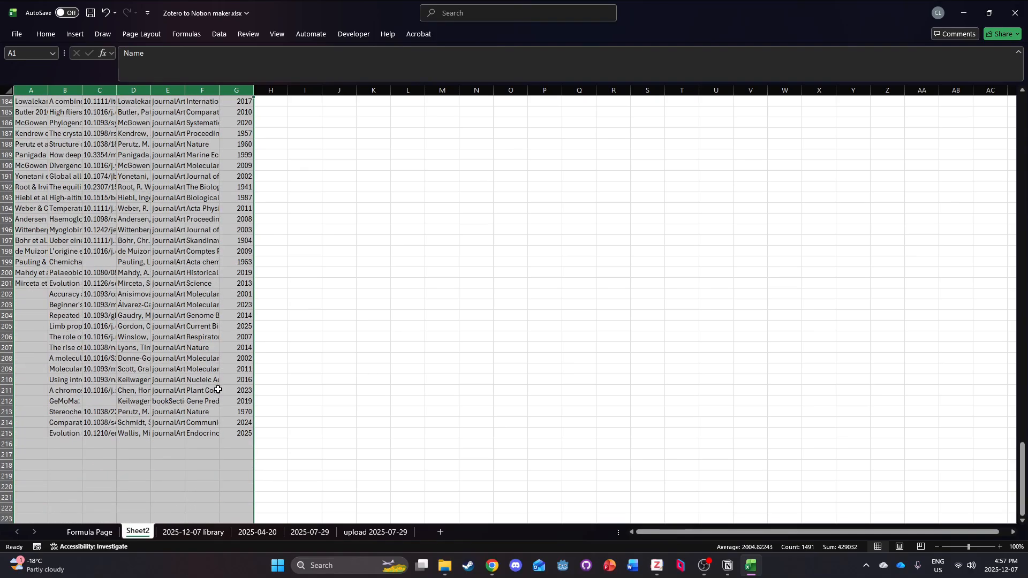
scroll(30, 278, "down", 4)
scroll(30, 274, "up", 3)
left_click_drag(33, 264, 240, 402)
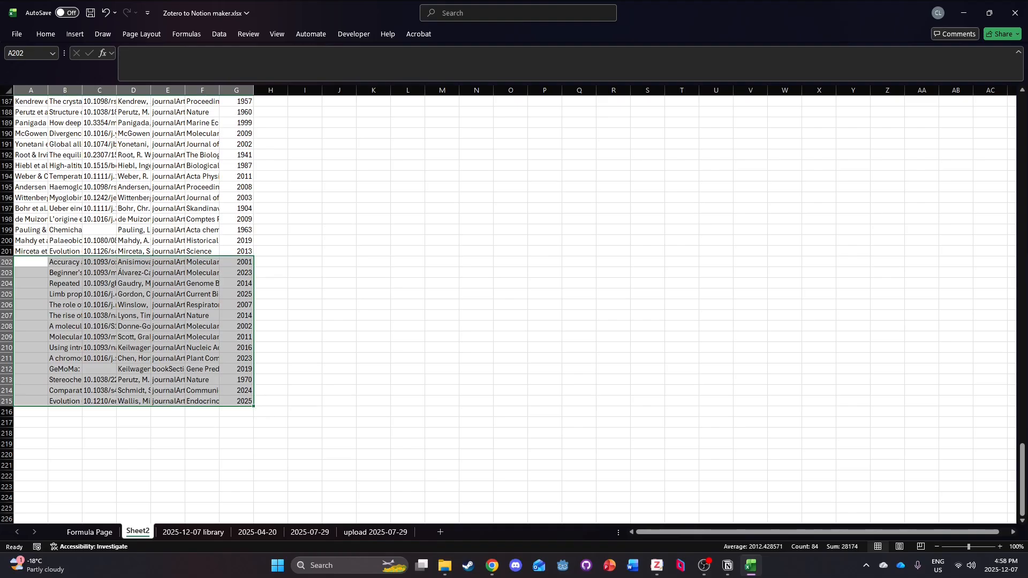
scroll(514, 309, "down", 2)
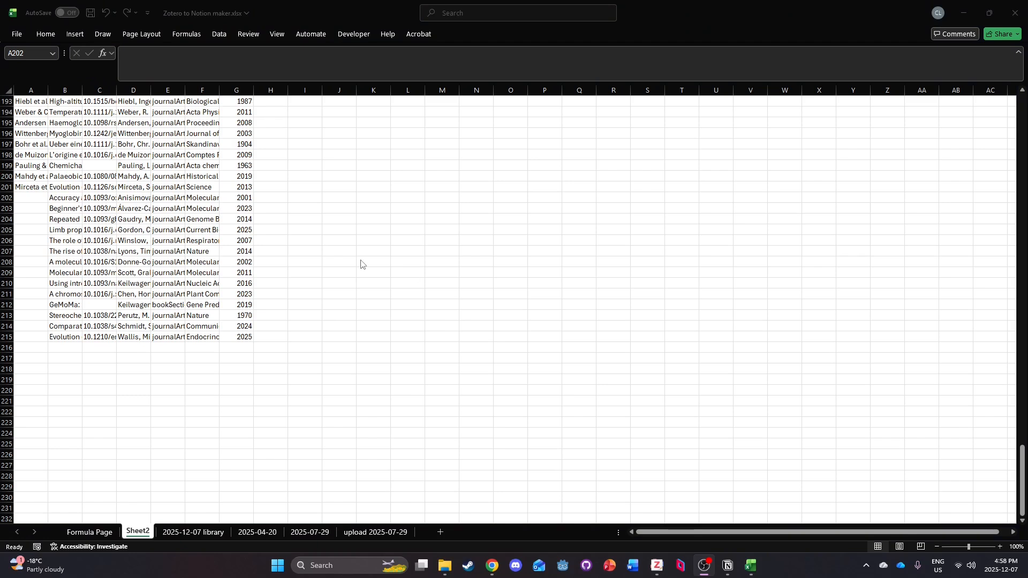
left_click(28, 187)
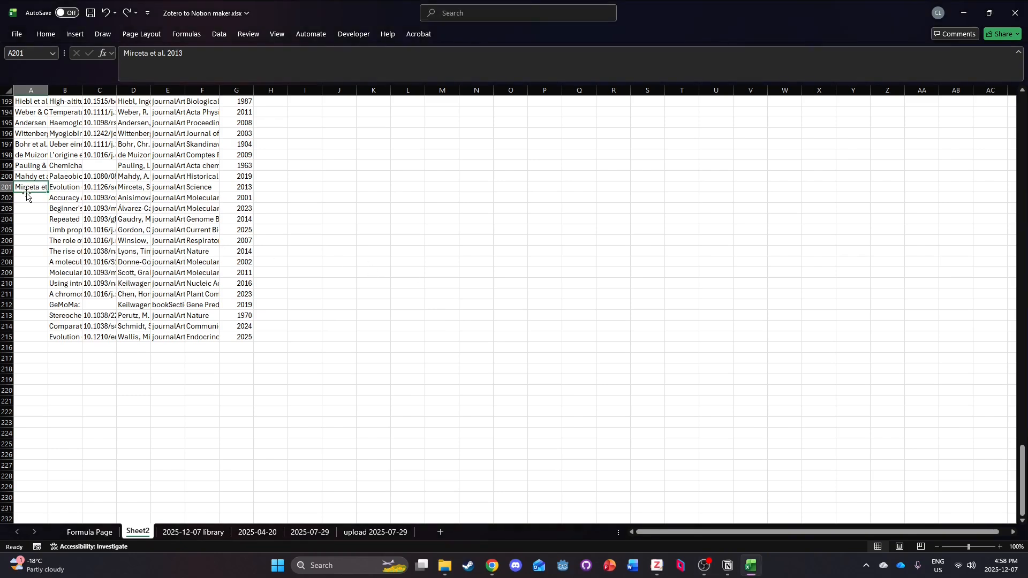
Return to Formula Page and undo the clearing of the entries in columns B through G.
left_click(103, 532)
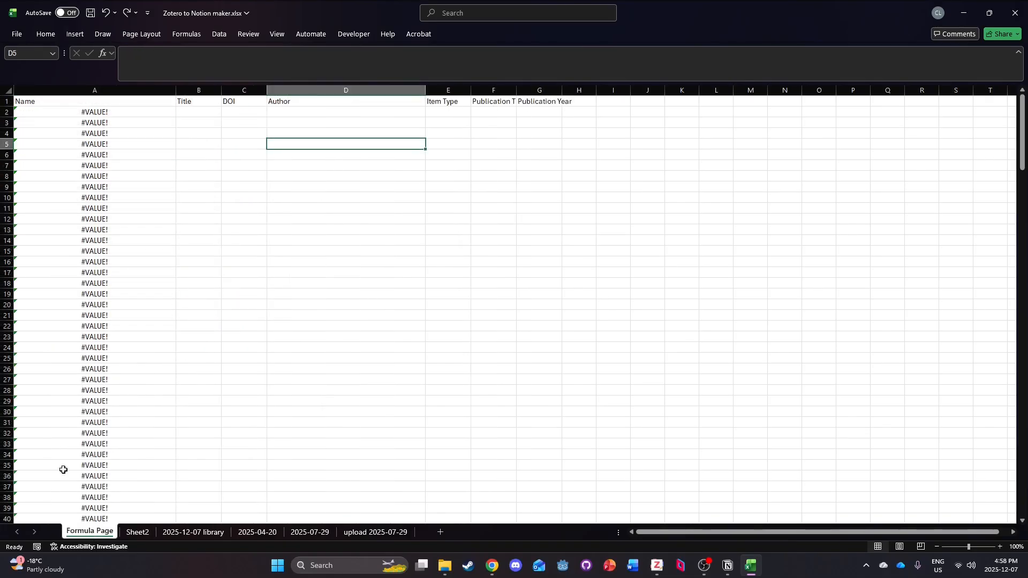
scroll(181, 338, "down", 20)
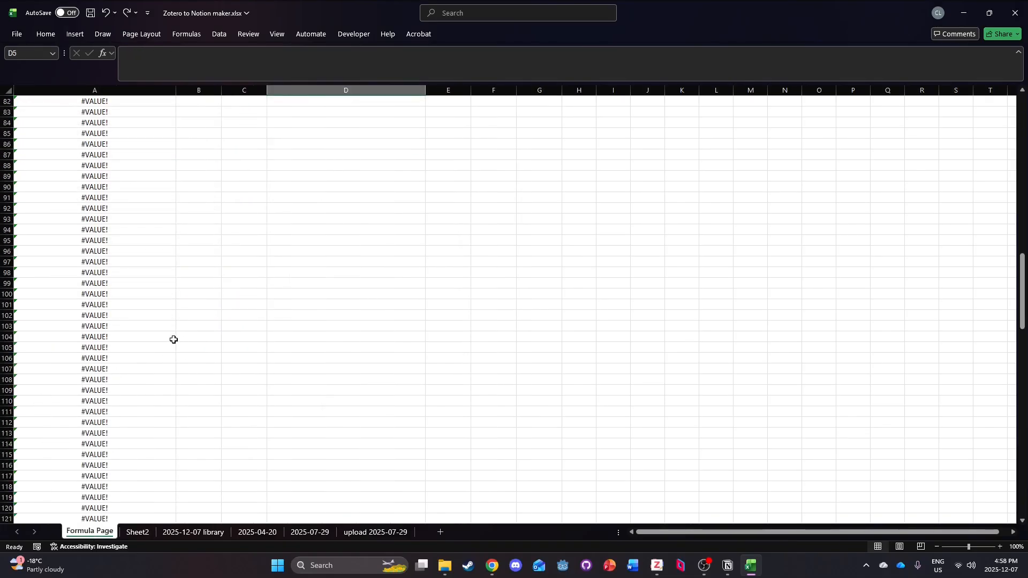
left_click(266, 335)
key("ctrl+z")
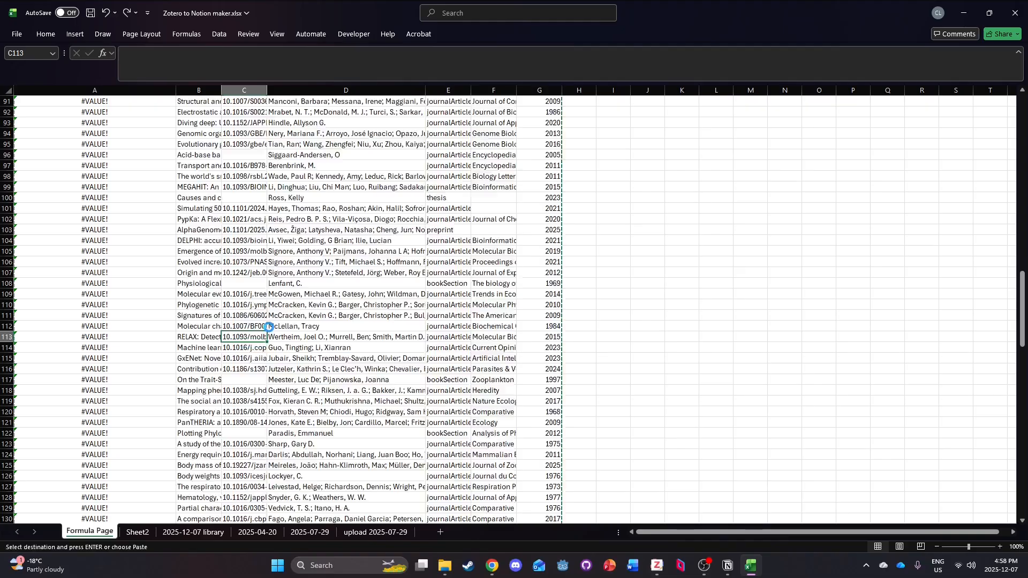
Extend the Name formula on Formula Page from A201 down to row 385.
scroll(271, 319, "down", 20)
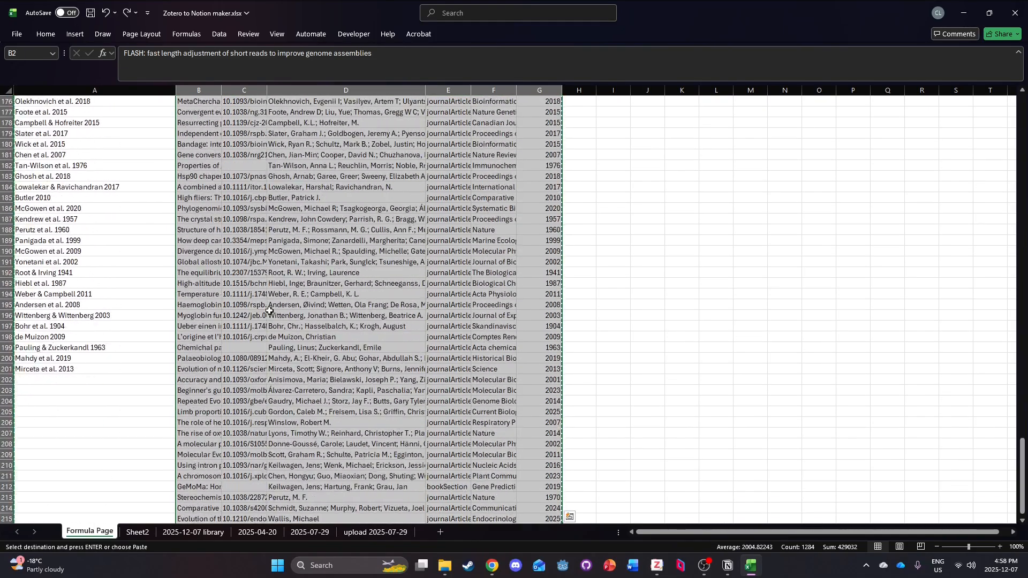
left_click(155, 379)
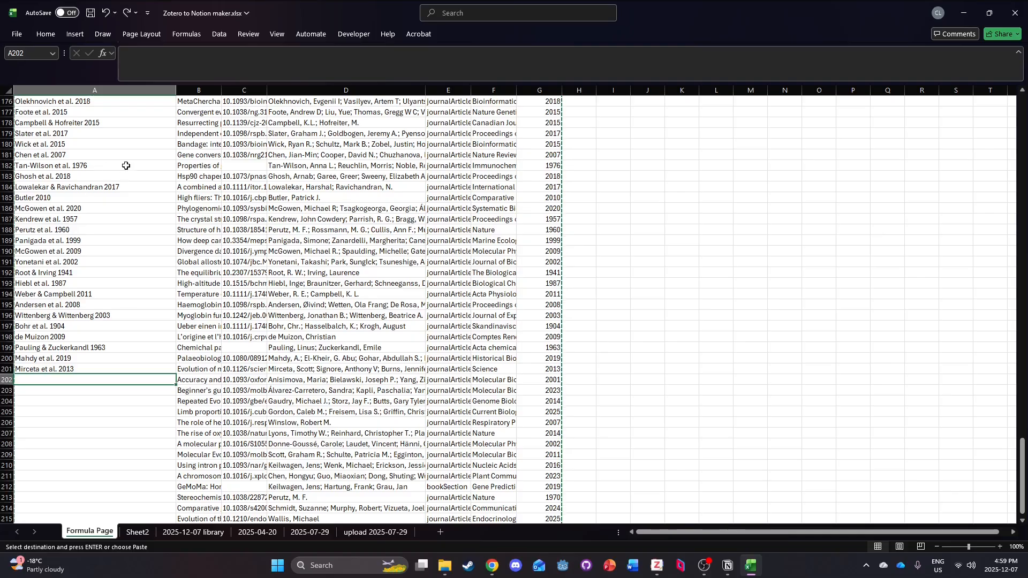
left_click(77, 366)
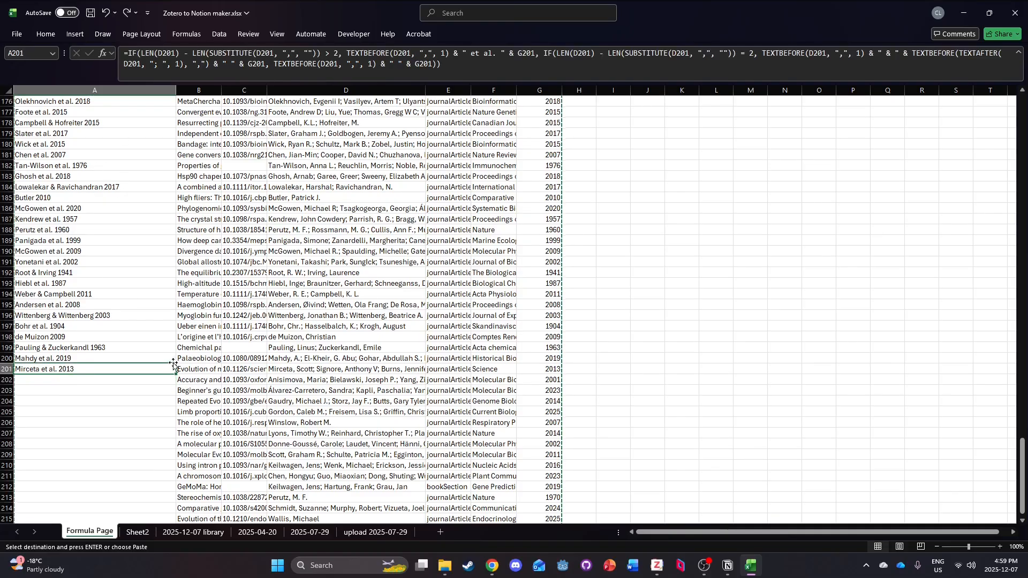
left_click_drag(176, 375, 170, 509)
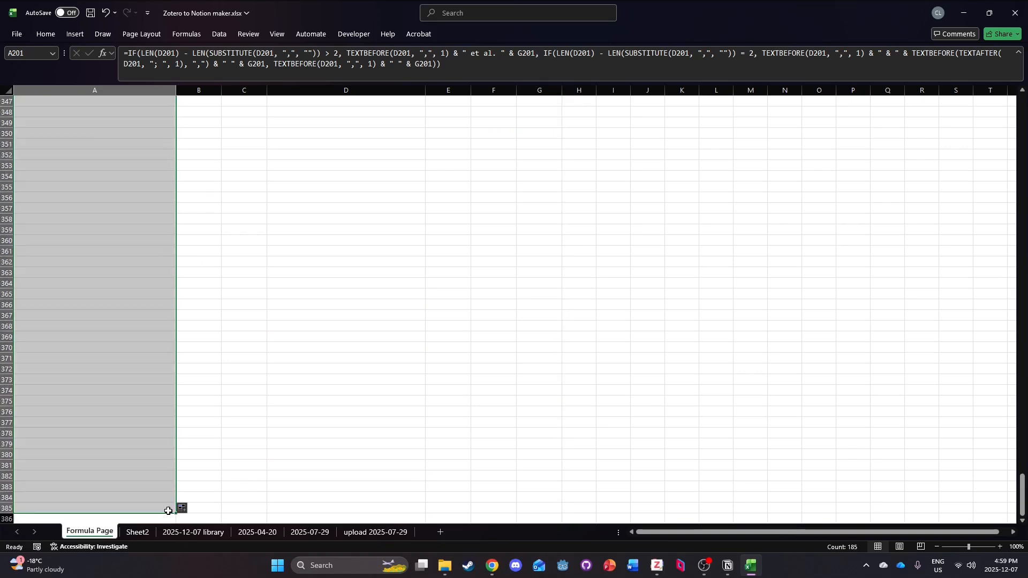
scroll(144, 466, "up", 20)
scroll(143, 459, "down", 20)
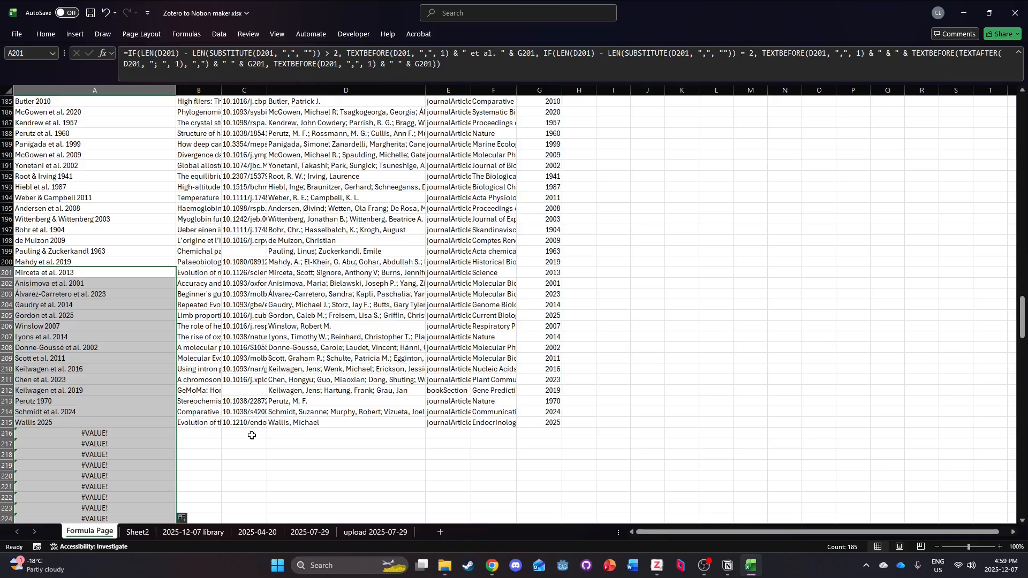
Copy columns A through G of Formula Page over the same columns in Sheet2 as values only.
scroll(245, 424, "up", 20)
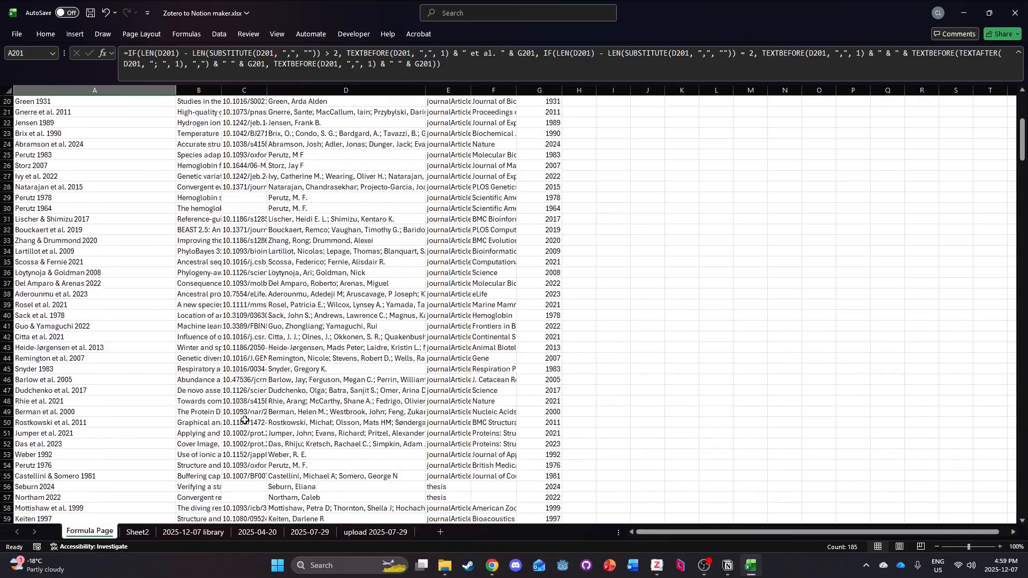
left_click_drag(141, 83, 533, 83)
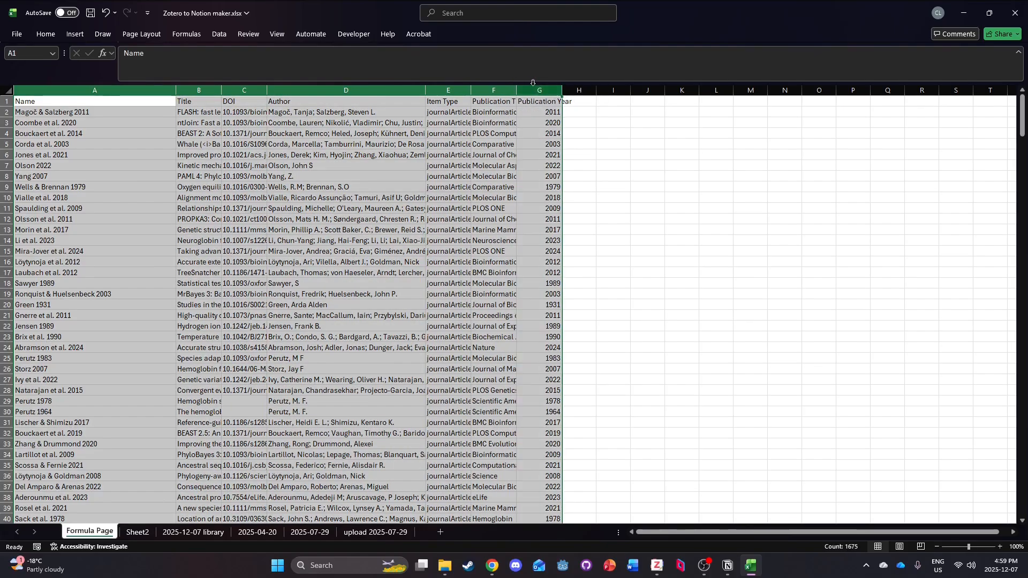
key("ctrl+c")
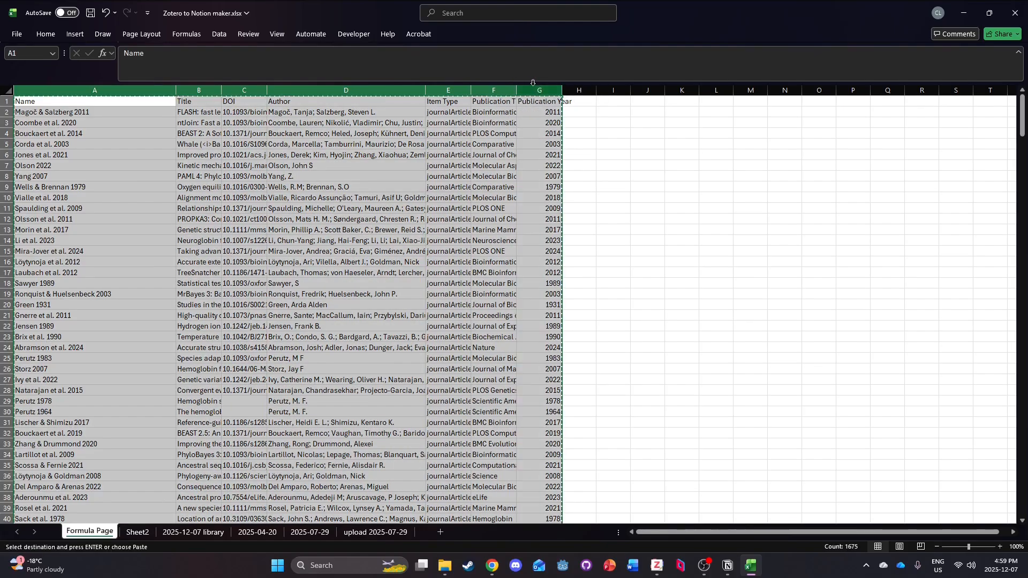
left_click(141, 533)
left_click_drag(24, 89, 240, 84)
key("ctrl+v")
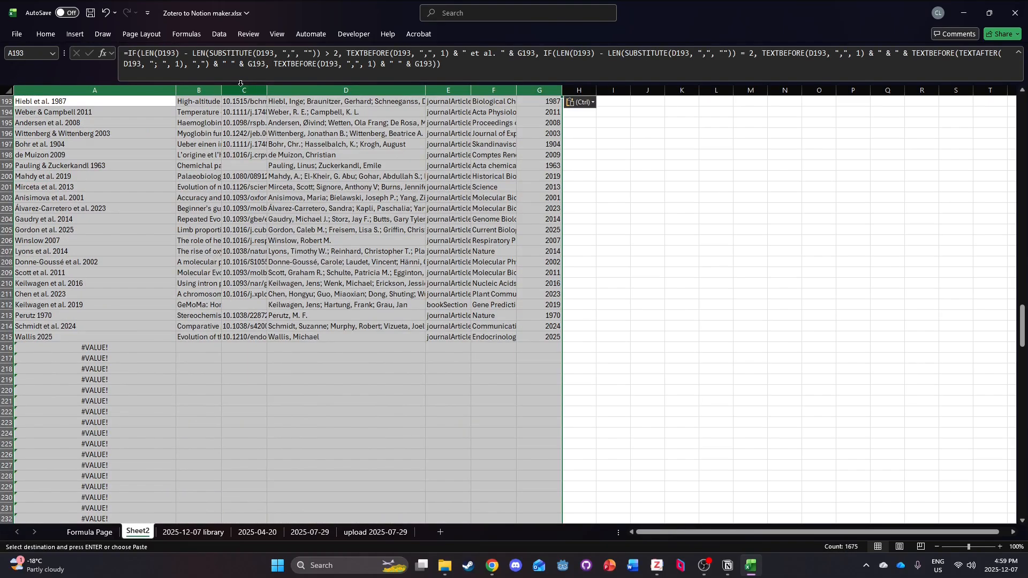
key("ctrl+z")
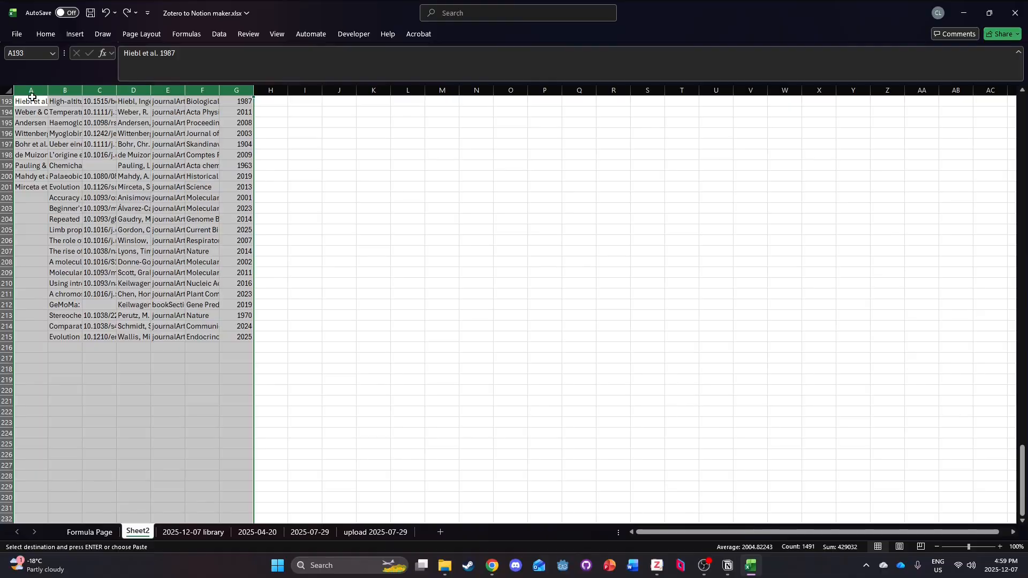
scroll(26, 161, "up", 20)
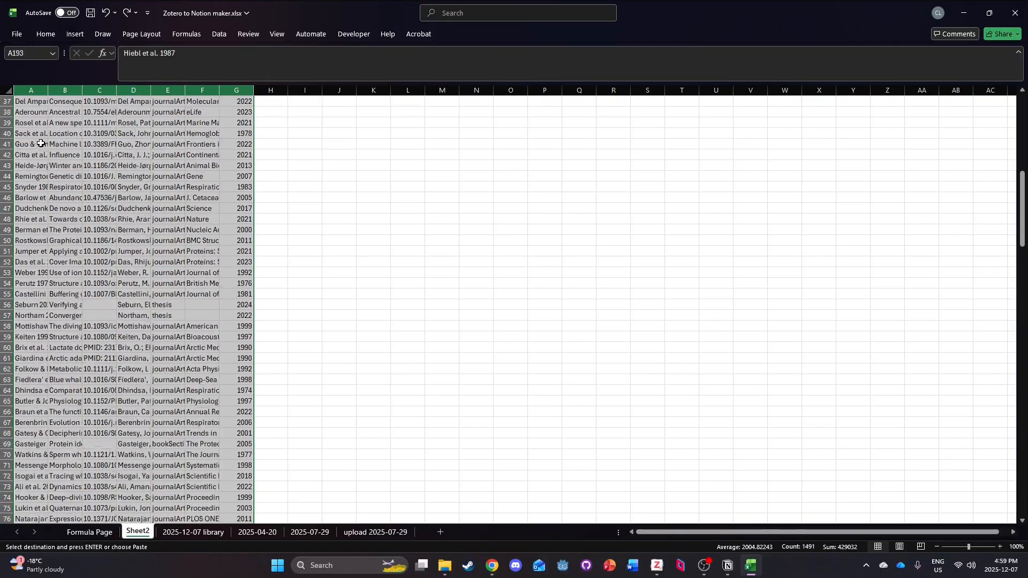
right_click(25, 103)
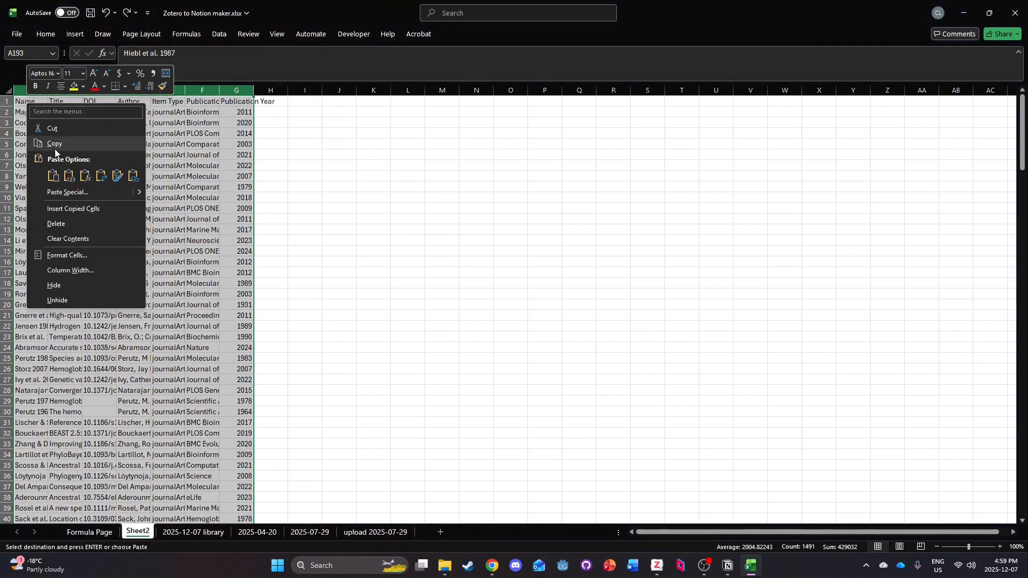
left_click(66, 177)
Check Sheet2's Name column down past the last library entry to its final filled row.
scroll(84, 206, "down", 20)
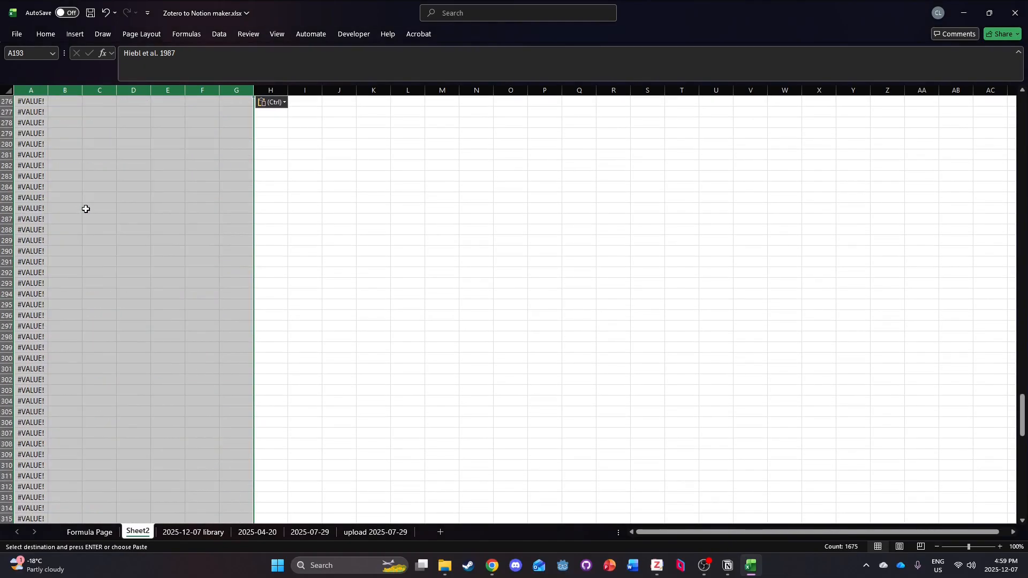
scroll(85, 209, "down", 20)
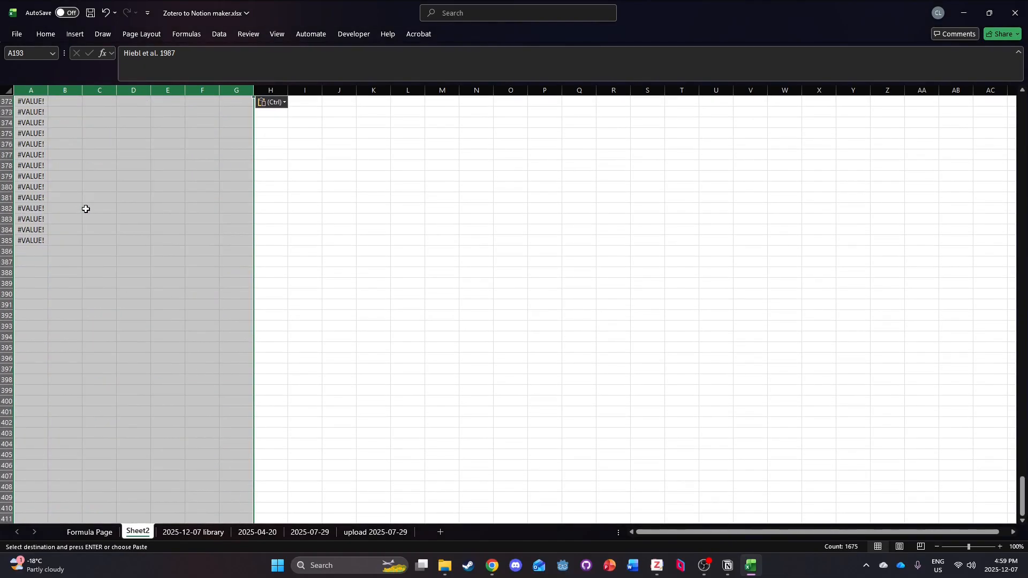
left_click_drag(28, 367, 41, 78)
scroll(113, 261, "up", 20)
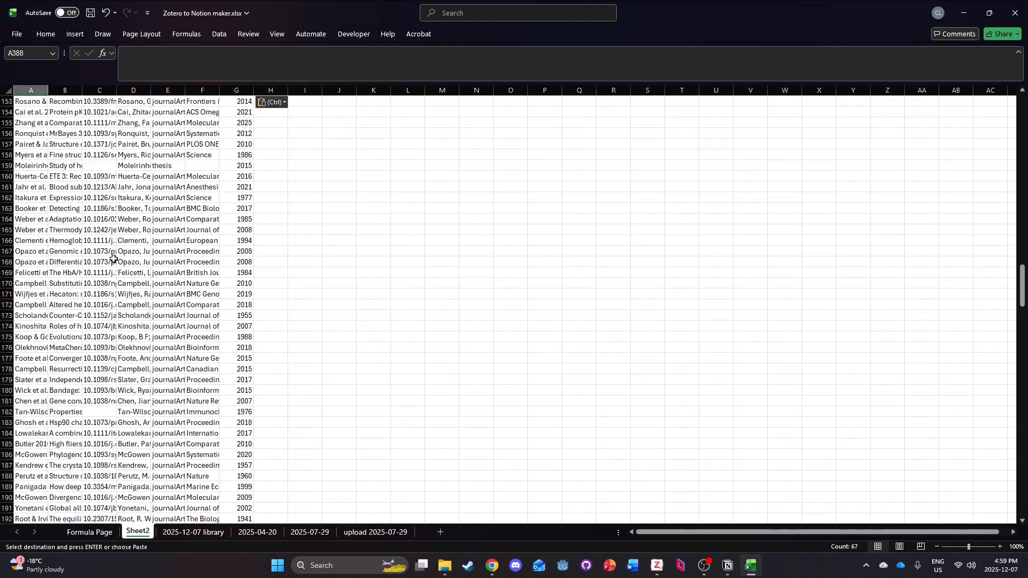
scroll(113, 256, "up", 15)
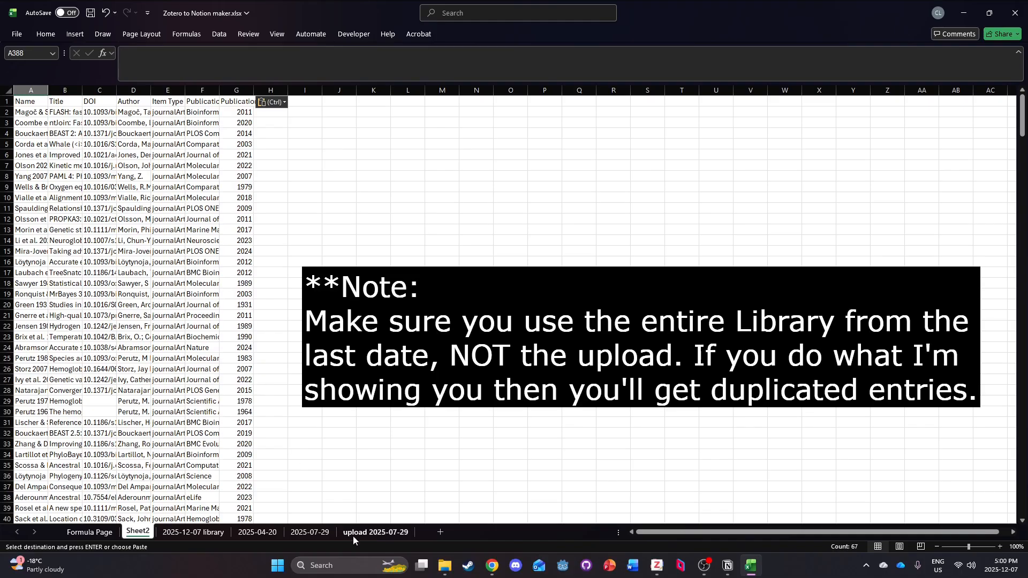
Copy columns A through G of the upload 2025-07-29 sheet into Sheet2 at J1 as values only.
left_click(393, 537)
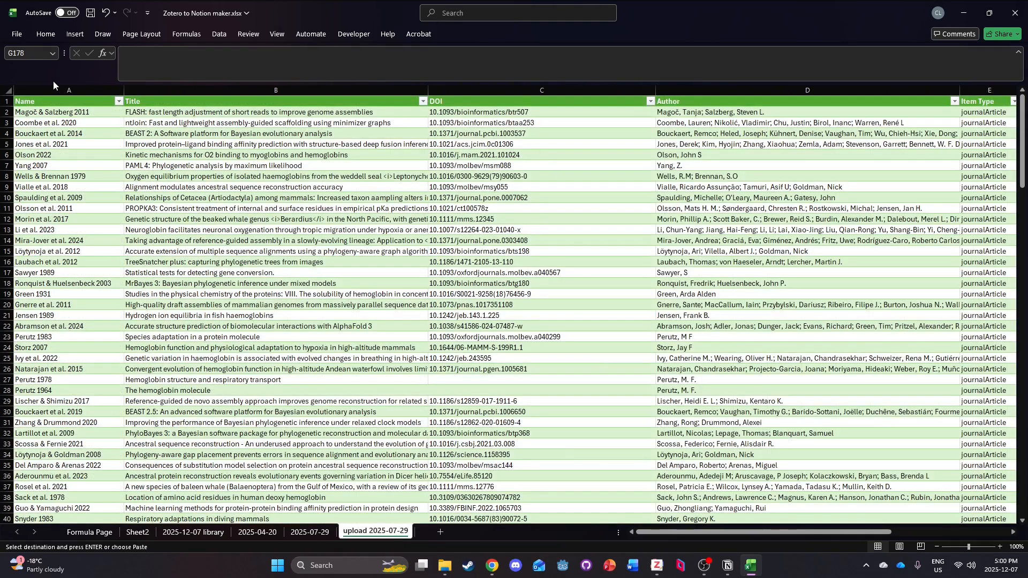
mouse_move(19, 100)
left_mouse_down()
mouse_move(973, 95)
mouse_move(950, 88)
left_mouse_up()
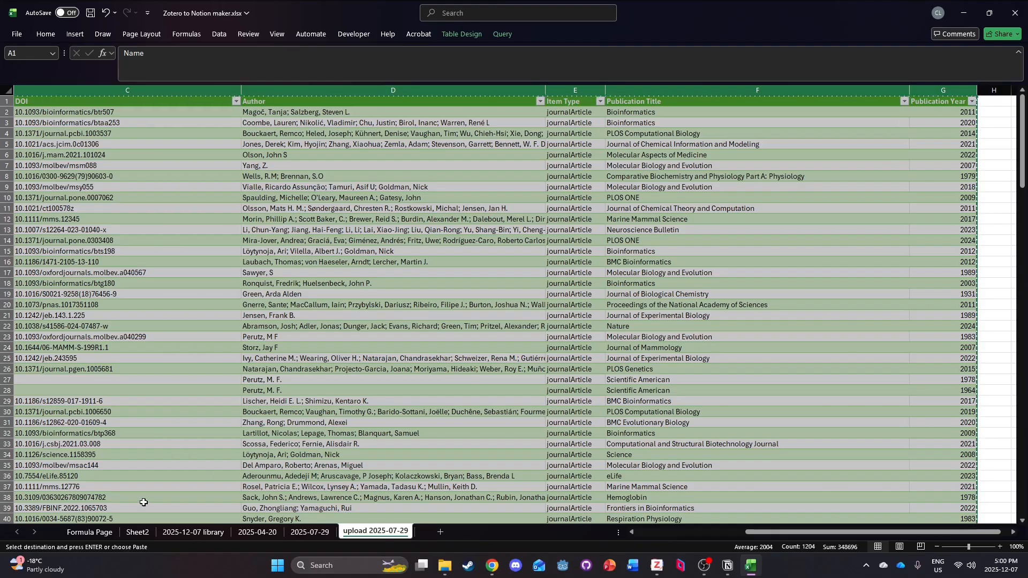
left_click(137, 533)
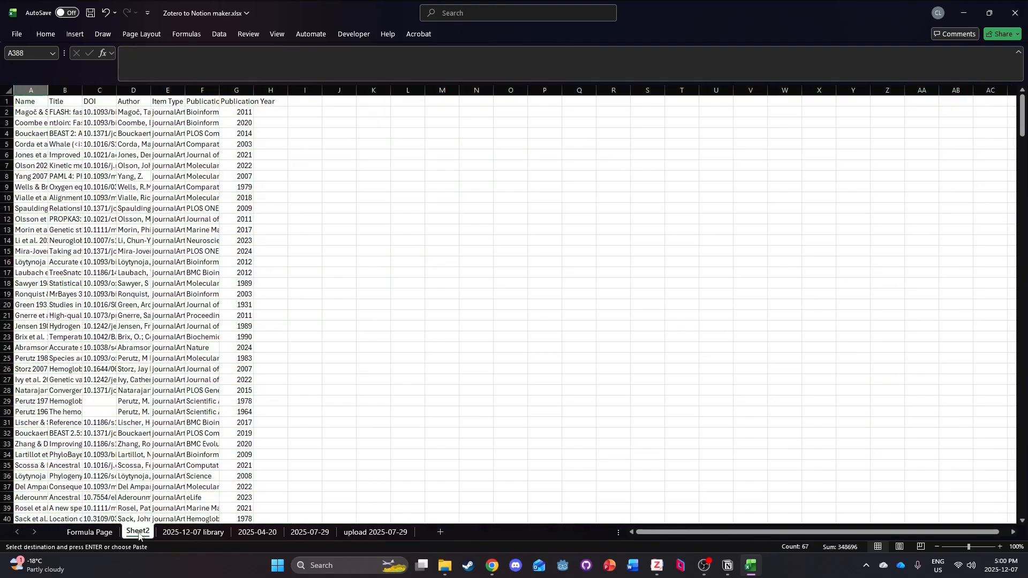
right_click(347, 101)
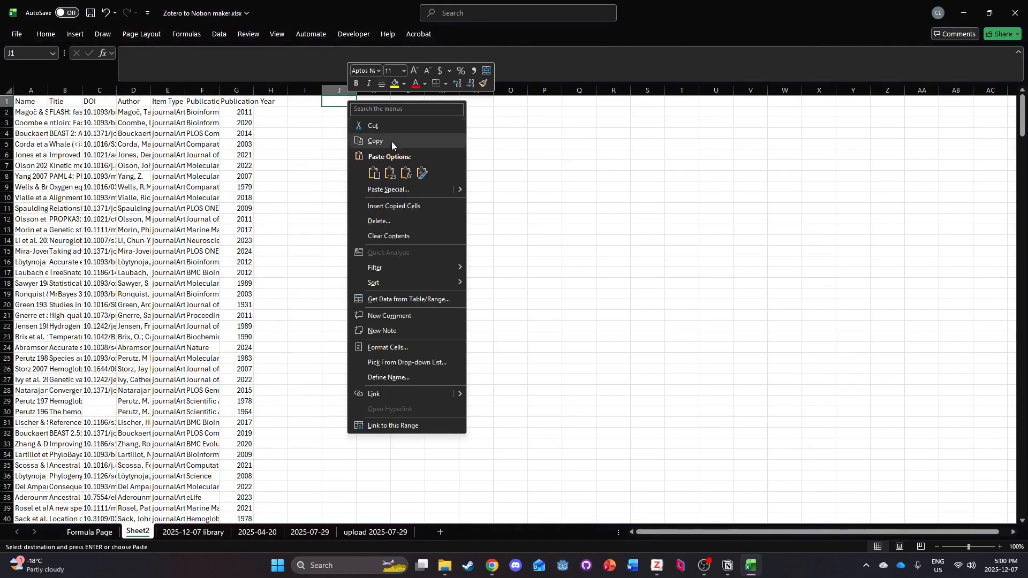
left_click(390, 167)
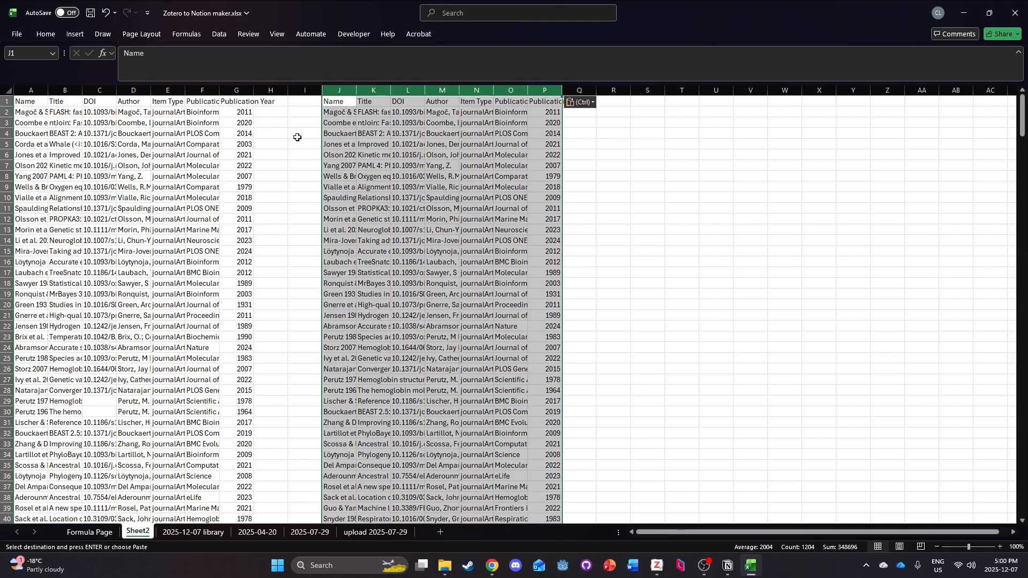
Copy the current library in A1:G215 of Sheet2 and paste it directly below the older entries, starting at J176.
left_click_drag(30, 90, 102, 90)
left_click_drag(231, 101, 34, 508)
left_click_drag(40, 466, 11, 288)
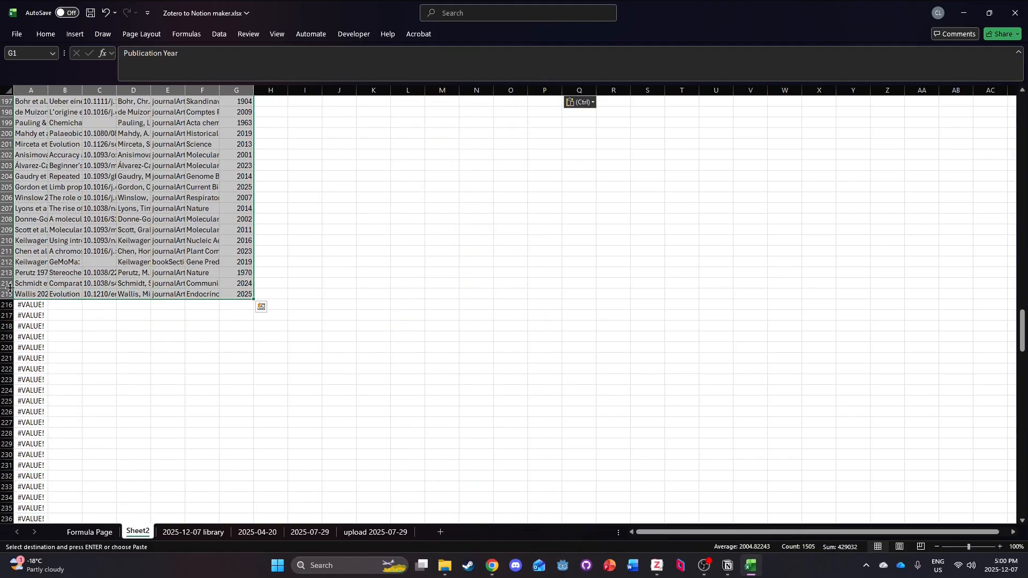
key("ctrl+c")
scroll(381, 282, "up", 9)
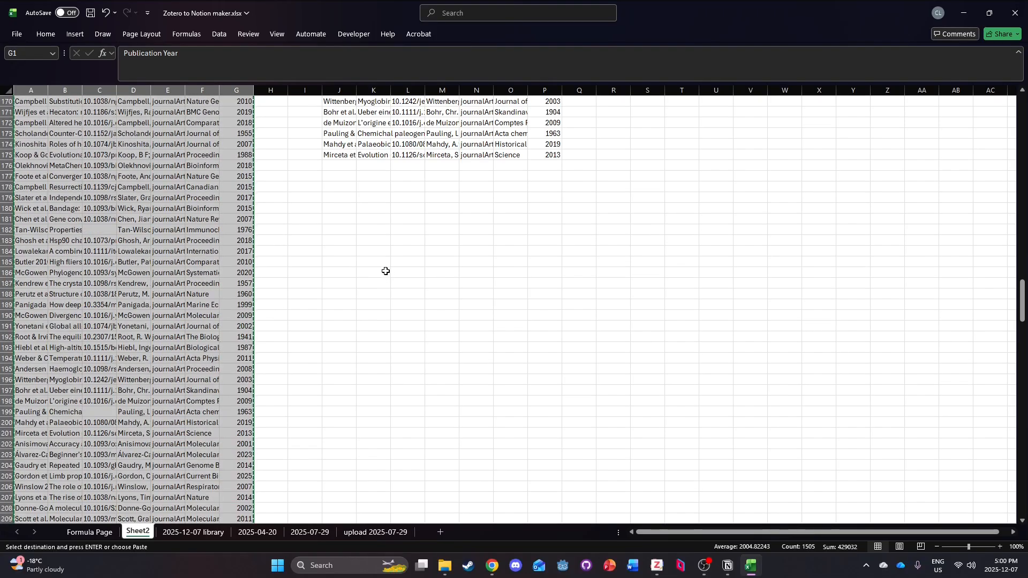
left_click(333, 167)
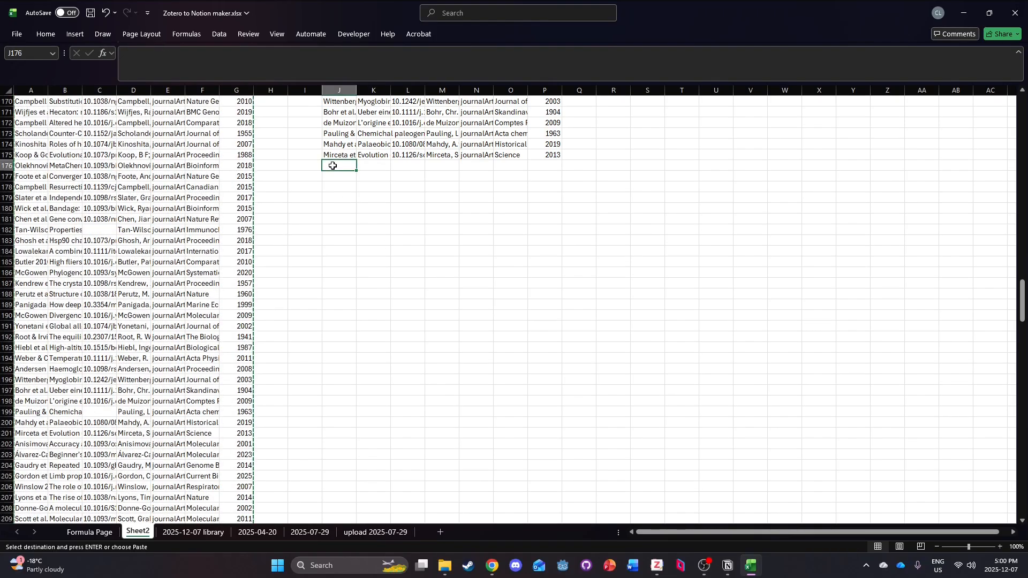
key("ctrl+v")
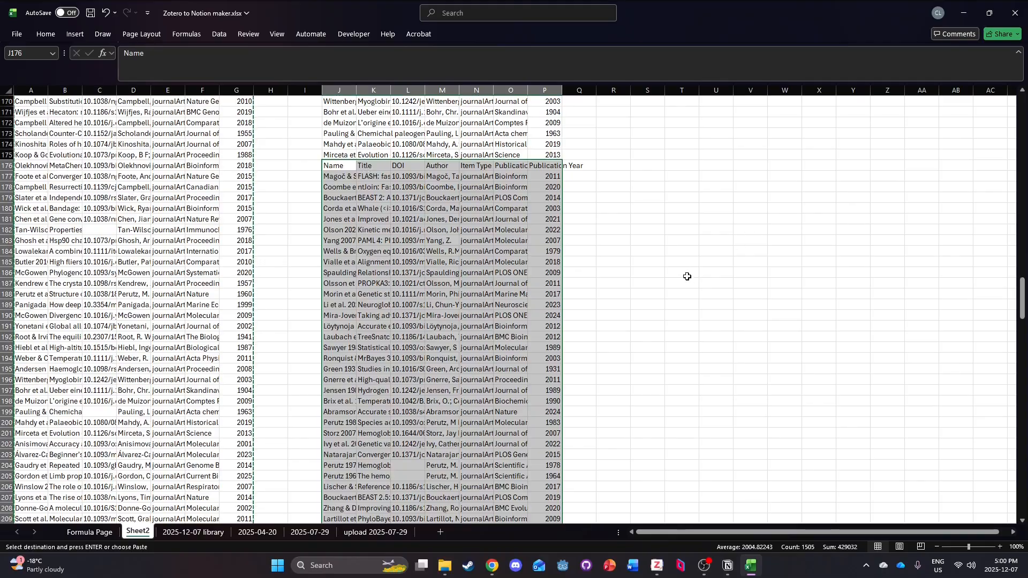
scroll(685, 275, "up", 20)
scroll(686, 275, "down", 18)
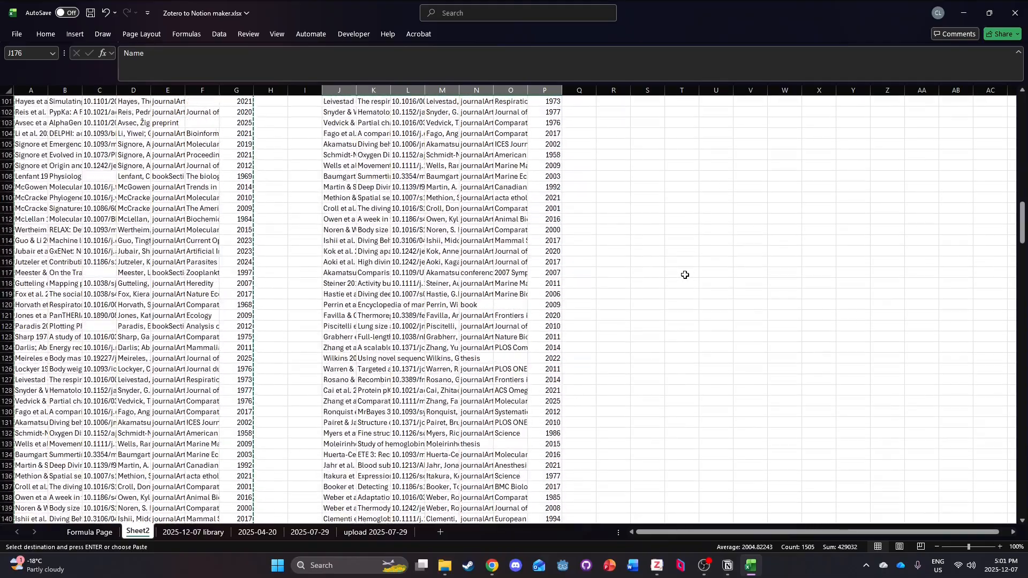
scroll(684, 273, "down", 9)
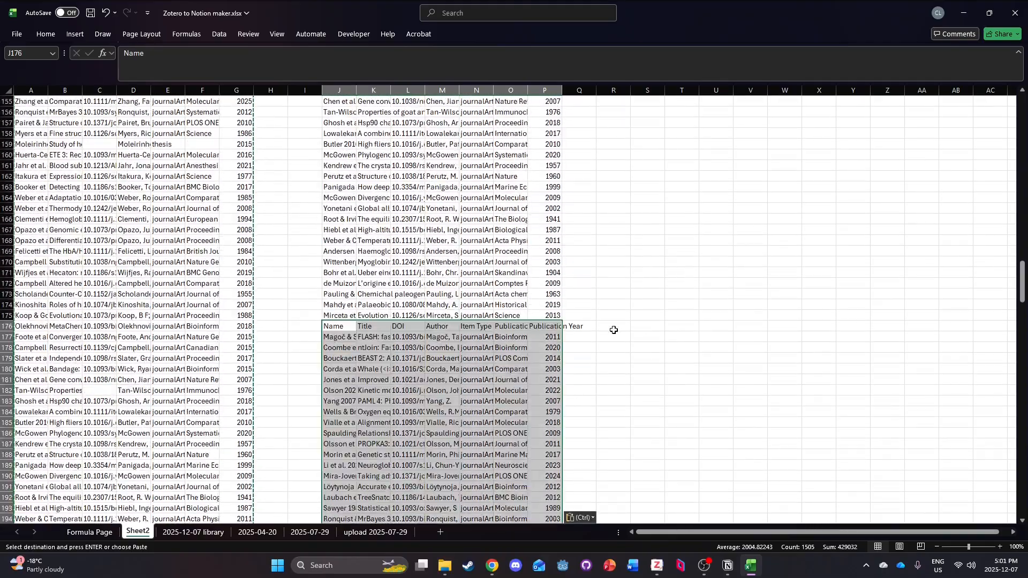
Enter the formula =UNIQUE(J:P, FALSE, FALSE) in cell S1 of Sheet2 to extract distinct rows from the stacked entries.
scroll(579, 335, "up", 20)
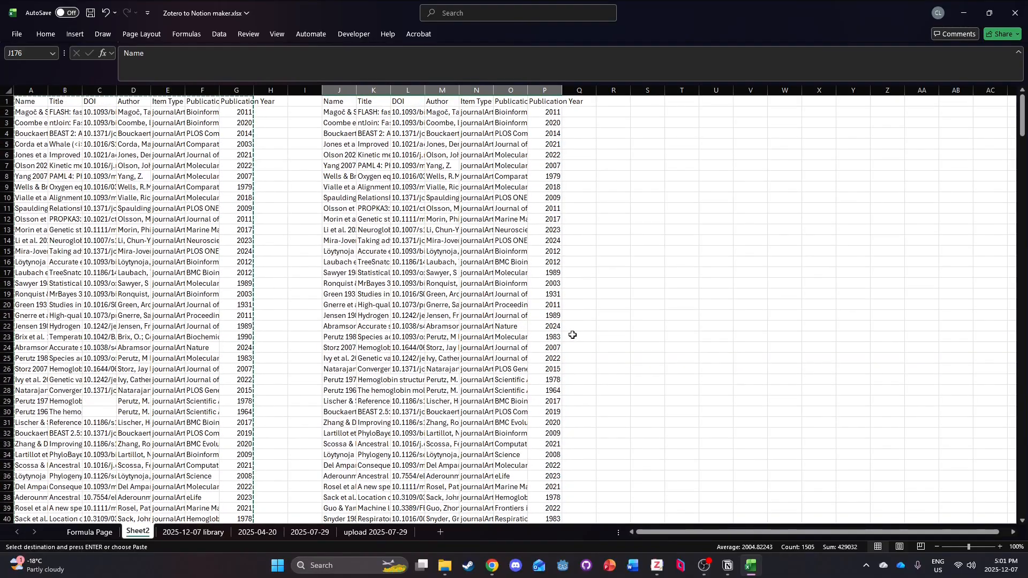
left_click(659, 103)
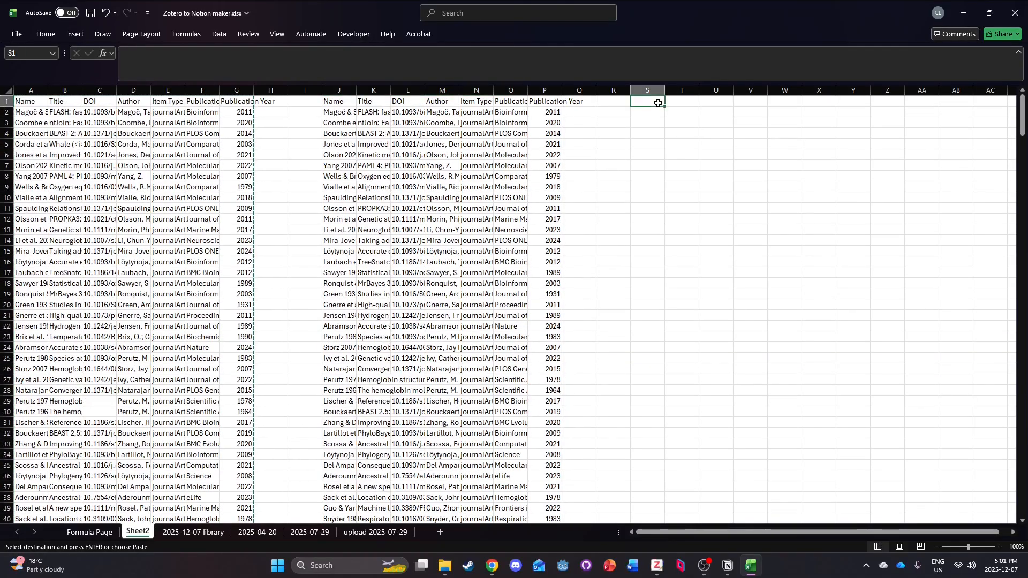
type("=")
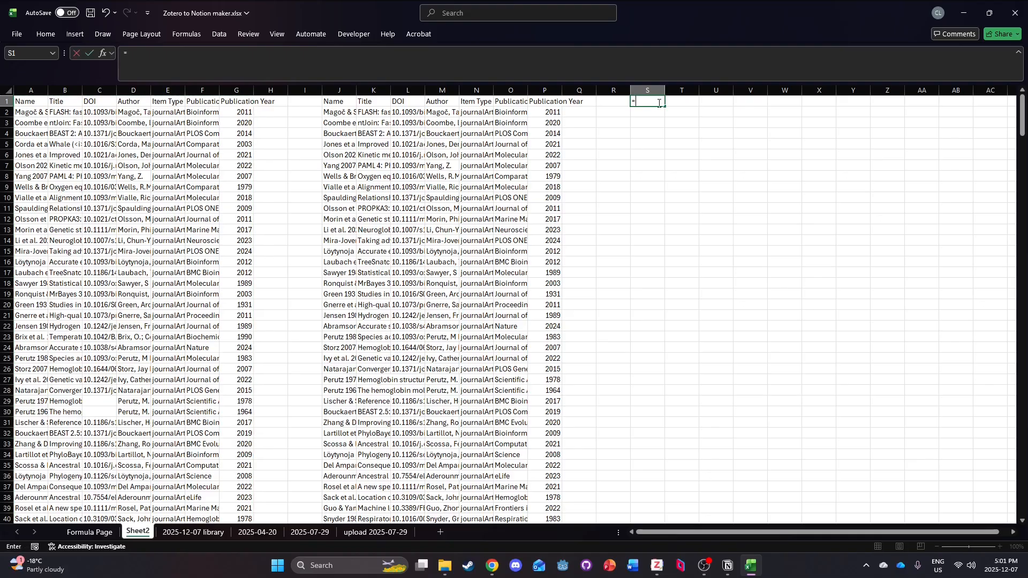
type("UNI")
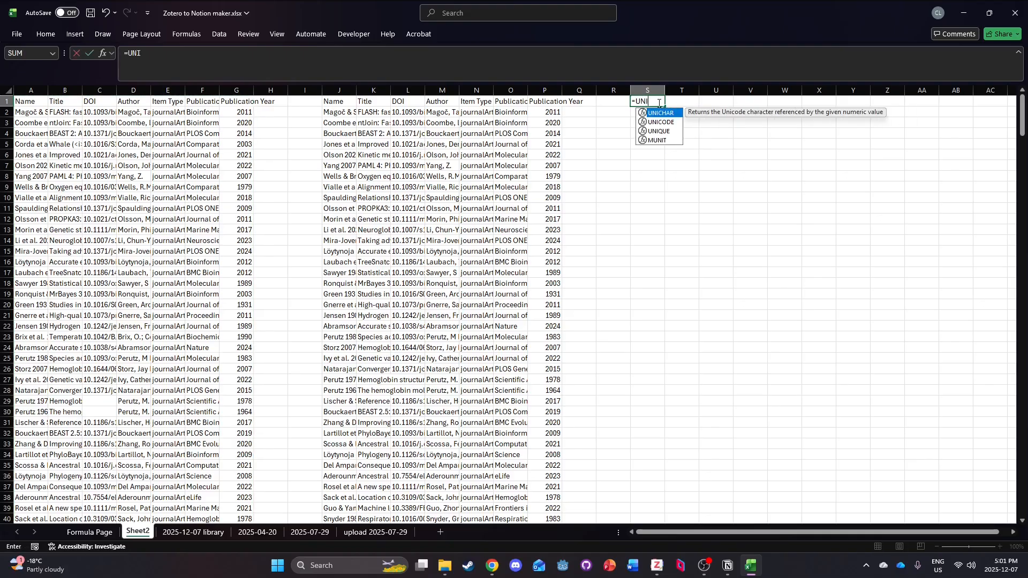
key("Down")
key("Down")
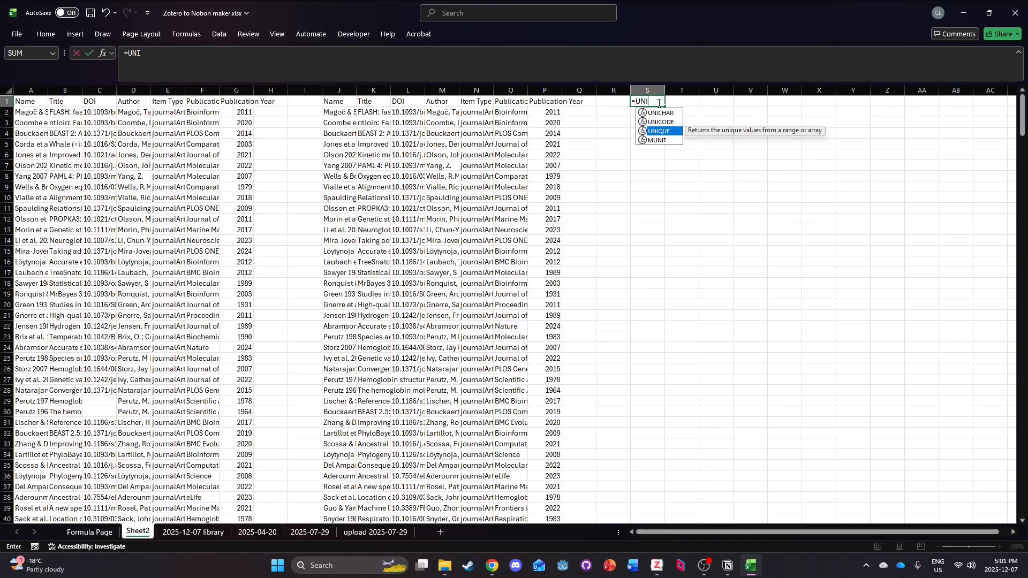
key("Tab")
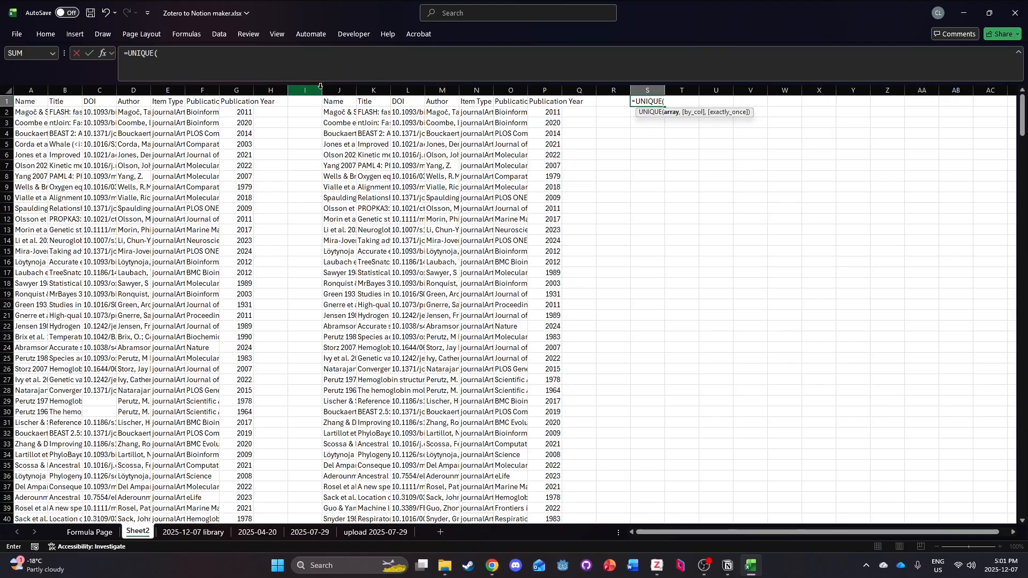
left_click_drag(339, 87, 552, 87)
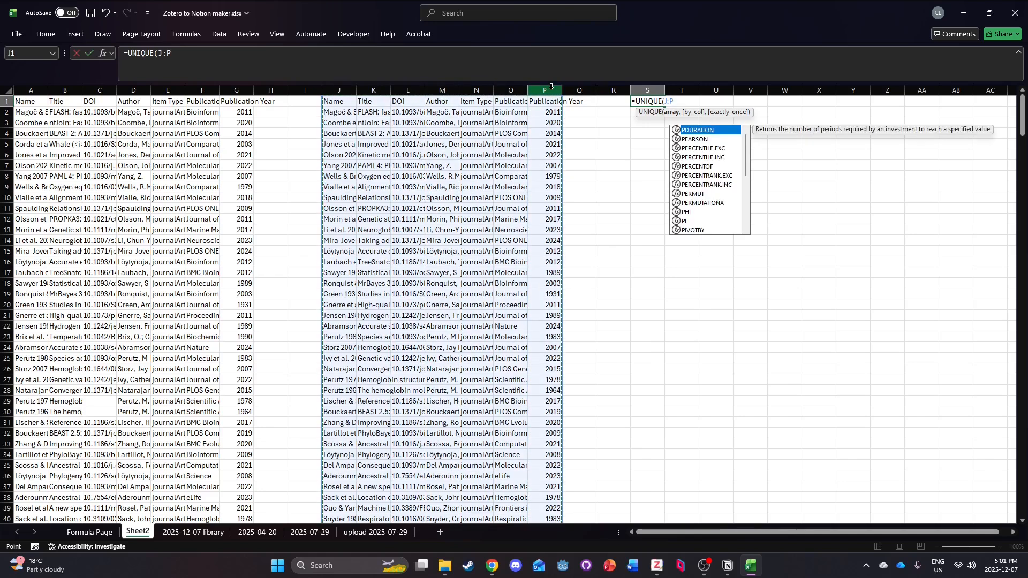
type(",")
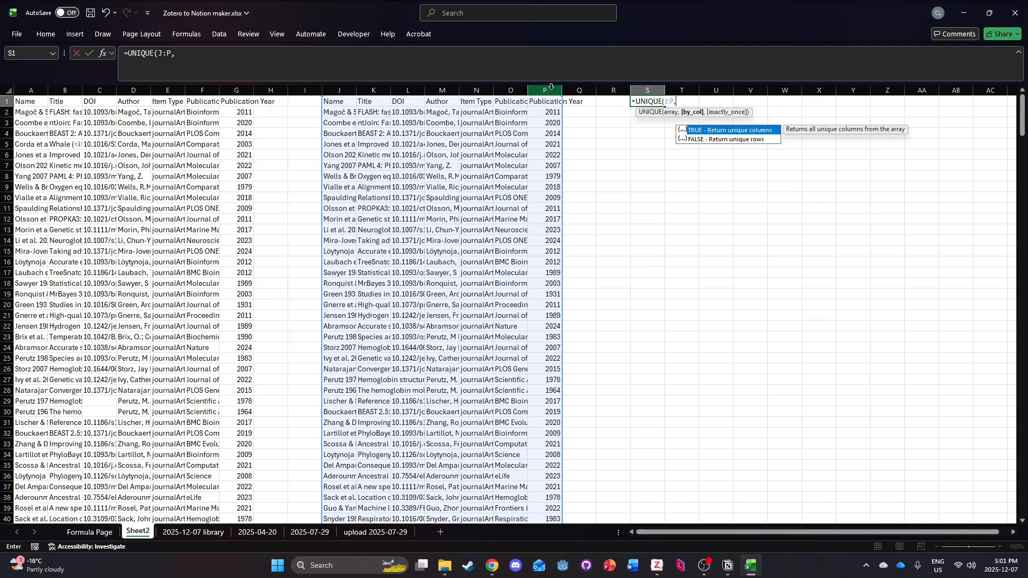
key("Escape")
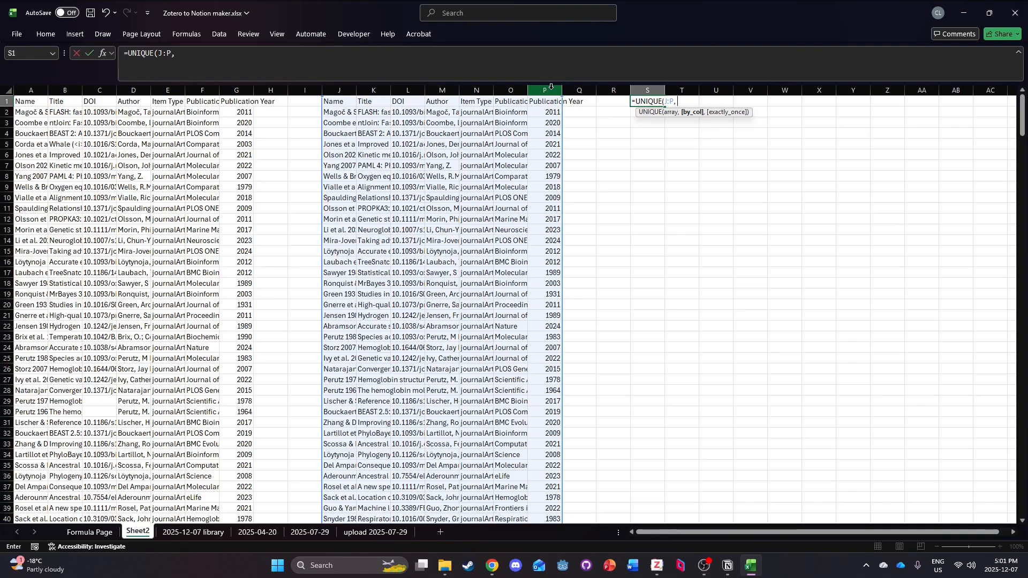
type("FALSE,")
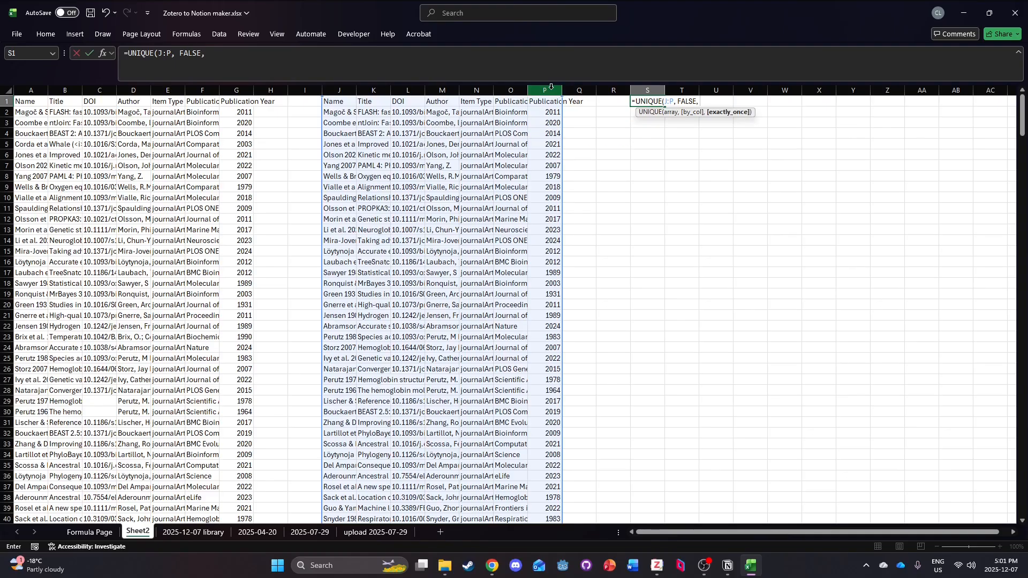
type(" F")
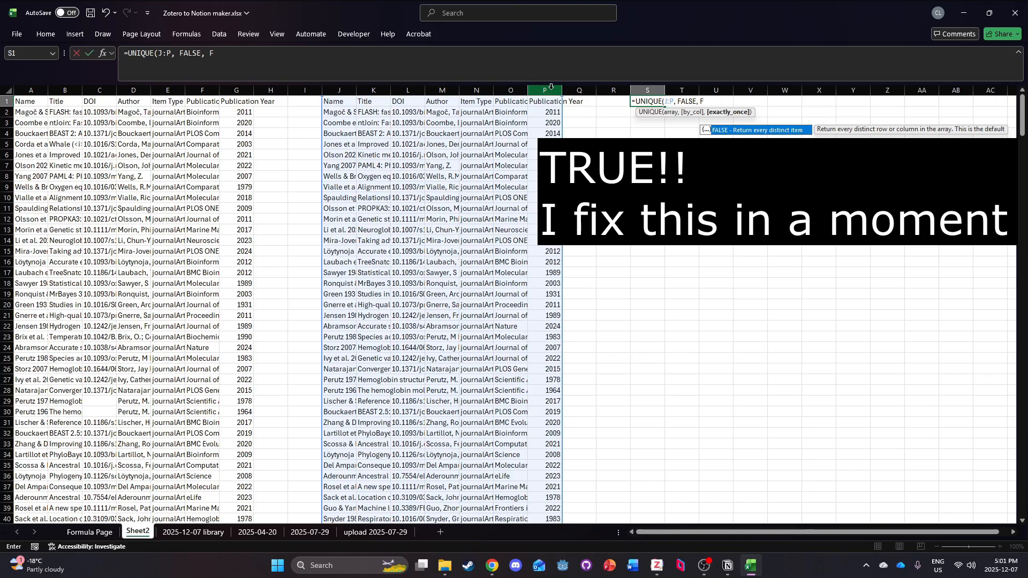
key("Tab")
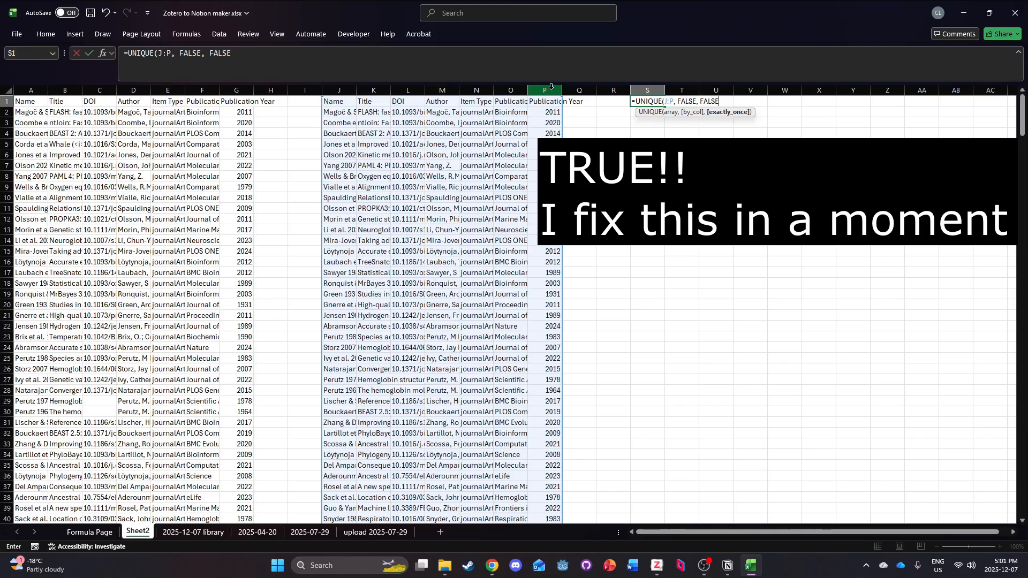
type(")")
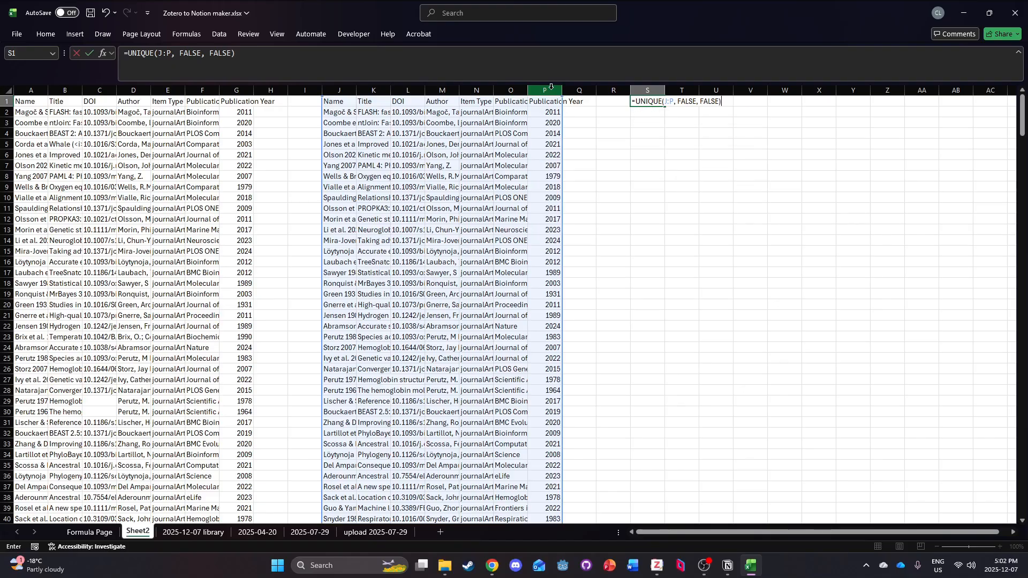
key("Return")
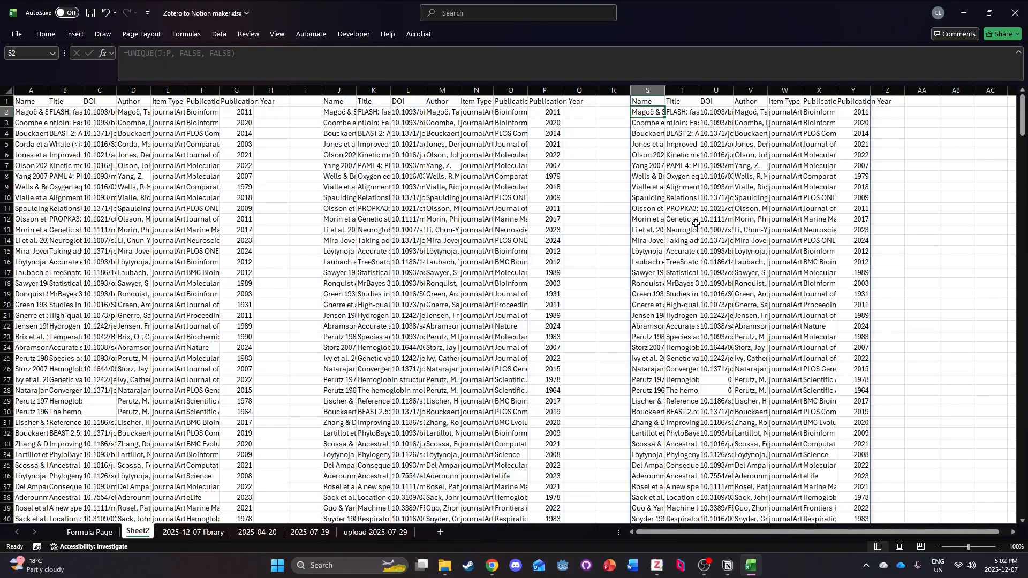
Change the exactly-once argument of the UNIQUE formula in S1 to TRUE so only rows appearing once are returned.
scroll(696, 224, "down", 20)
scroll(699, 225, "down", 20)
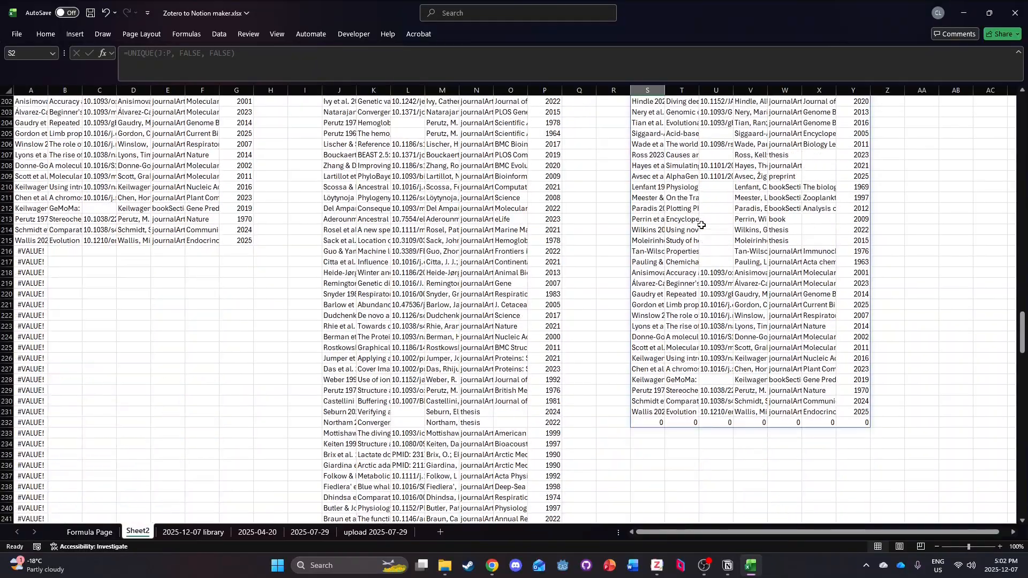
scroll(701, 225, "down", 5)
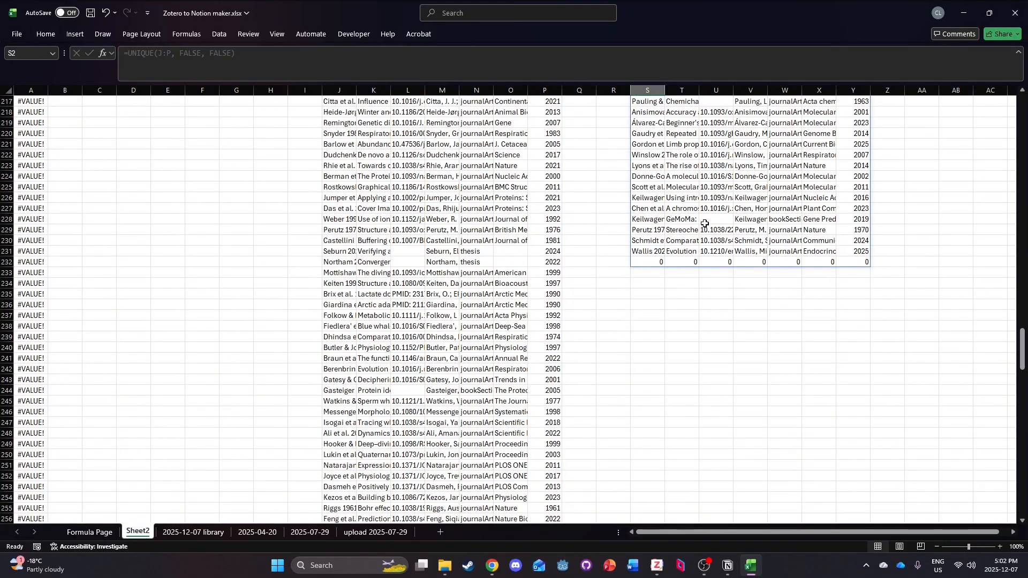
scroll(705, 224, "up", 20)
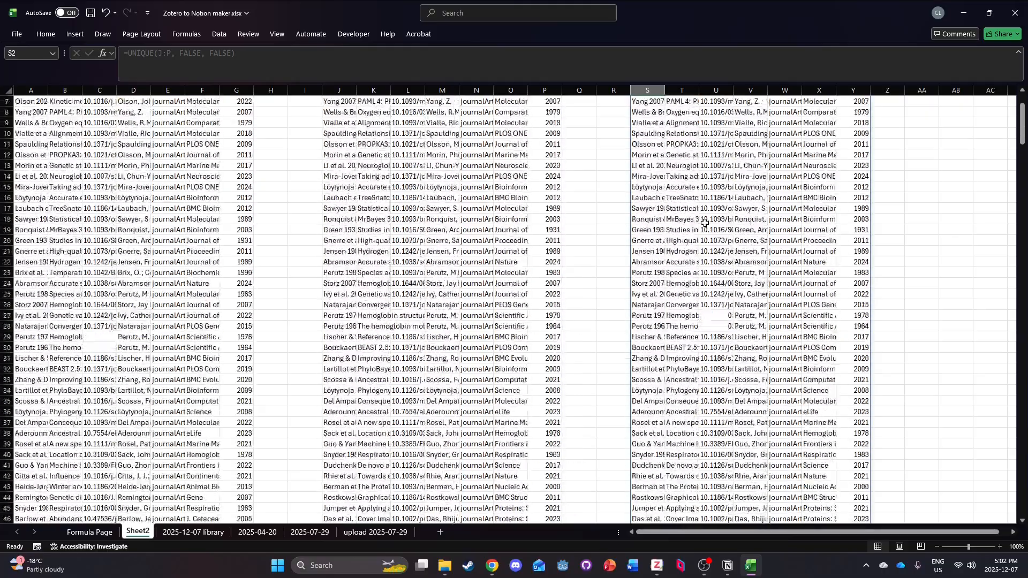
scroll(705, 224, "up", 2)
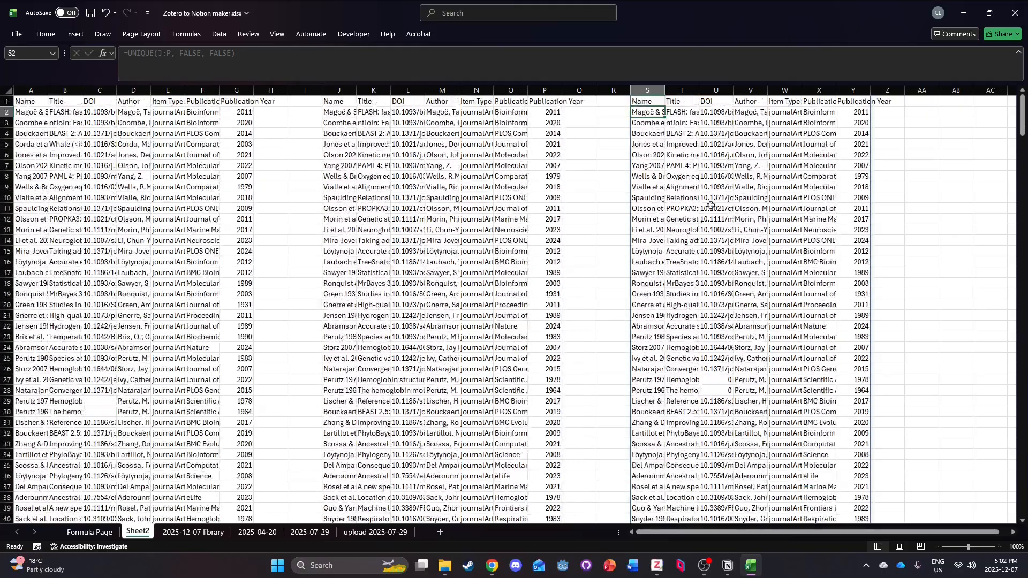
left_click(654, 101)
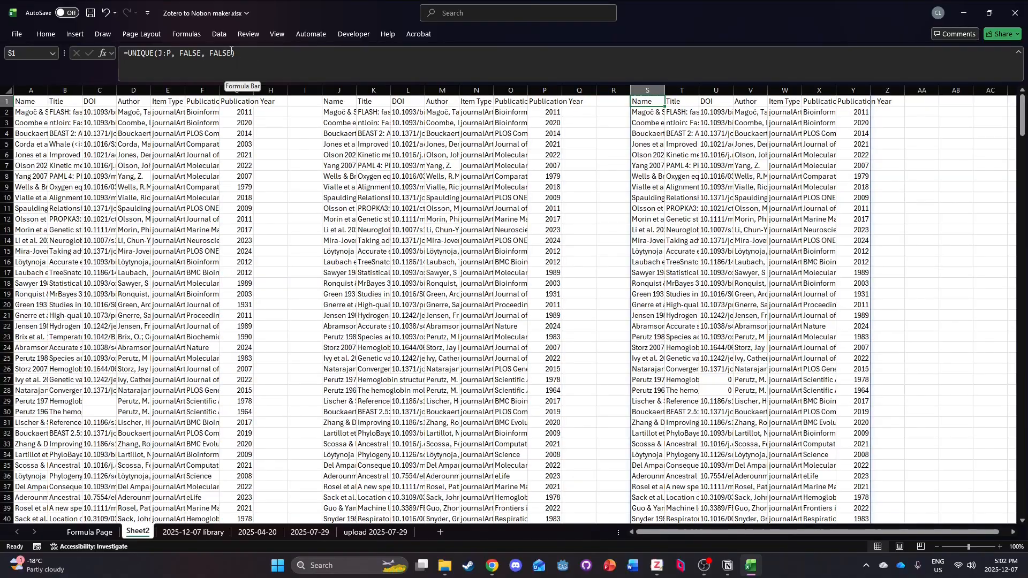
left_click(281, 61)
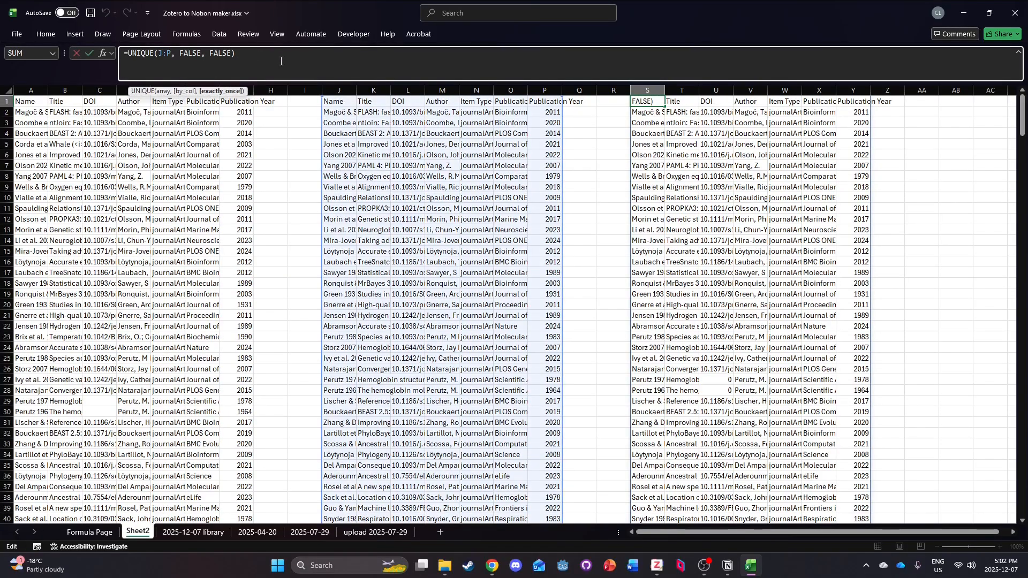
key("BackSpace")
key("BackSpace")
key("BackSpace")
key("BackSpace")
key("BackSpace")
type("TRUE")
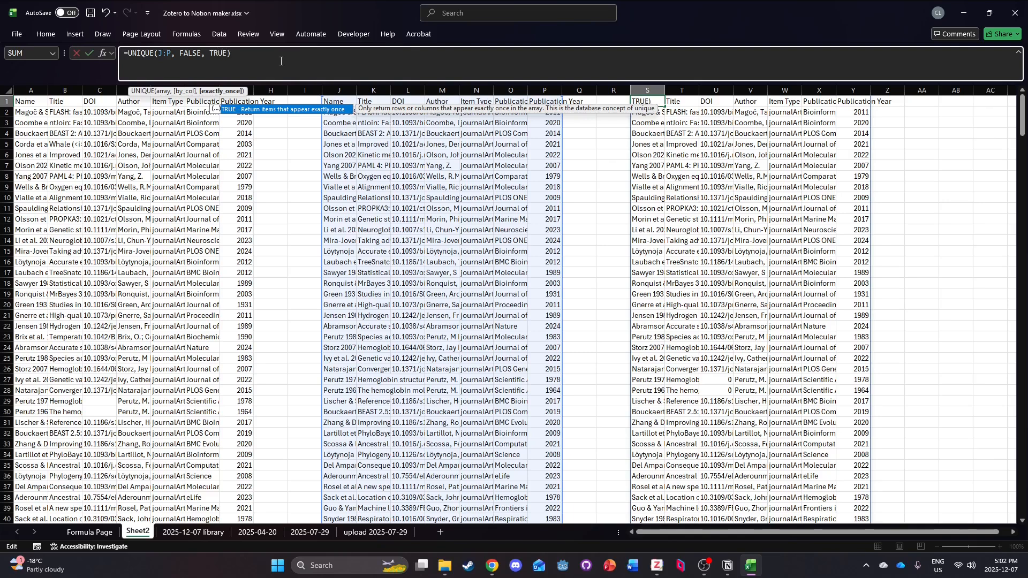
key("Return")
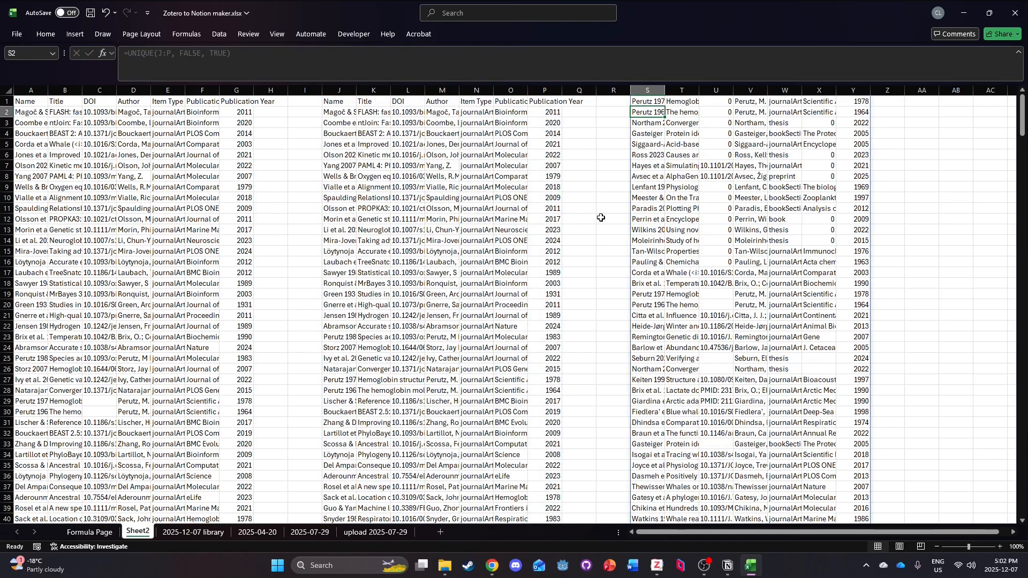
Move the UNIQUE formula from S1 down to S2 to free a row for headings.
scroll(789, 244, "down", 7)
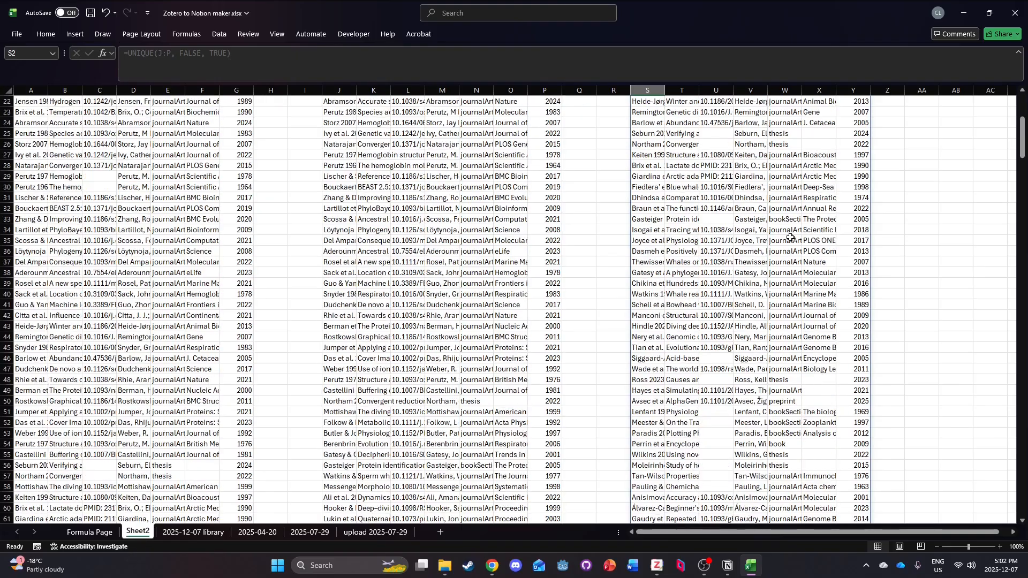
scroll(789, 236, "up", 7)
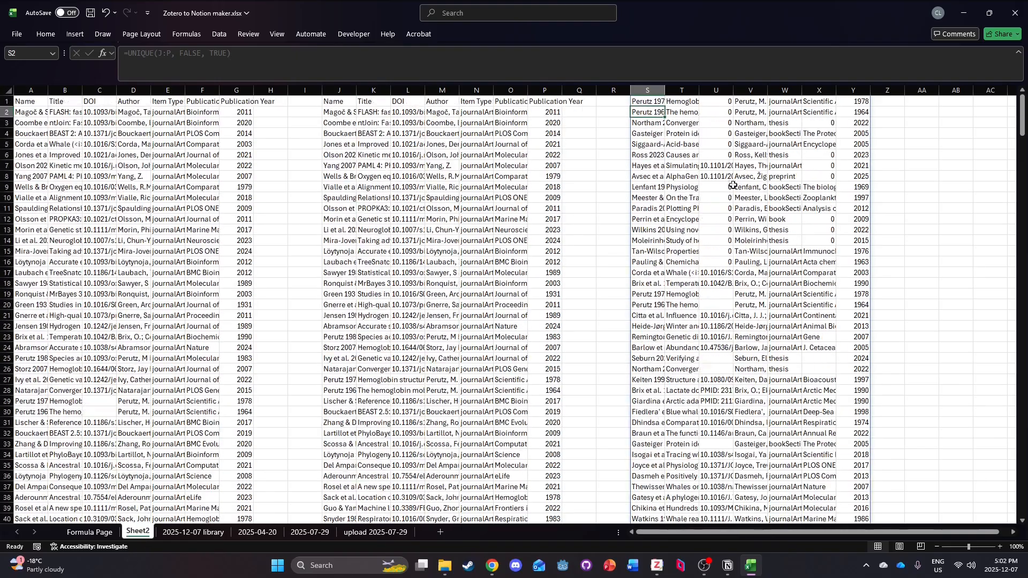
left_click(643, 99)
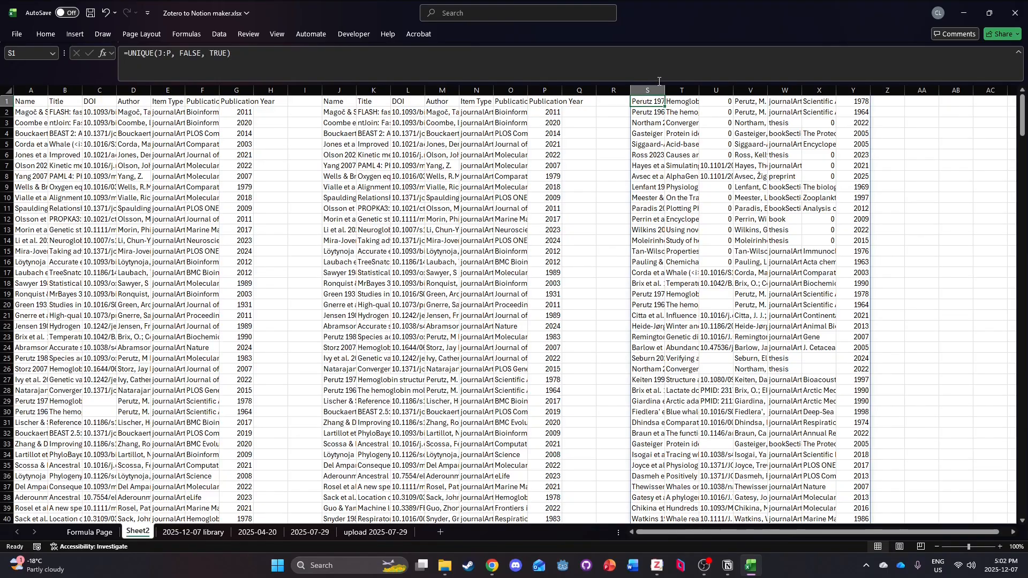
left_click_drag(647, 106, 648, 114)
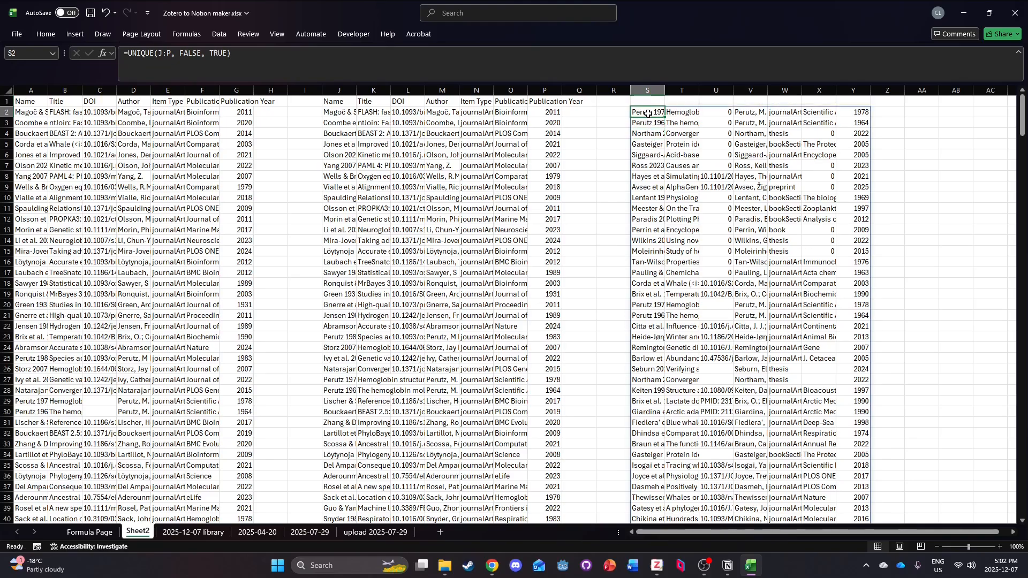
Copy the column headings in J1:P1 and paste them at S1 above the UNIQUE results.
left_click_drag(560, 101, 340, 99)
key("ctrl+c")
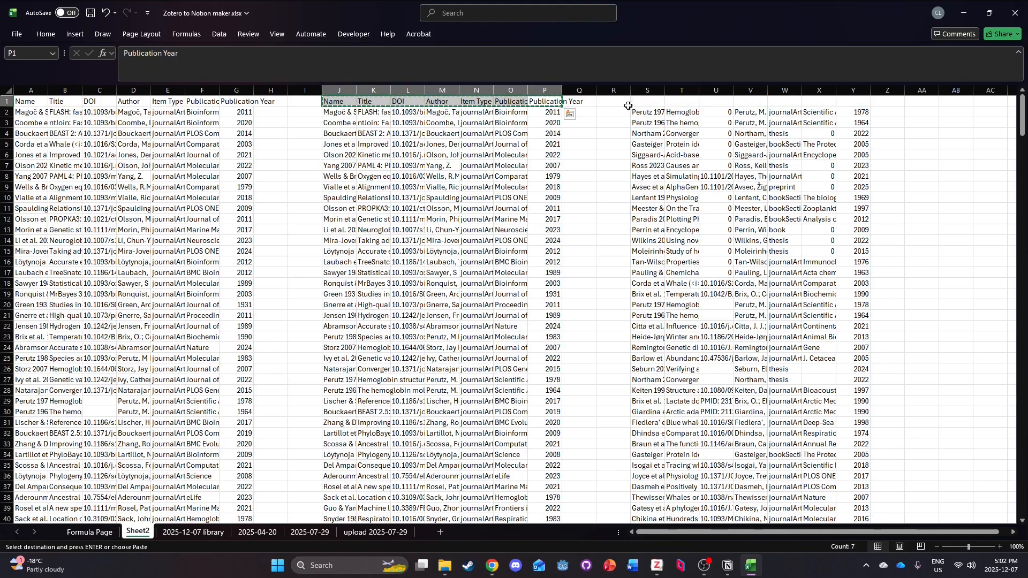
left_click(639, 102)
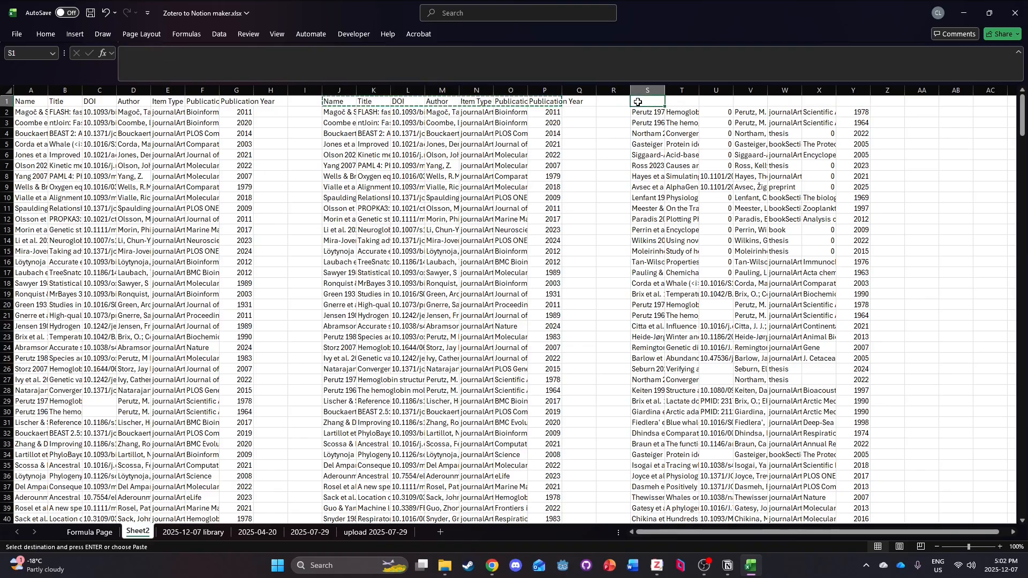
key("ctrl+v")
left_click(616, 114)
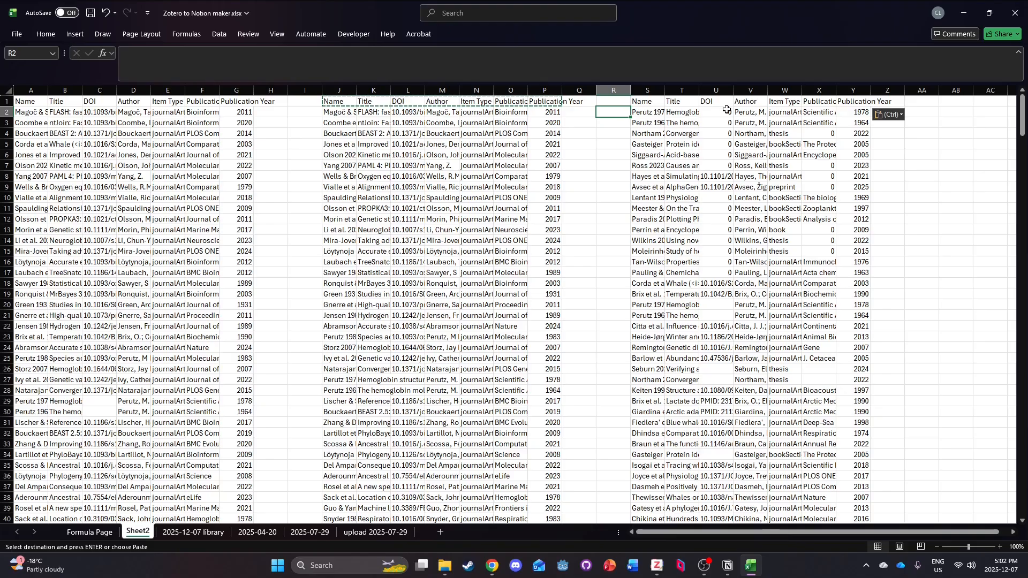
Examine the zeros in the DOI column of the UNIQUE results and the extent of the isolated entries down to their last row.
left_click_drag(726, 111, 723, 167)
key("Escape")
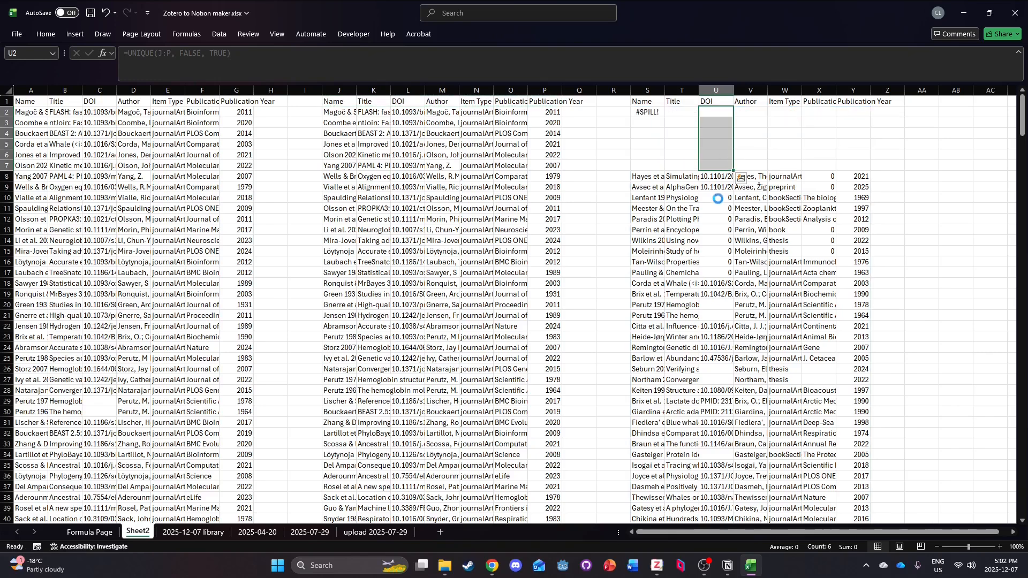
left_click(719, 196)
left_click_drag(719, 196, 722, 273)
left_click(927, 210)
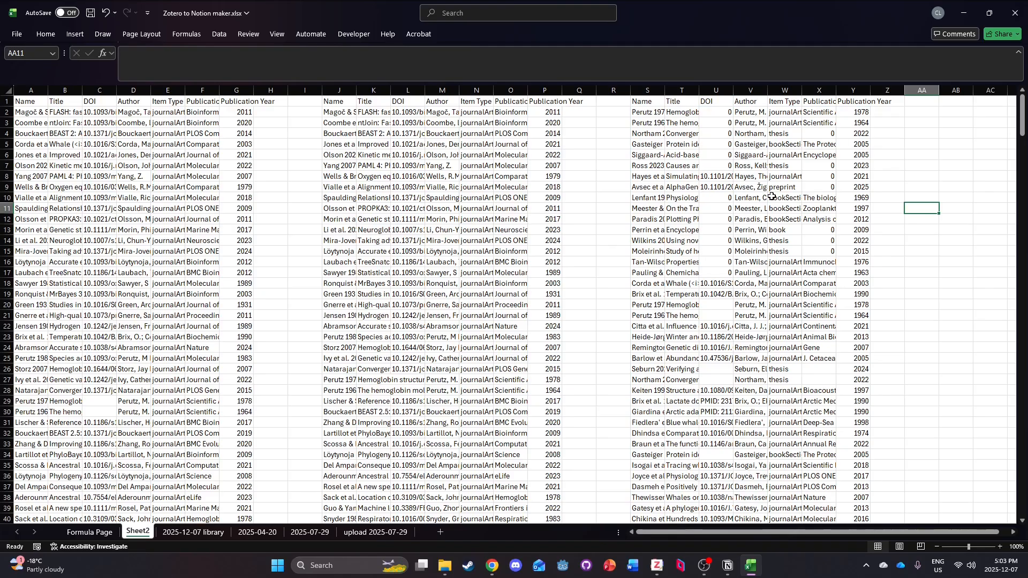
left_click_drag(646, 100, 859, 486)
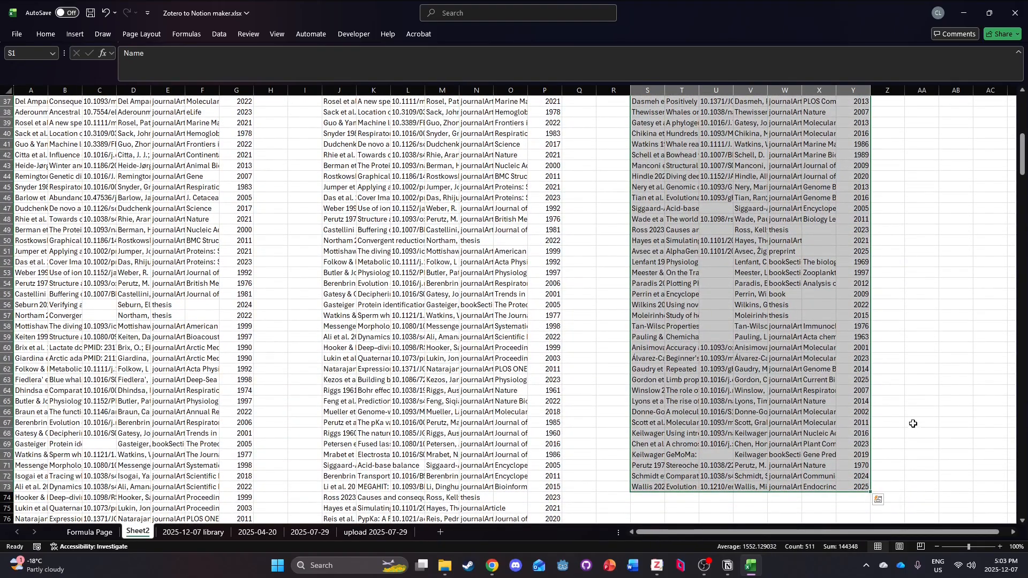
left_click(914, 422)
scroll(905, 412, "up", 12)
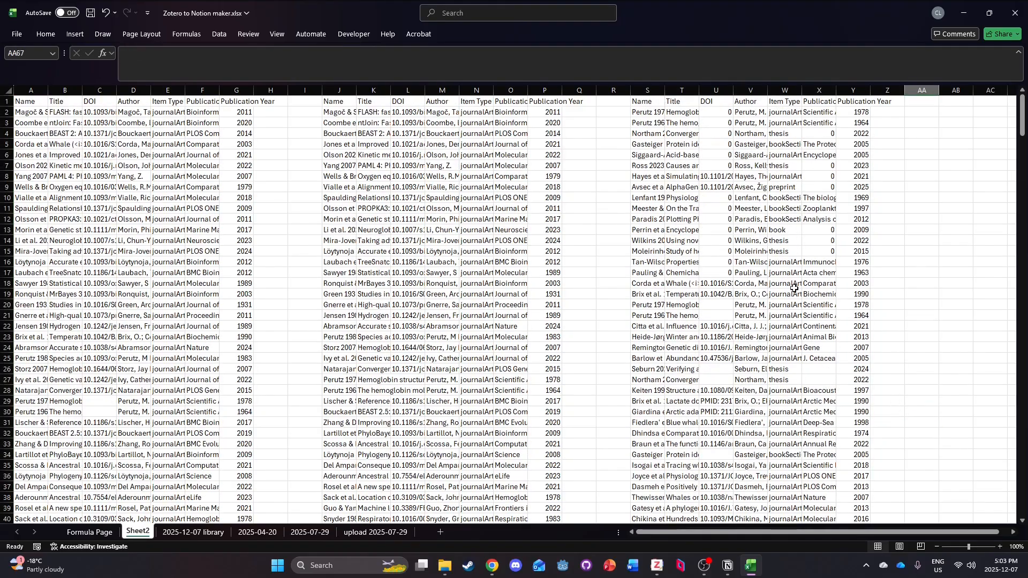
Copy the UNIQUE results in columns S:Y and paste them as values starting at AB1.
left_click_drag(656, 89, 862, 71)
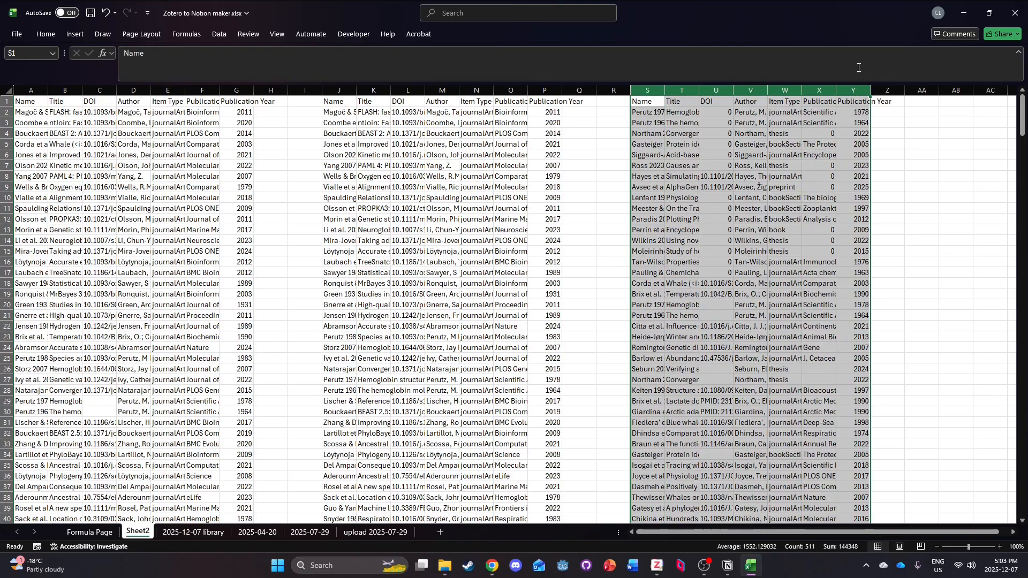
key("ctrl+c")
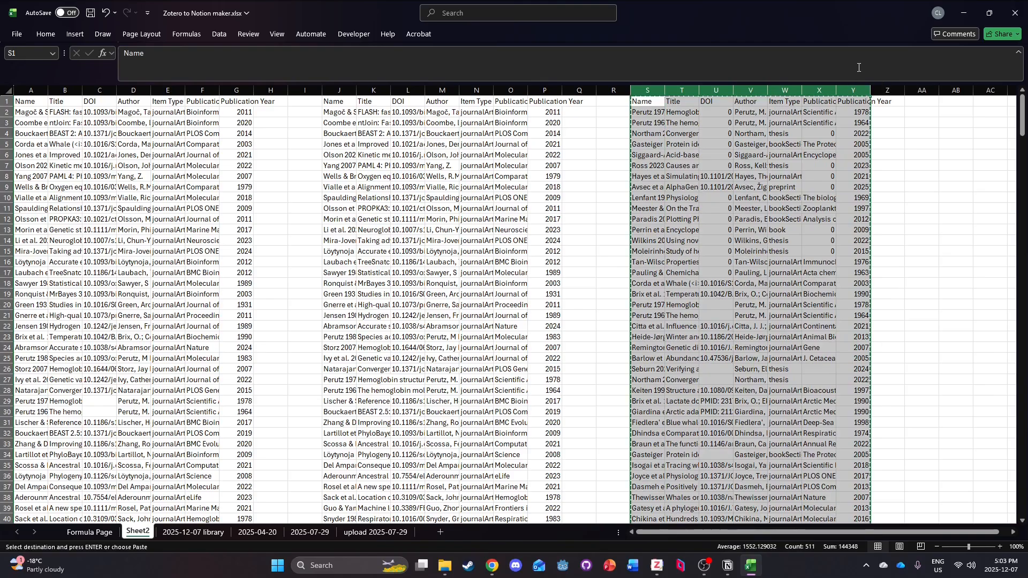
left_click(946, 100)
right_click(946, 100)
left_click(868, 172)
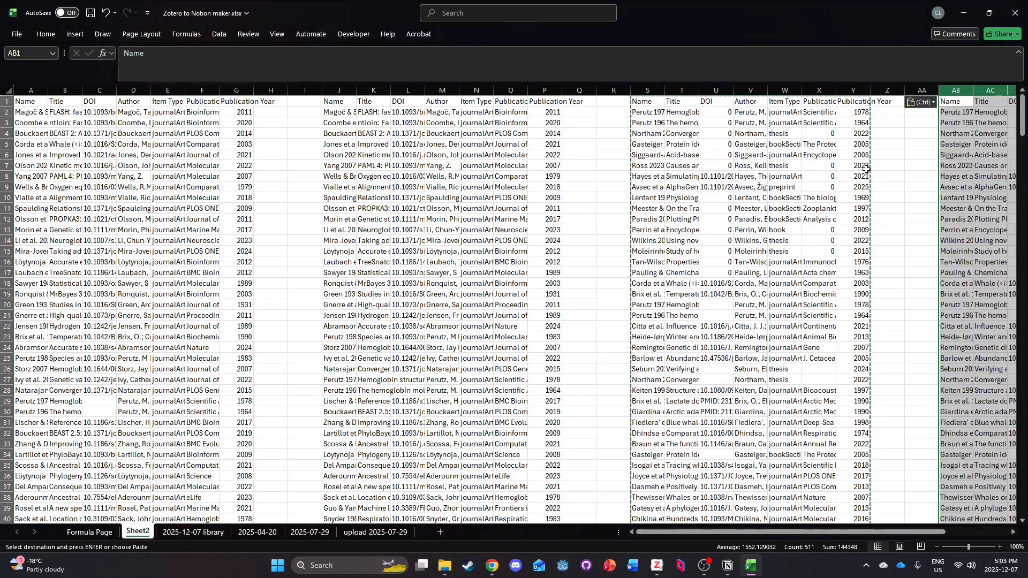
Delete columns A through AA so the pasted values move to the start of the sheet.
mouse_move(911, 88)
left_mouse_down()
mouse_move(921, 89)
mouse_move(19, 84)
mouse_move(32, 89)
left_mouse_up()
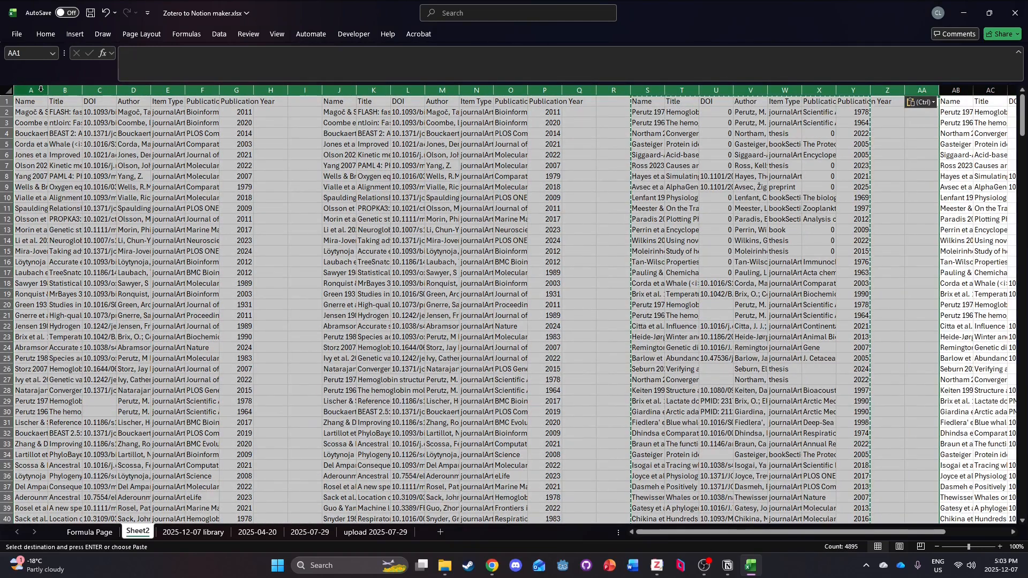
right_click(41, 89)
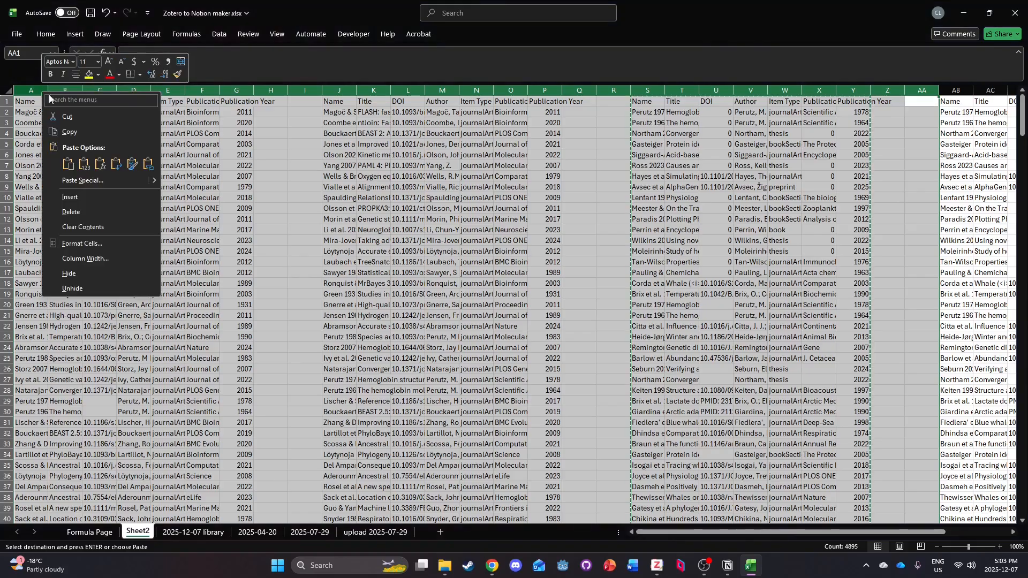
left_click(100, 209)
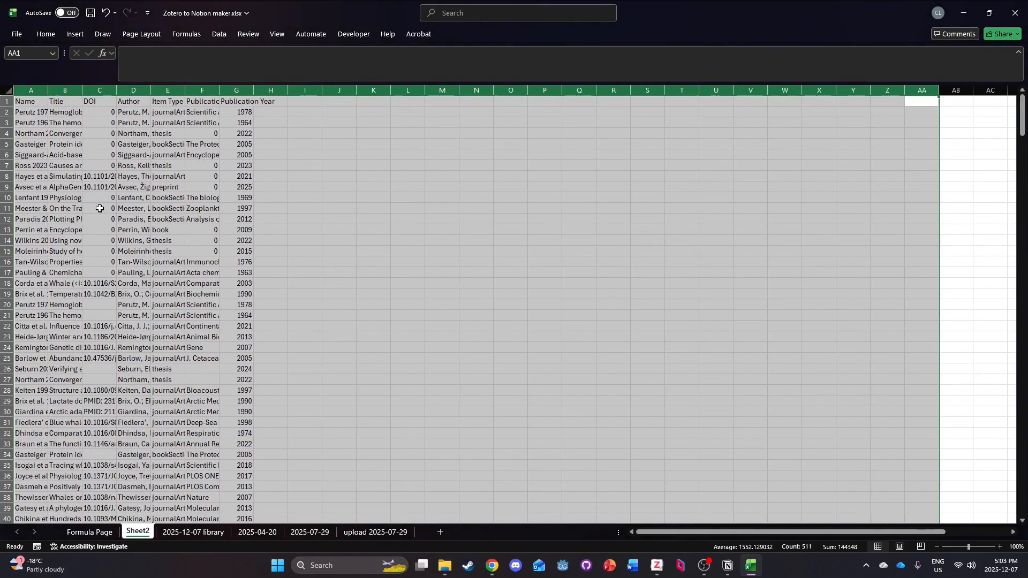
left_click(277, 175)
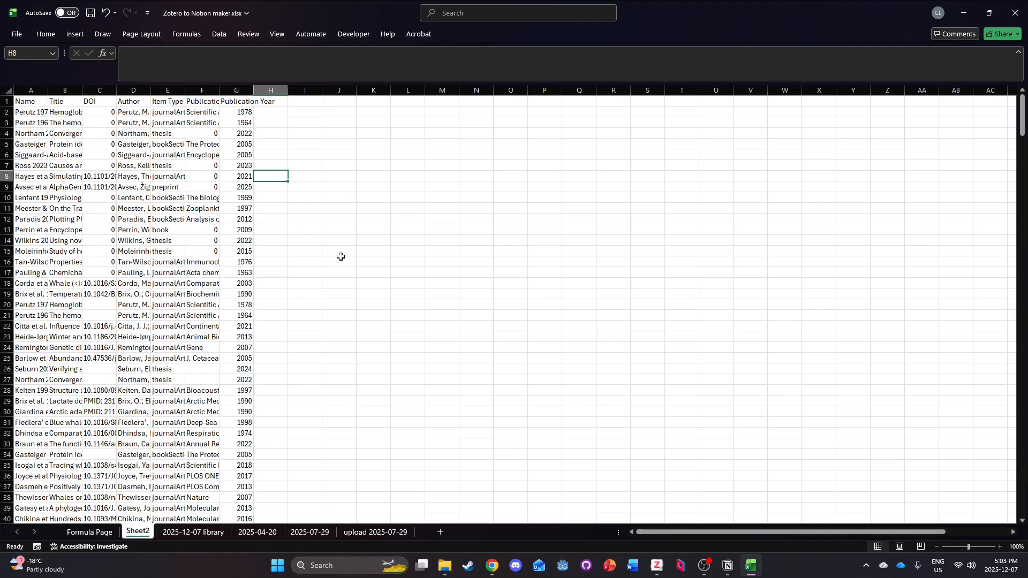
Rename Sheet2 as "2025-12-07 Notion upload" and save the workbook.
double_click(138, 533)
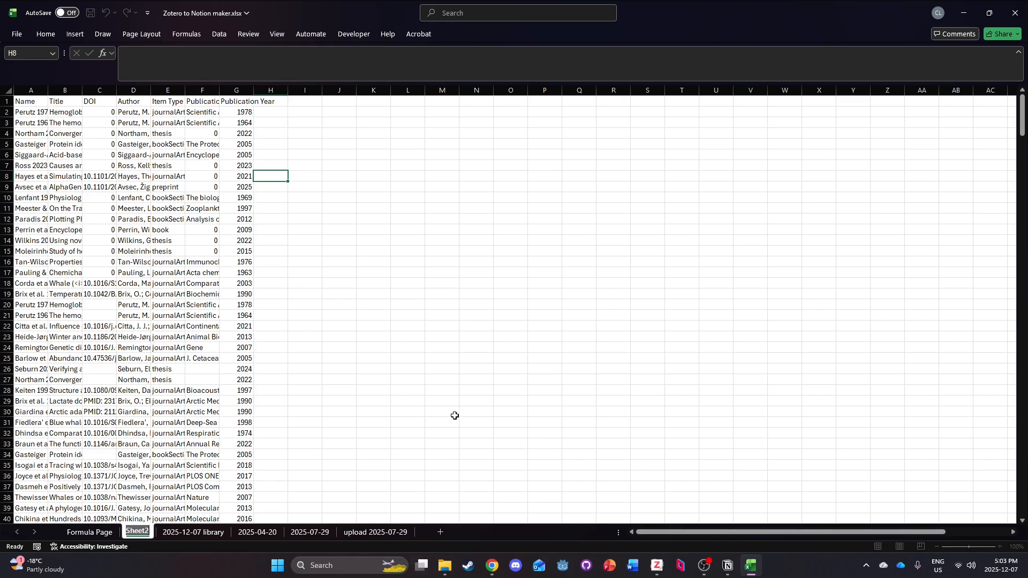
type("202")
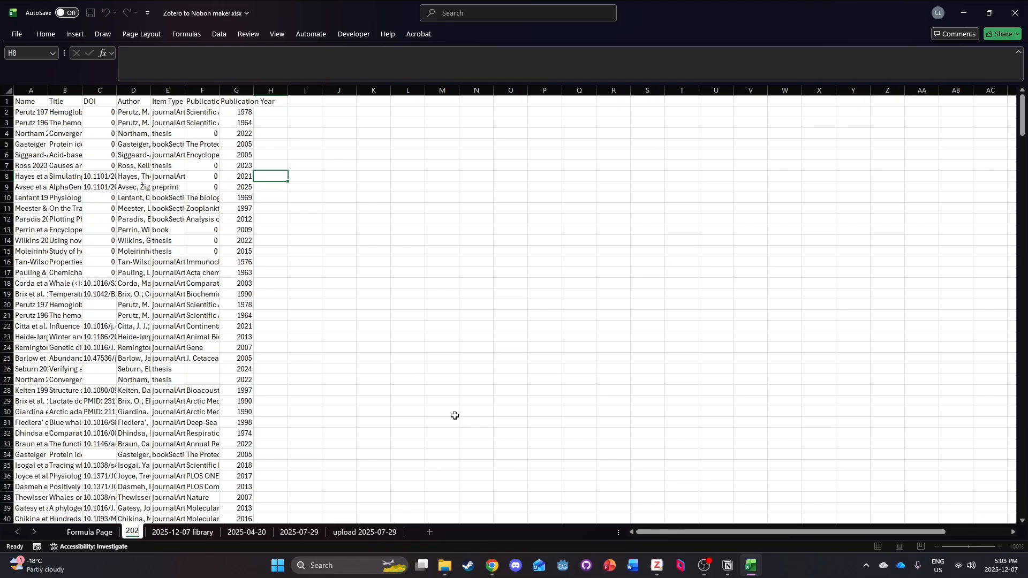
type("5-12")
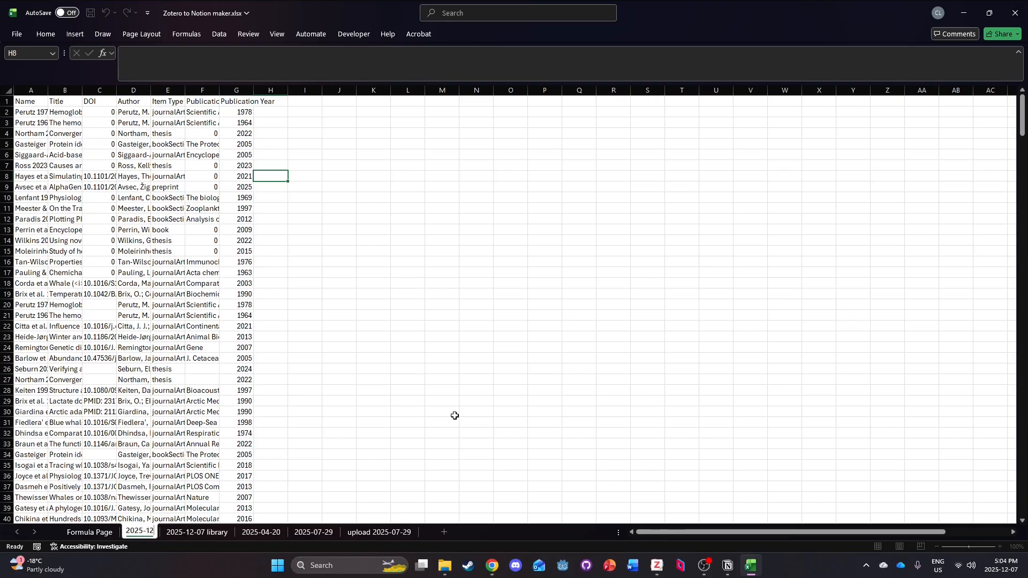
type("-07")
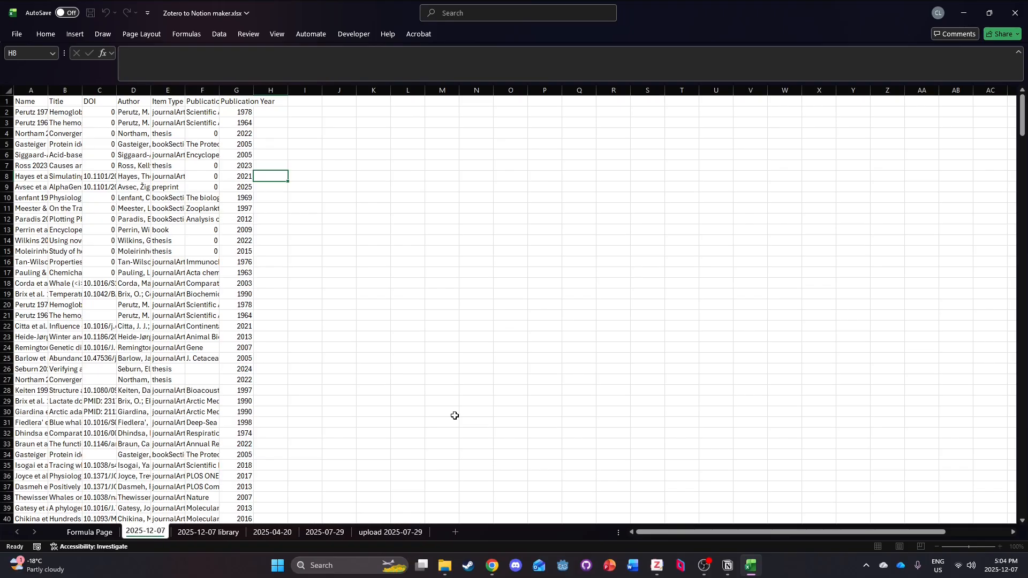
type(" Notion upload")
key("Return")
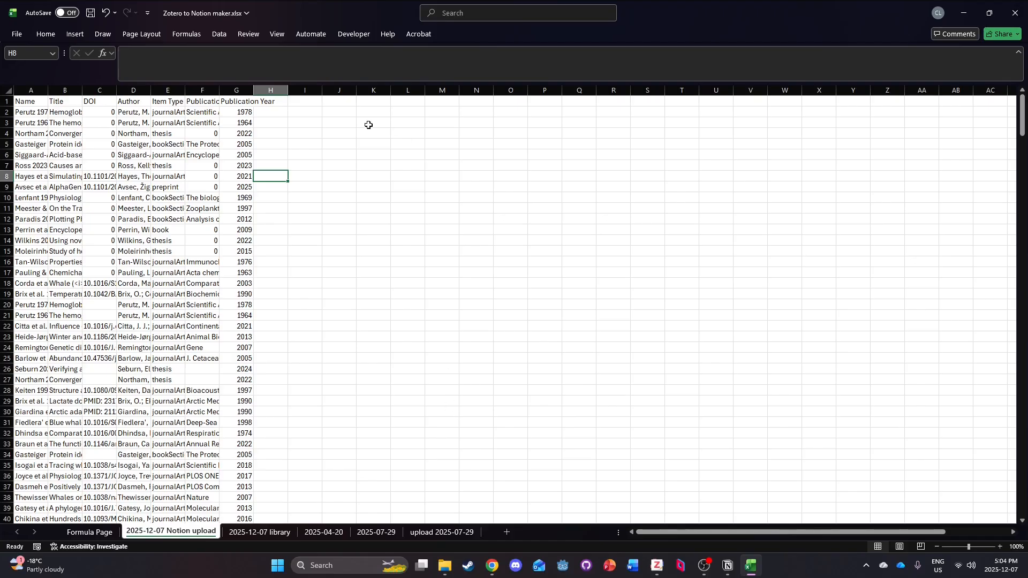
left_click(90, 16)
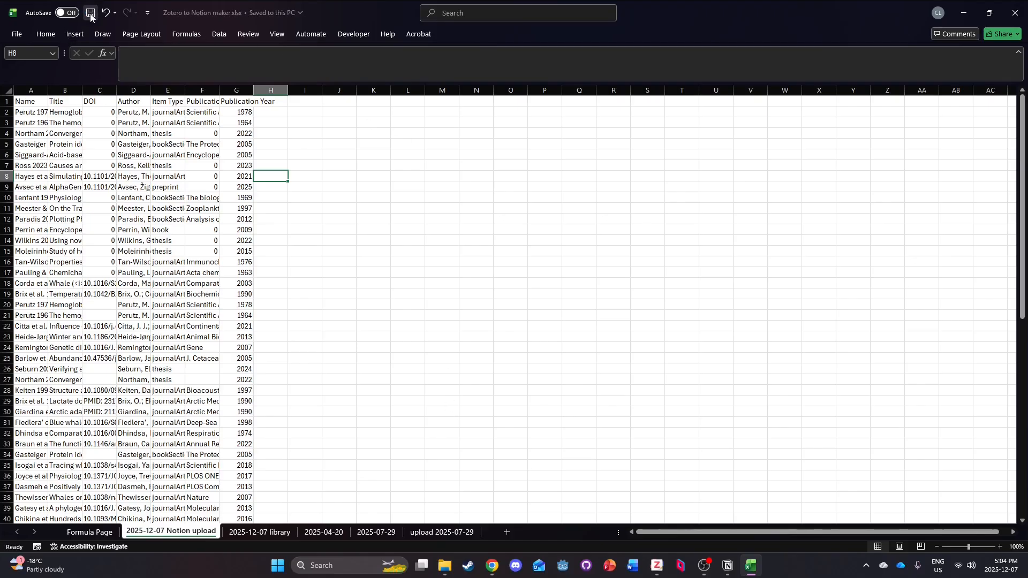
Save the active sheet as a CSV (Comma delimited) file named "2025-11-07 notion upload" in the Zotero To Notion folder and close the workbook.
left_click(21, 35)
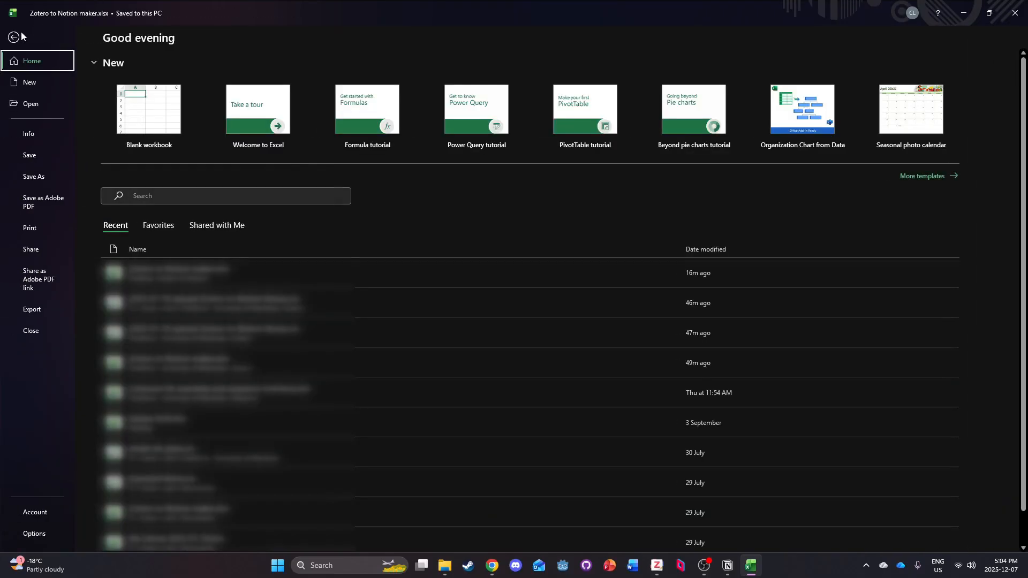
left_click(35, 179)
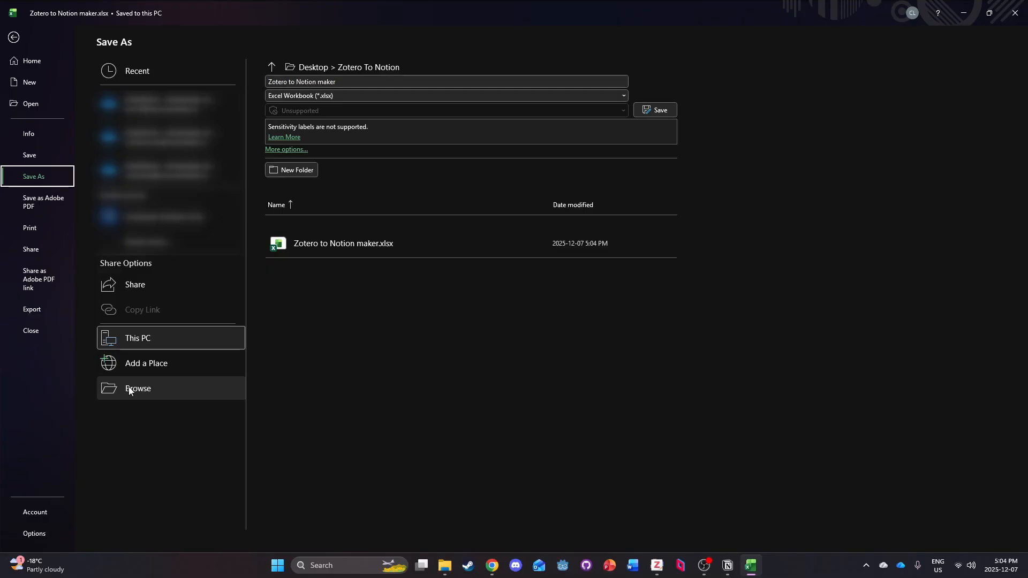
left_click(390, 82)
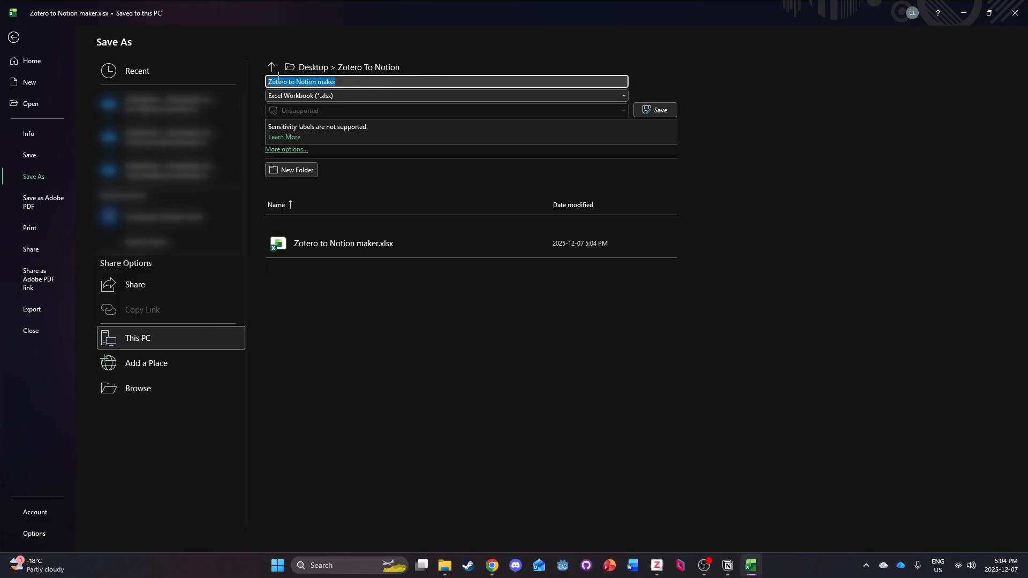
left_click(372, 95)
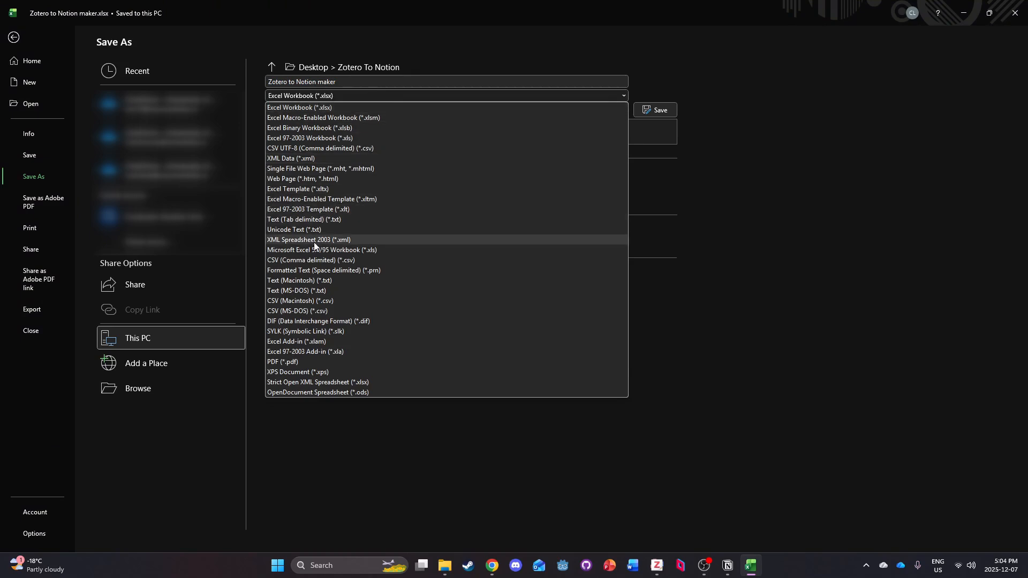
left_click(316, 260)
left_click(373, 80)
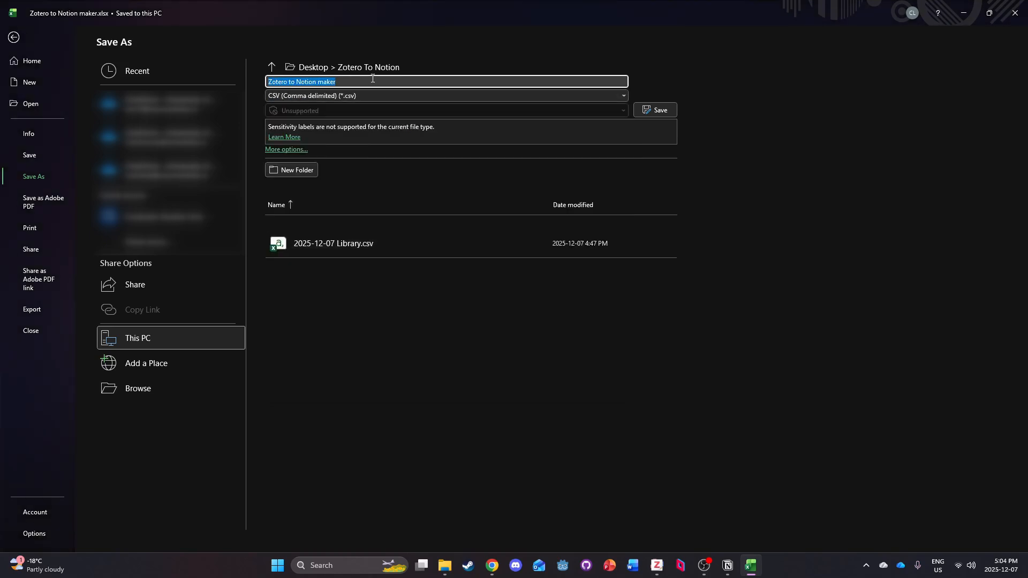
type("2025-11")
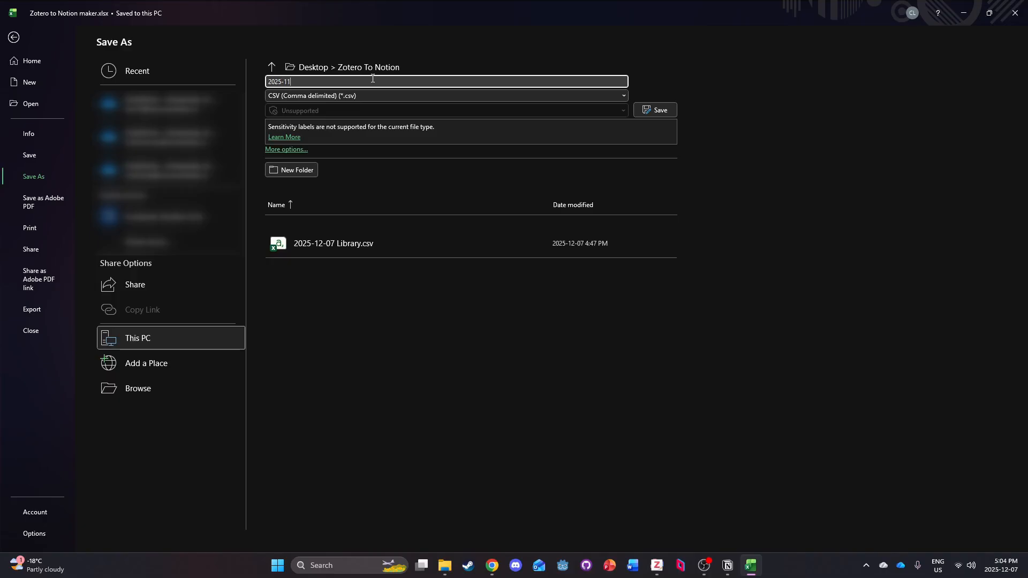
type("-07 notion upload")
key("Return")
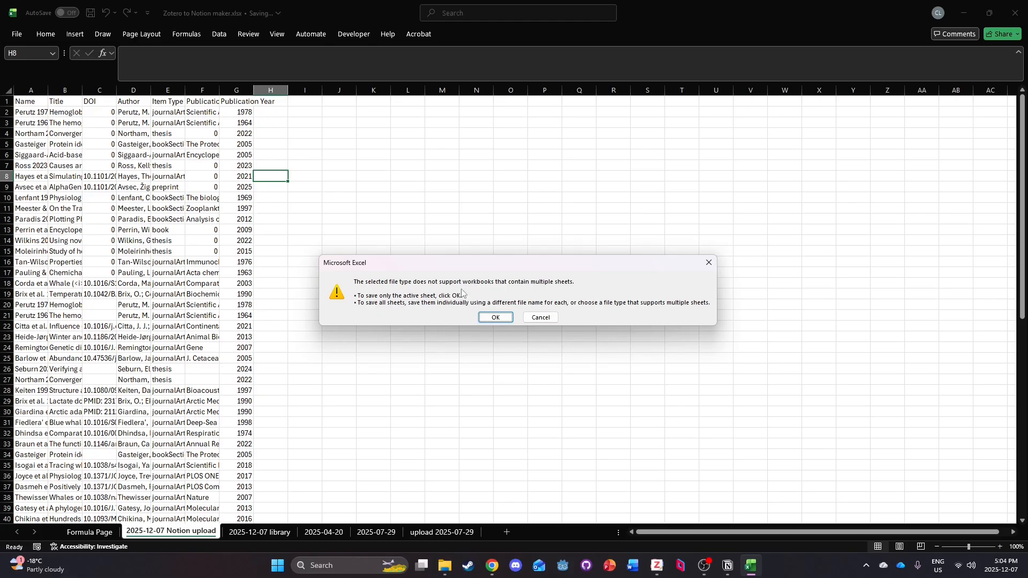
left_click(496, 318)
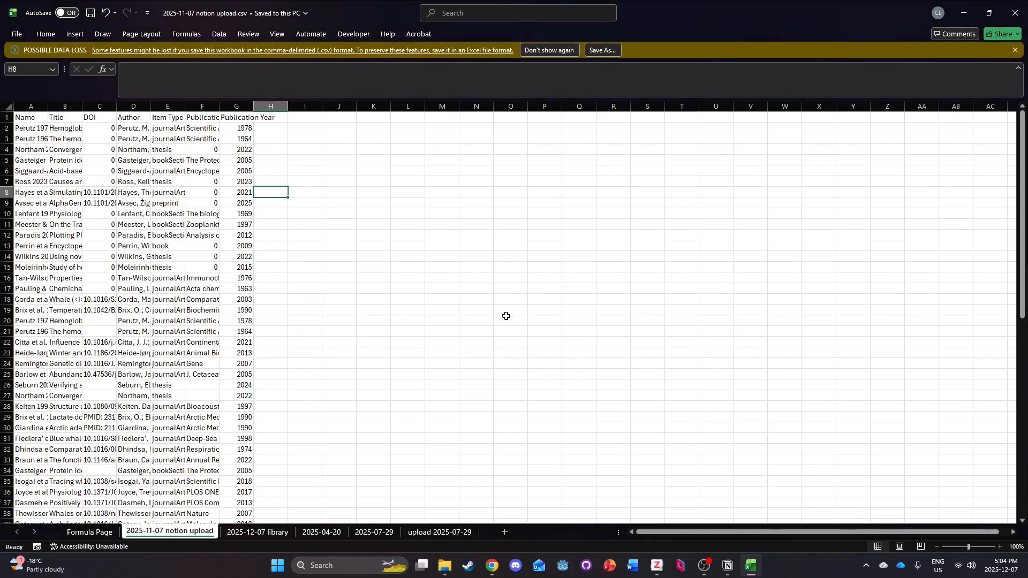
left_click(1014, 7)
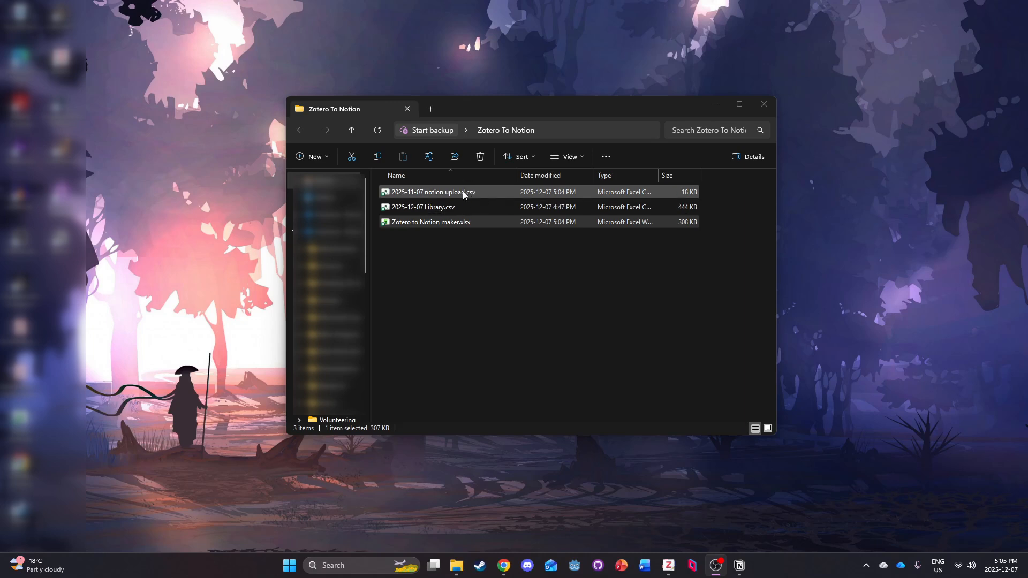
left_click(457, 283)
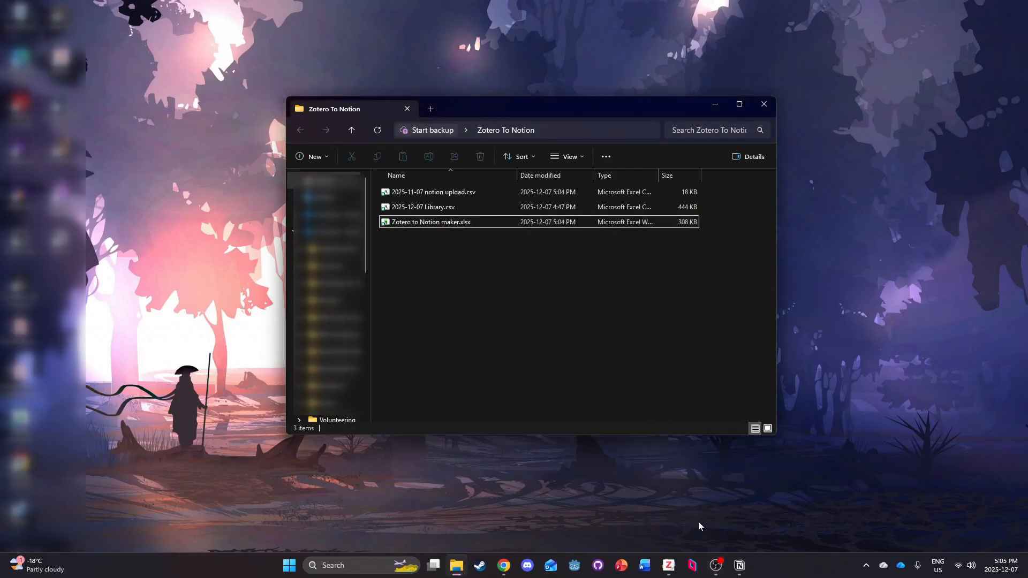
Switch to Notion and start a CSV merge into the Literature Library with "2025-11-07 notion upload.csv" from the Desktop's Zotero To Notion folder.
left_click(738, 567)
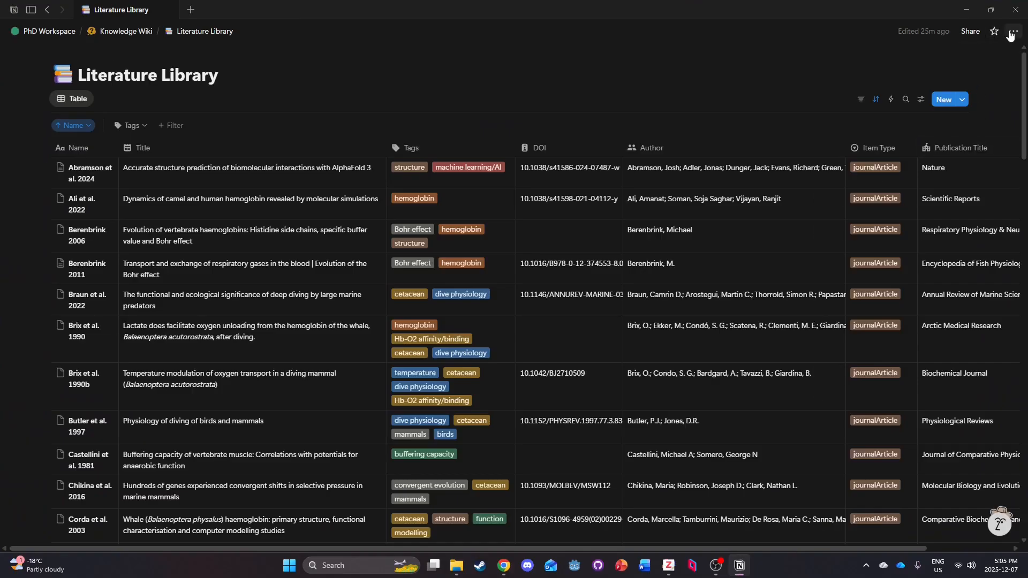
left_click(1012, 33)
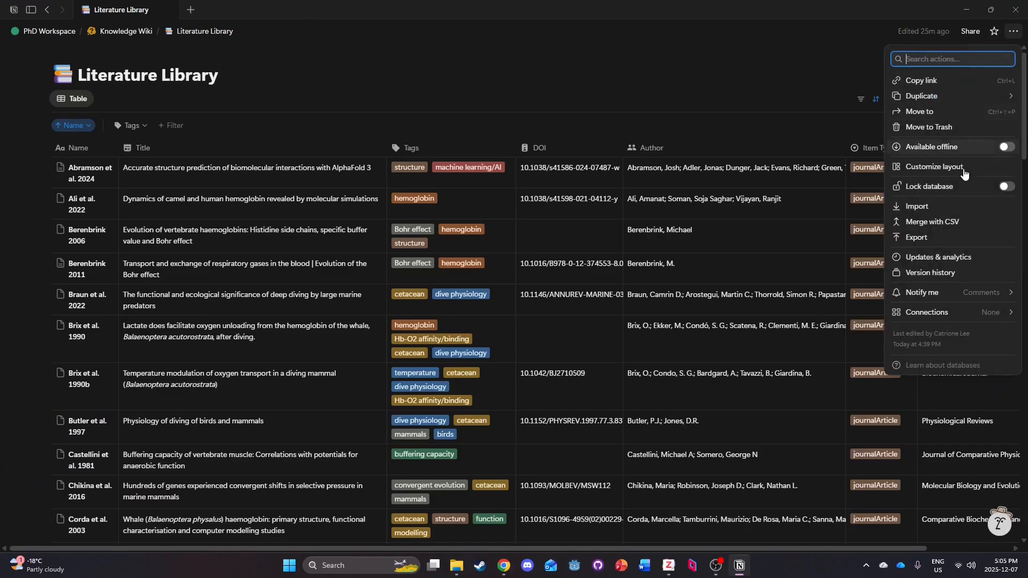
left_click(953, 221)
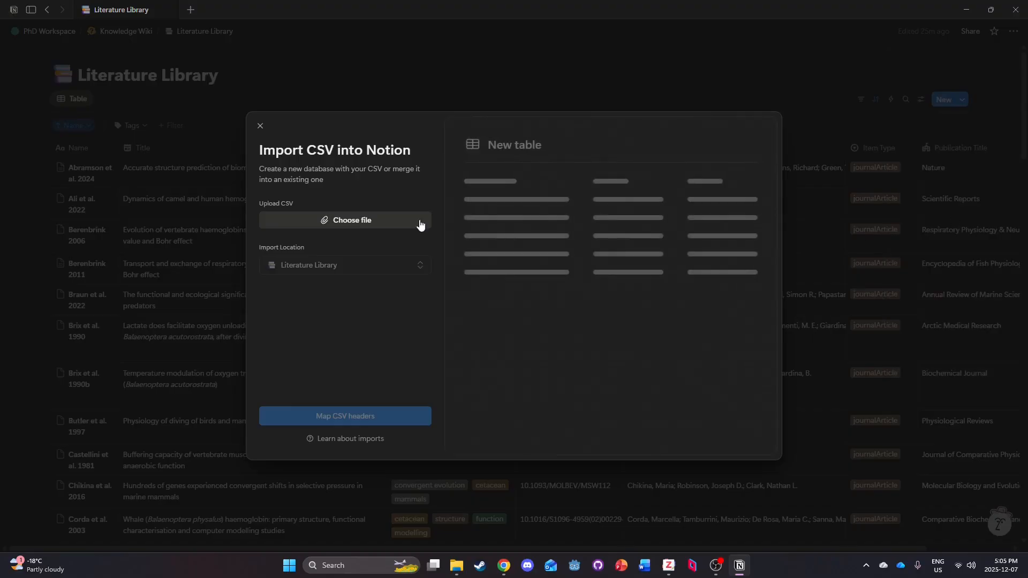
left_click(372, 219)
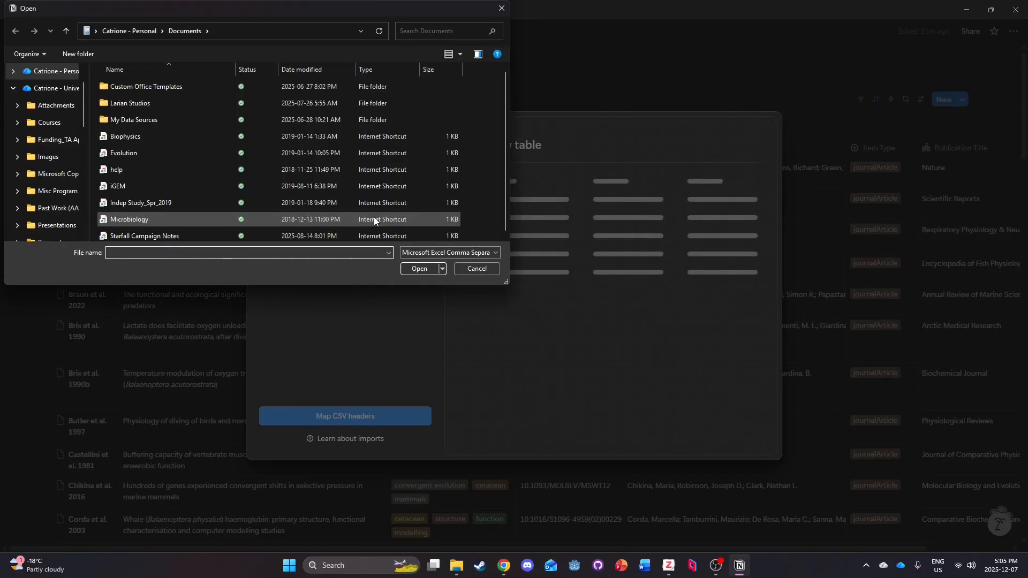
scroll(54, 102, "up", 2)
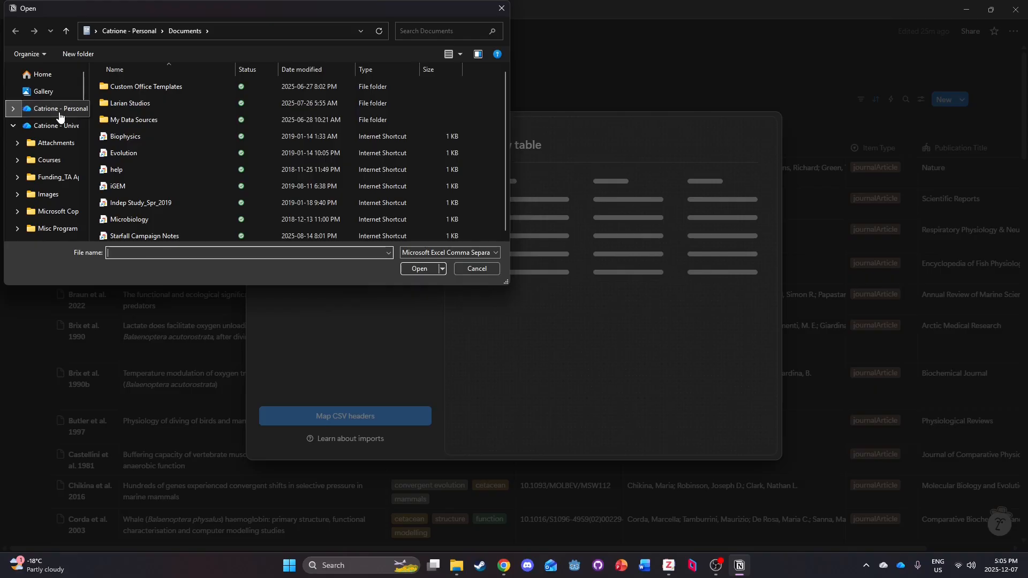
left_click(47, 80)
double_click(138, 145)
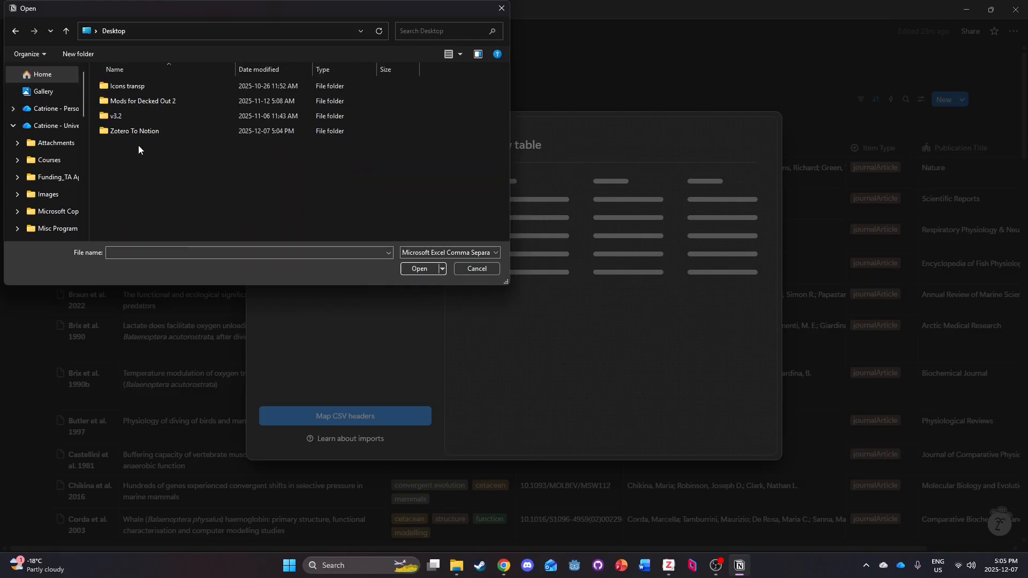
double_click(142, 131)
double_click(171, 86)
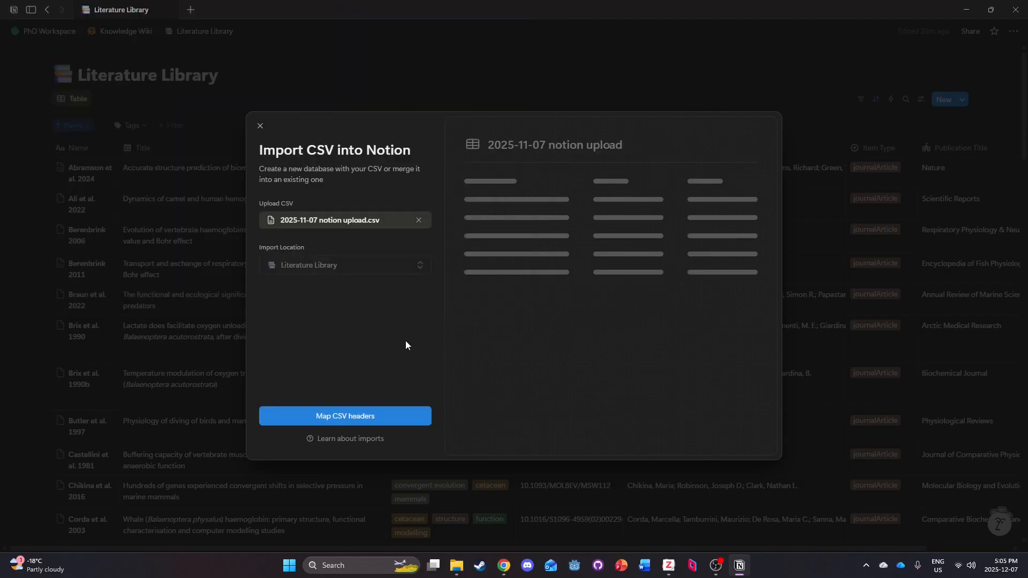
Map the CSV headers, check the preview columns, import the file into the Literature Library and look through the merged entries.
left_click(368, 422)
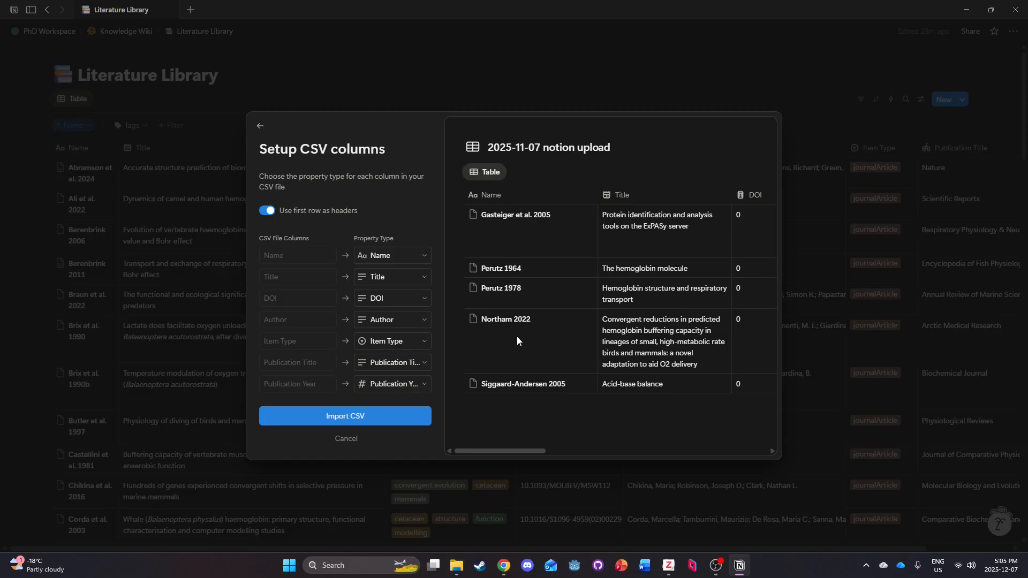
scroll(517, 336, "right", 3)
scroll(517, 341, "right", 6)
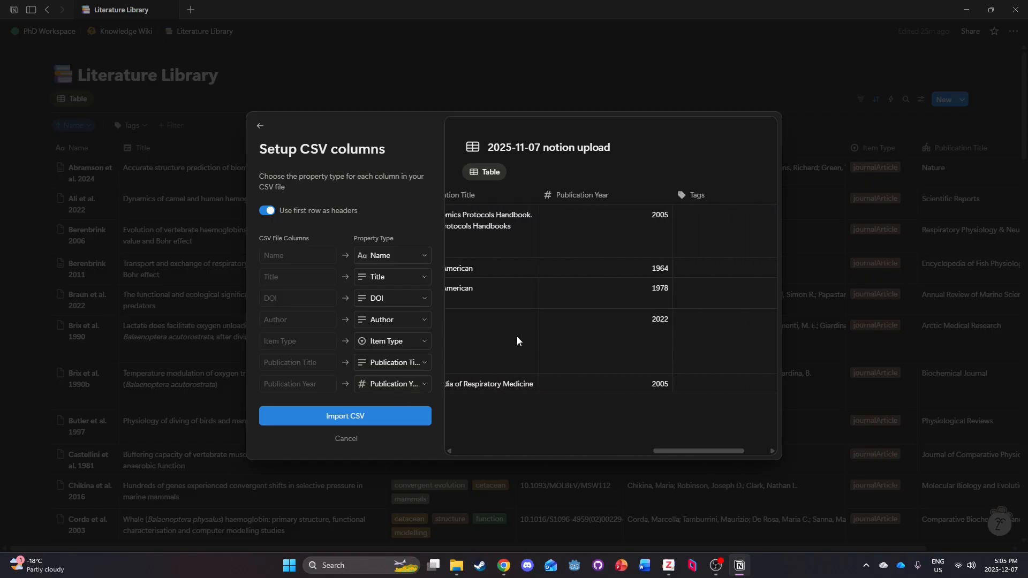
scroll(523, 338, "left", 9)
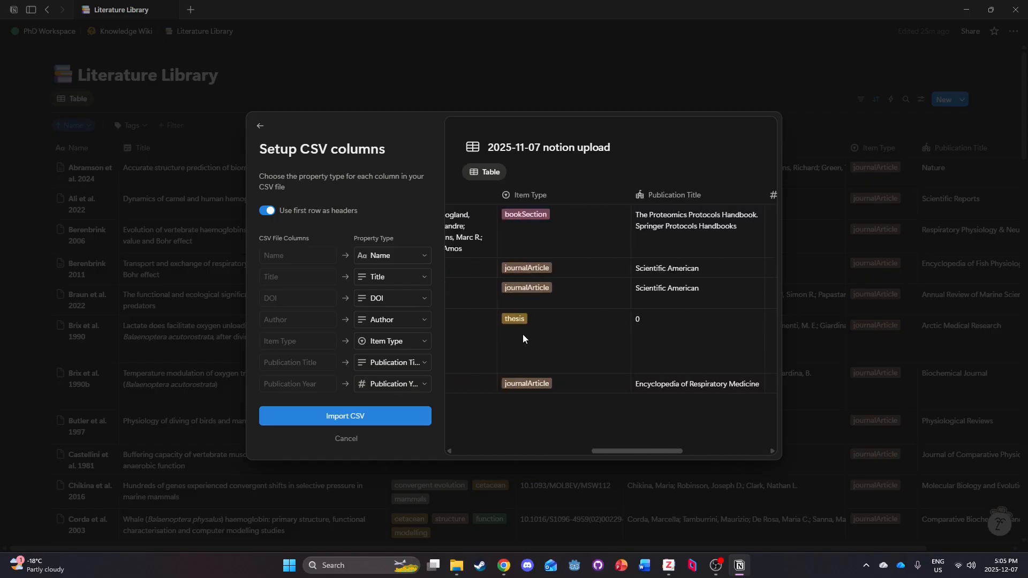
left_click(351, 418)
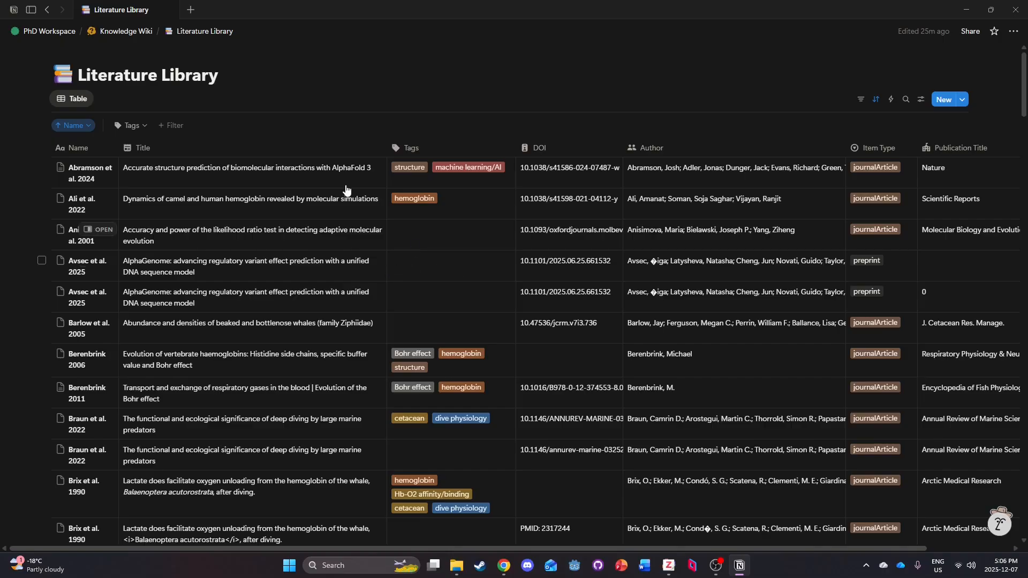
scroll(475, 250, "down", 20)
scroll(485, 252, "down", 5)
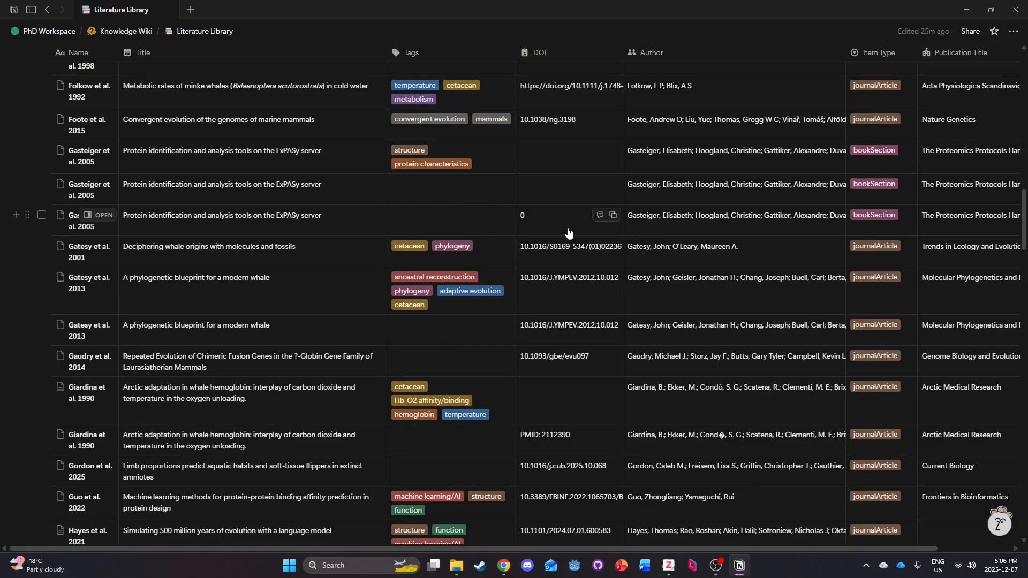
Replace the garbled first character with "A" in the name of the final entry, "Beginner's guide on the use of PAML to detect positive selection".
scroll(569, 232, "down", 15)
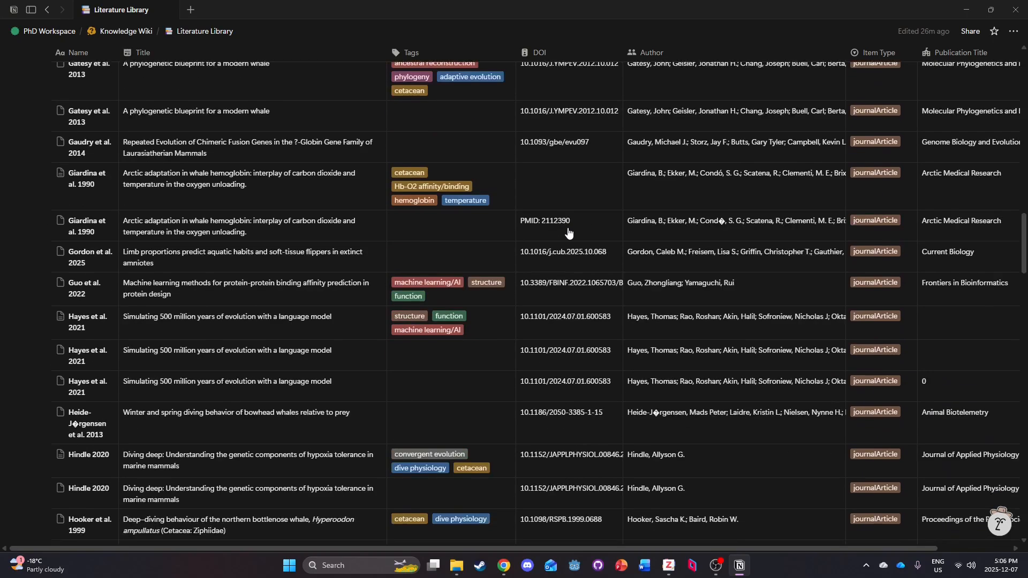
scroll(569, 232, "down", 6)
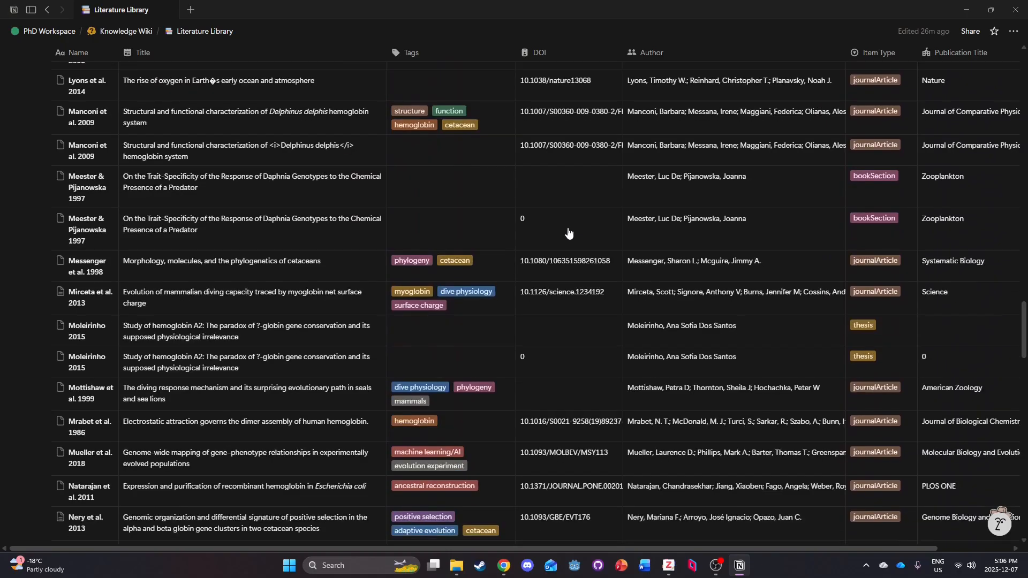
scroll(569, 232, "down", 15)
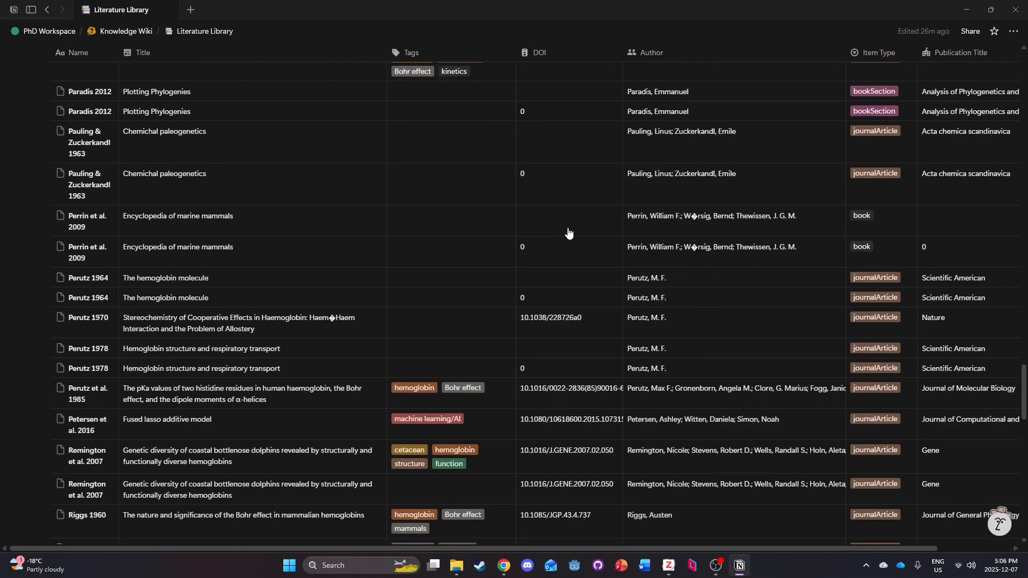
scroll(568, 232, "down", 15)
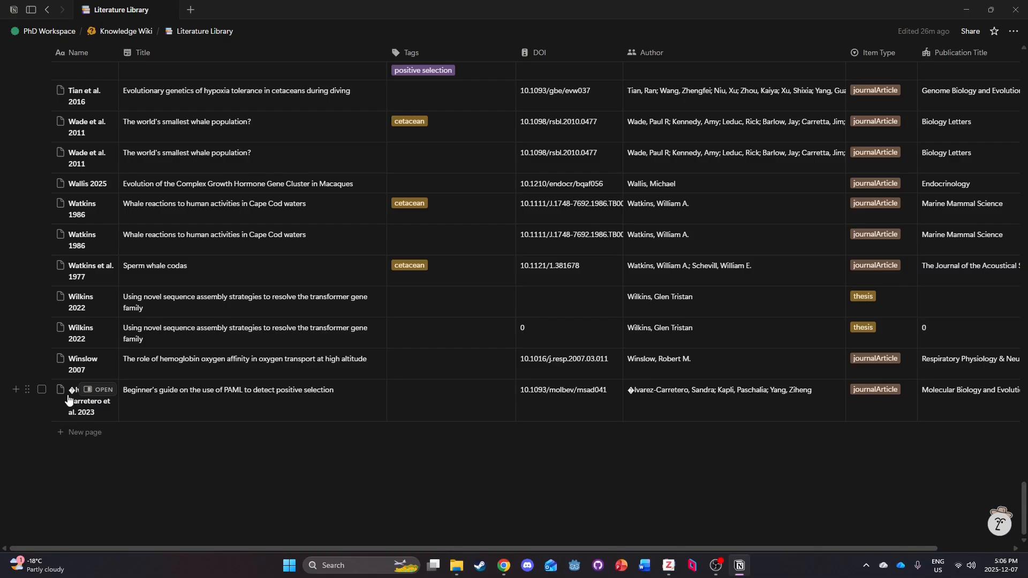
scroll(70, 400, "up", 3)
scroll(72, 402, "down", 3)
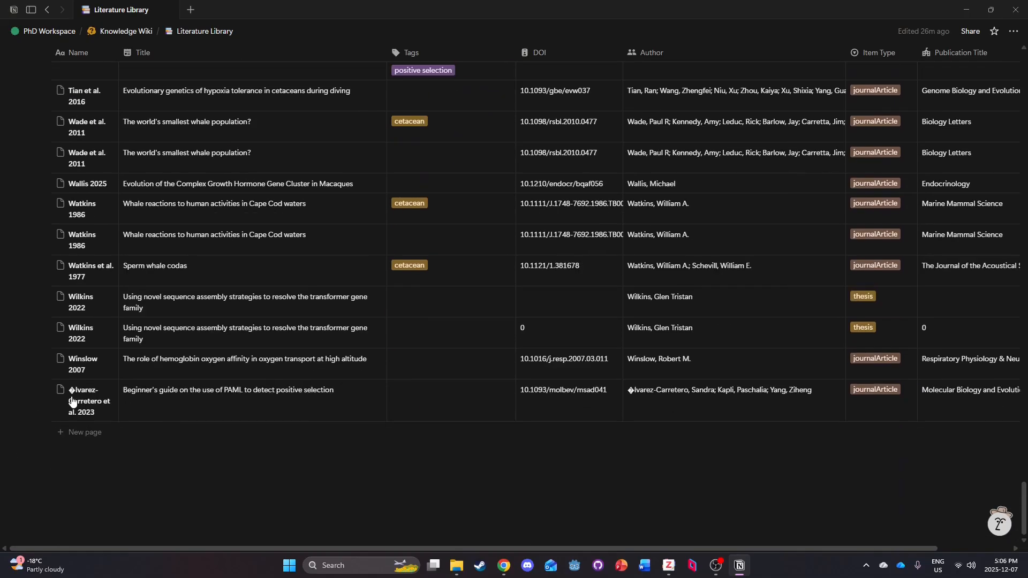
left_click(86, 392)
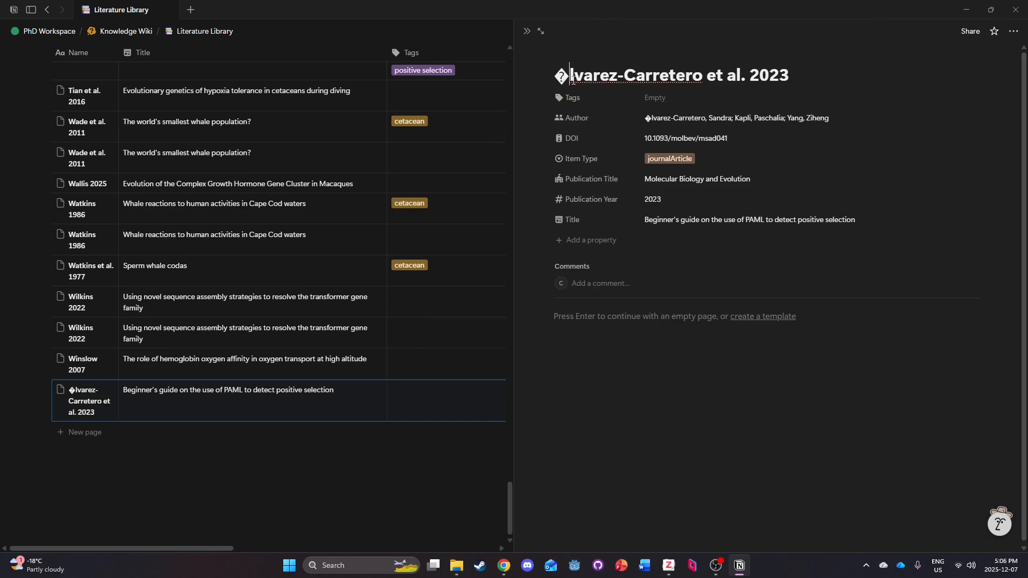
left_click(571, 81)
key("BackSpace")
type("A")
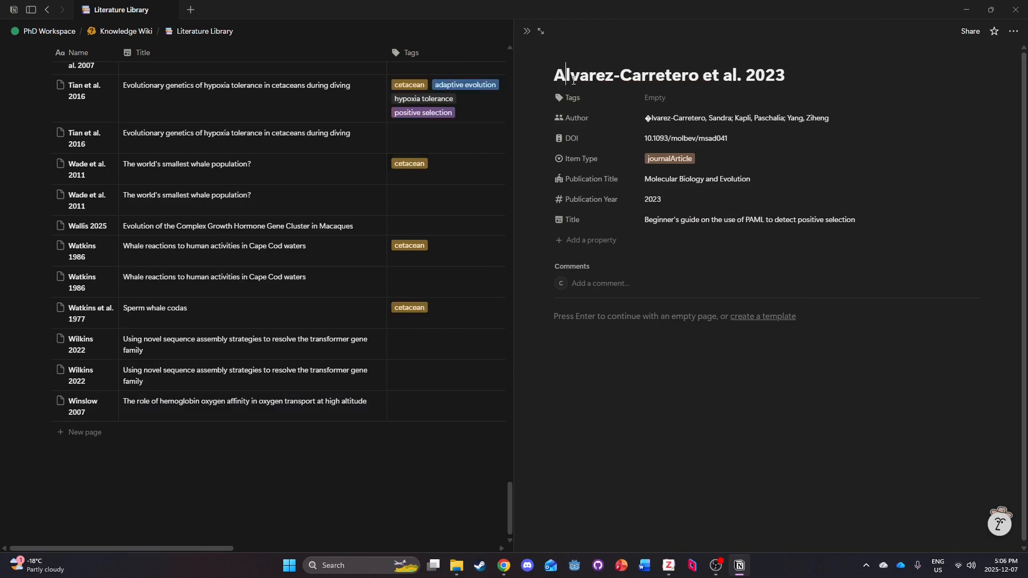
key("Return")
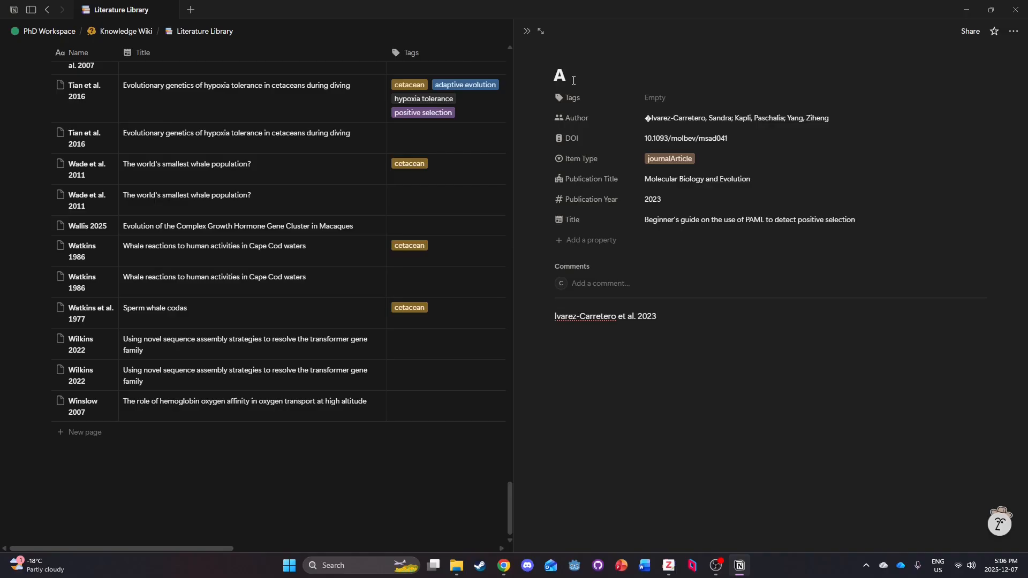
key("BackSpace")
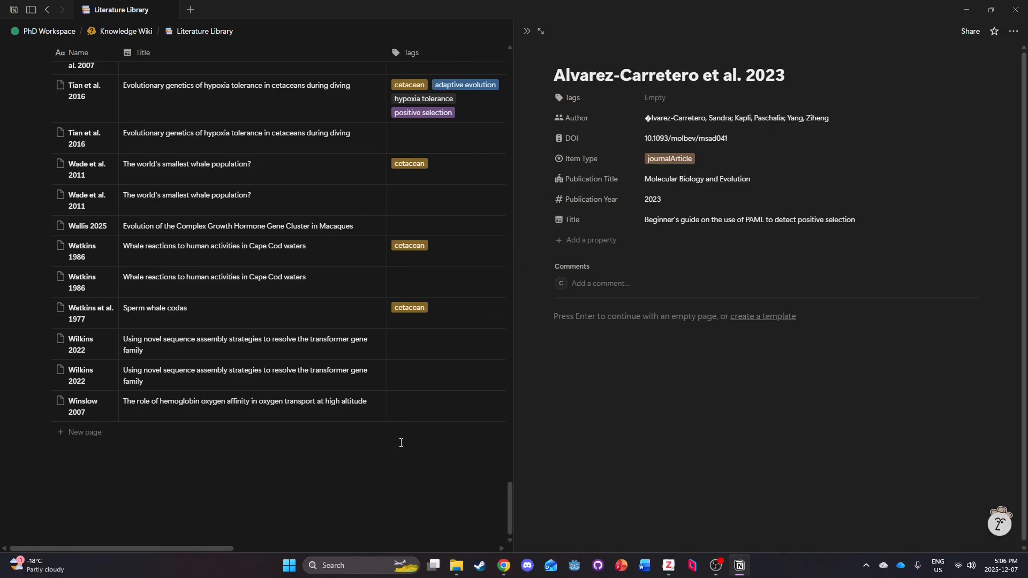
left_click(399, 444)
Find the renamed PAML guide entry near the start of the Literature Library, view its page and close it.
scroll(310, 337, "up", 20)
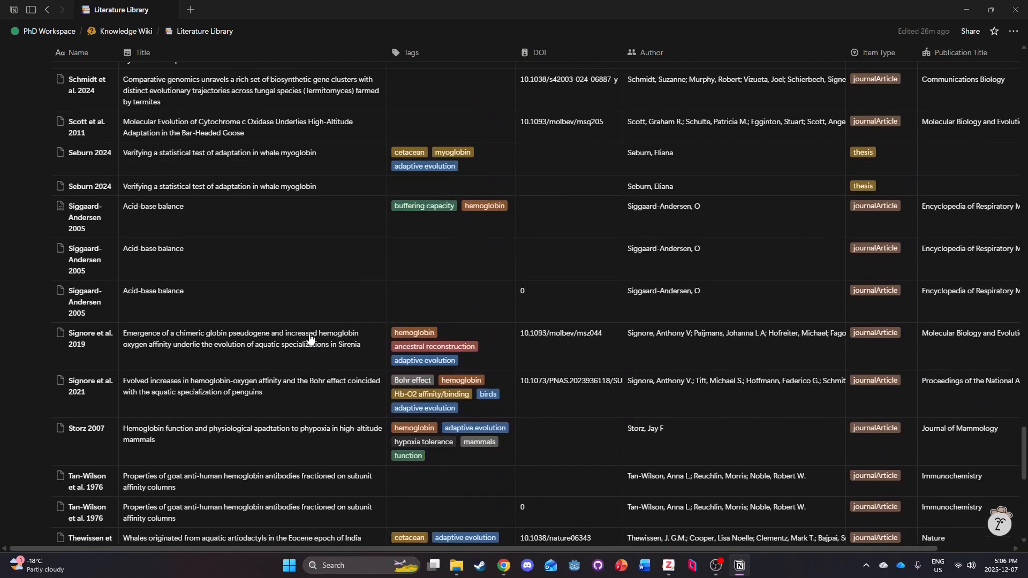
scroll(312, 334, "up", 10)
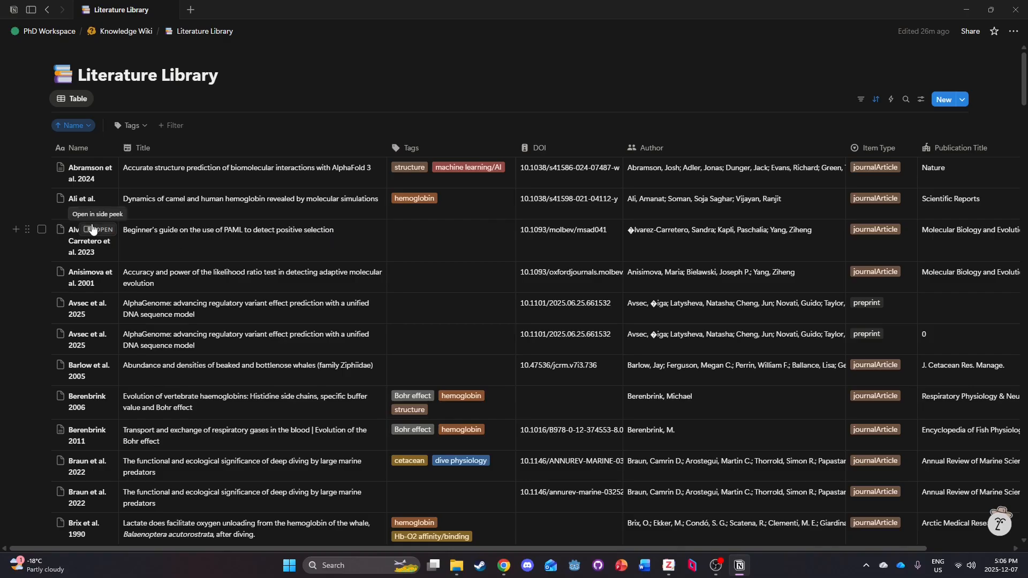
left_click(90, 230)
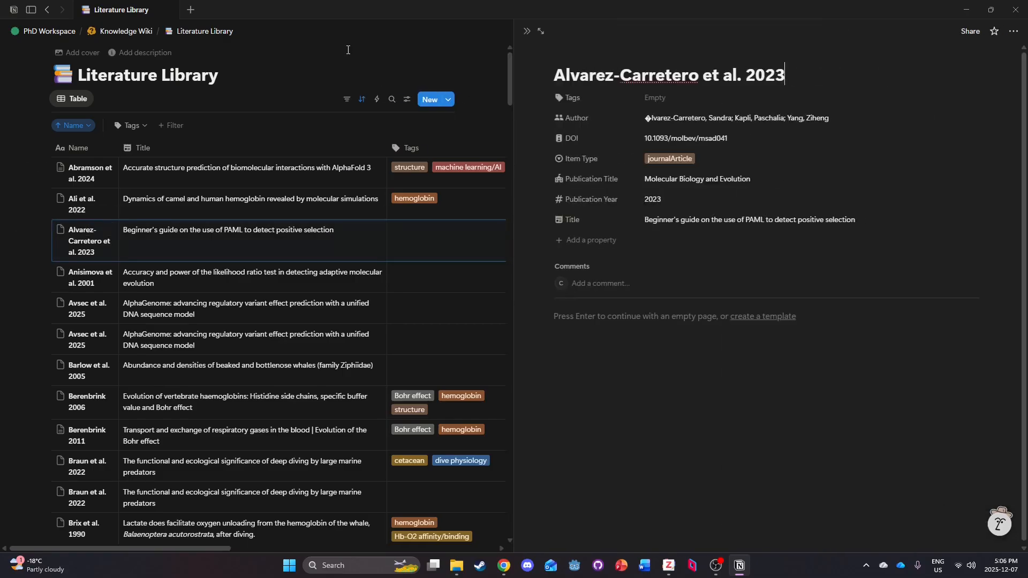
left_click(347, 49)
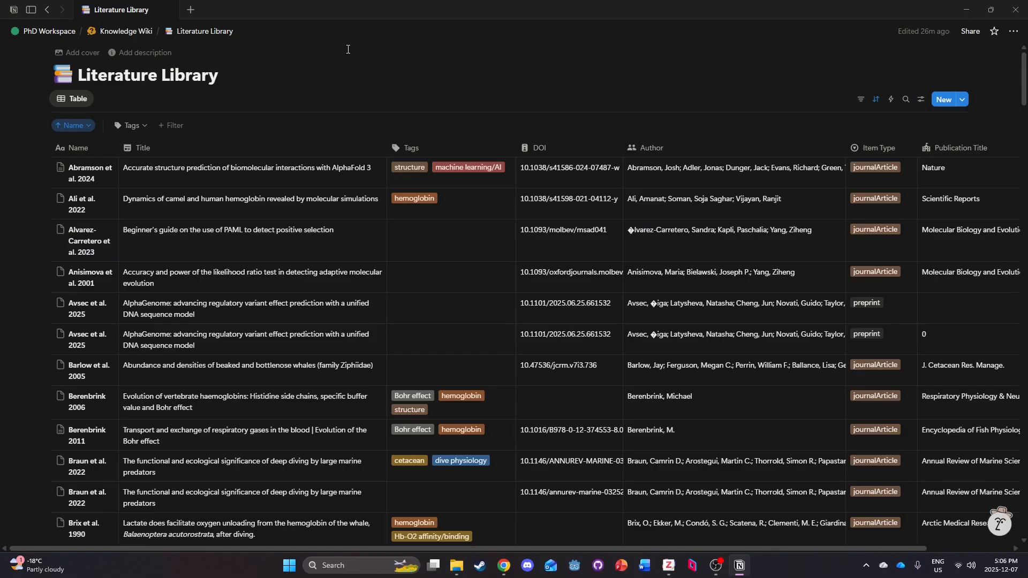